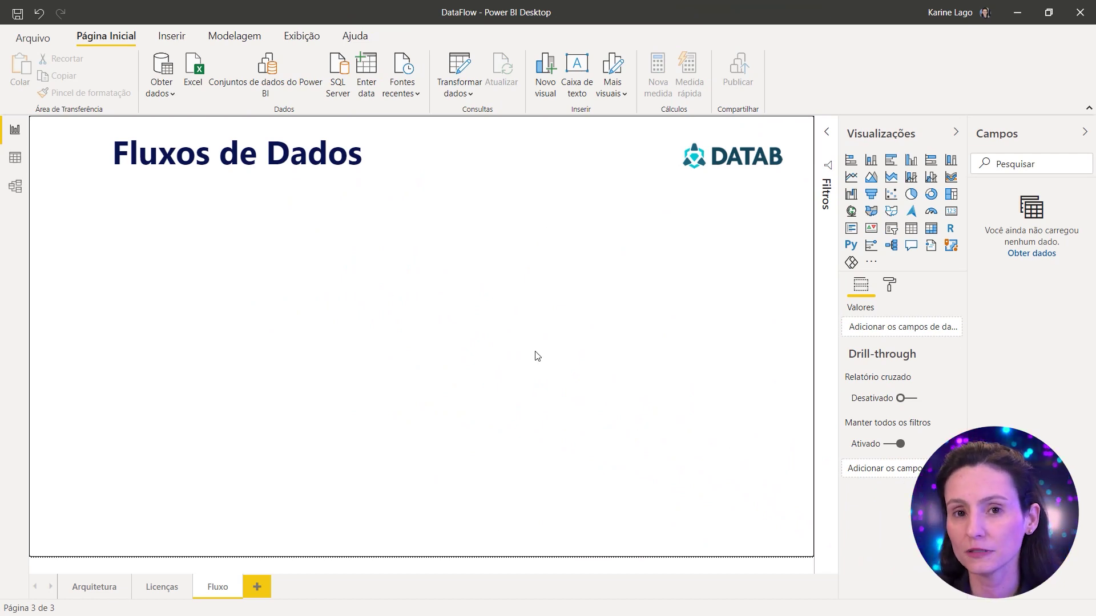
{"action": "left_click", "coordinate": [163, 92]}
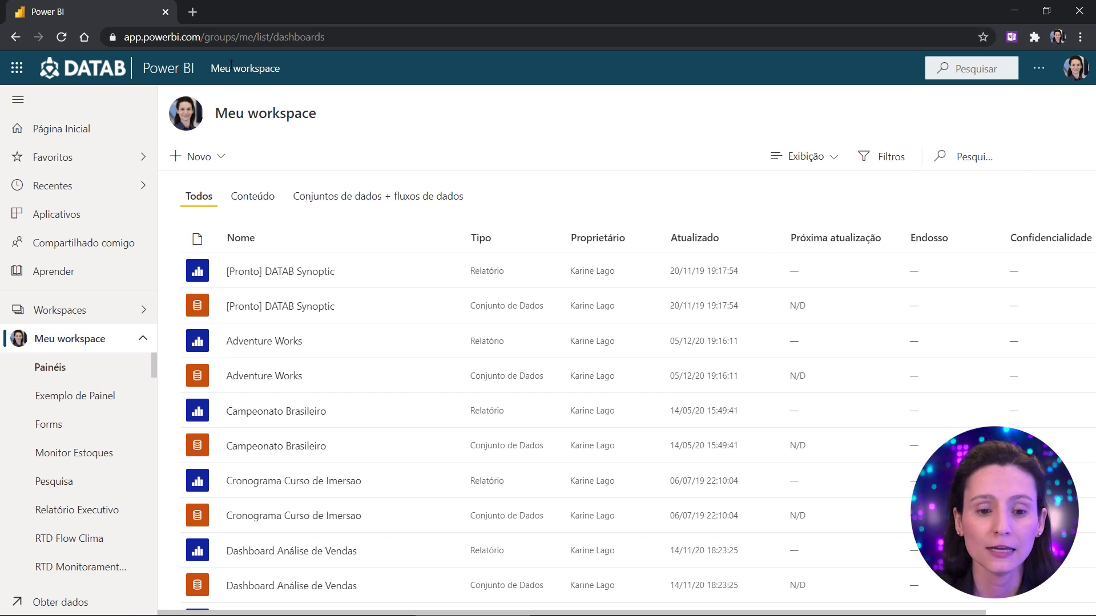
{"action": "left_click_drag", "start_coordinate": [228, 116], "coordinate": [344, 118]}
{"action": "left_click", "coordinate": [346, 119]}
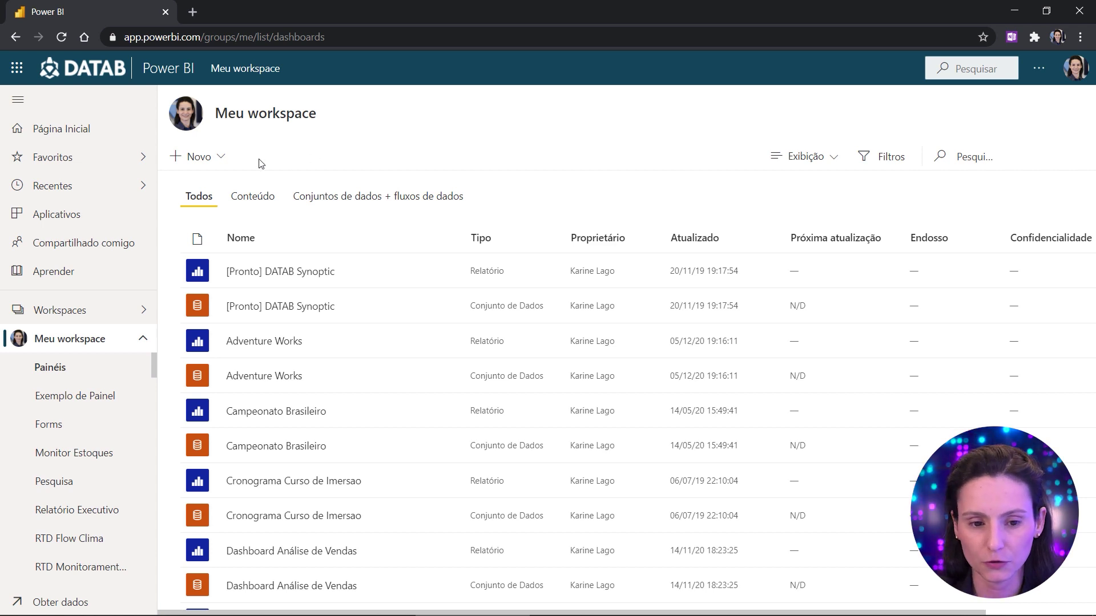
{"action": "left_click", "coordinate": [221, 156]}
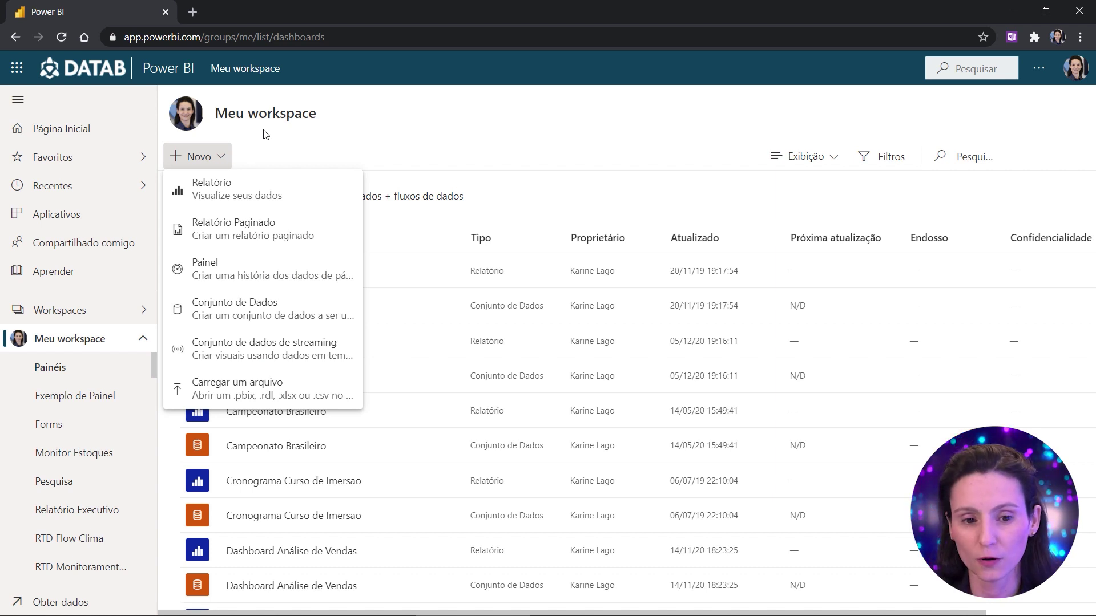
{"action": "left_click", "coordinate": [231, 116]}
Open the DATAB workspace and start a new dataflow (Fluxo de dados) in it.
{"action": "left_click", "coordinate": [147, 311]}
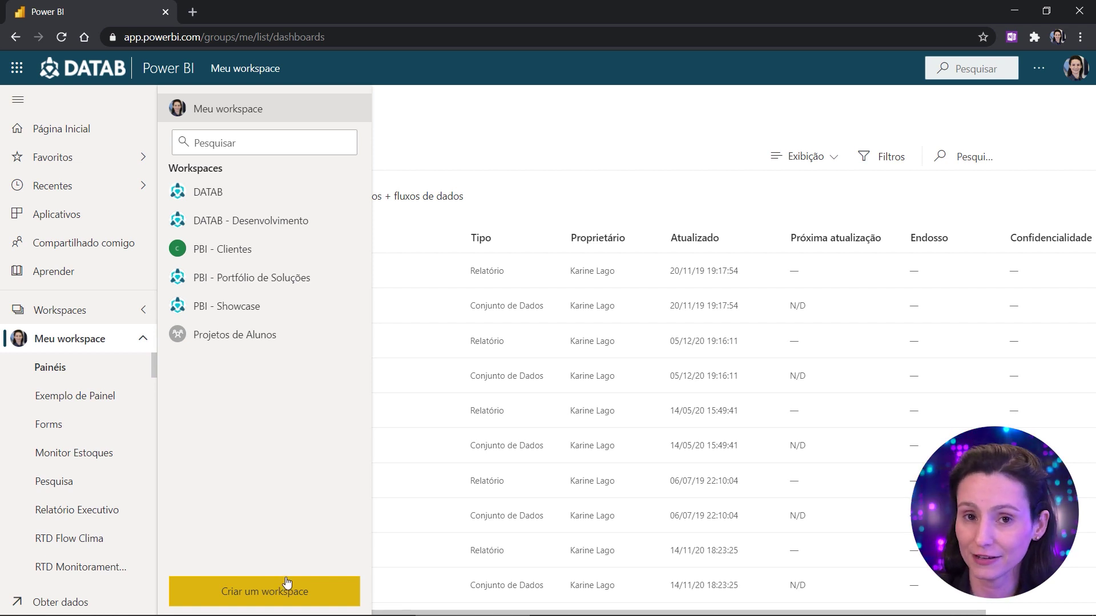
{"action": "left_click", "coordinate": [219, 194]}
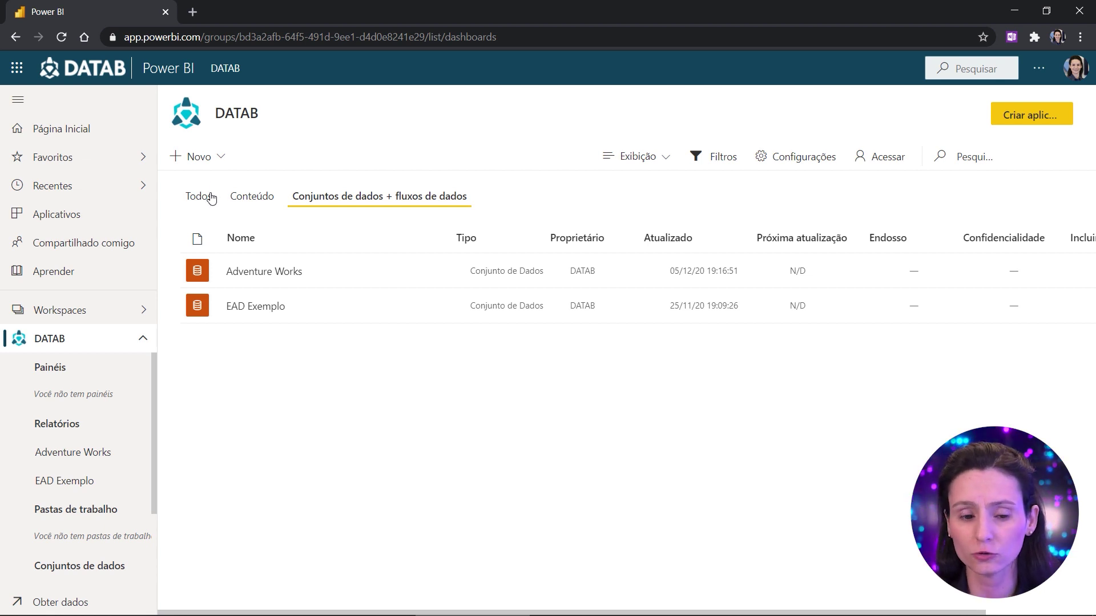
{"action": "left_click", "coordinate": [222, 162]}
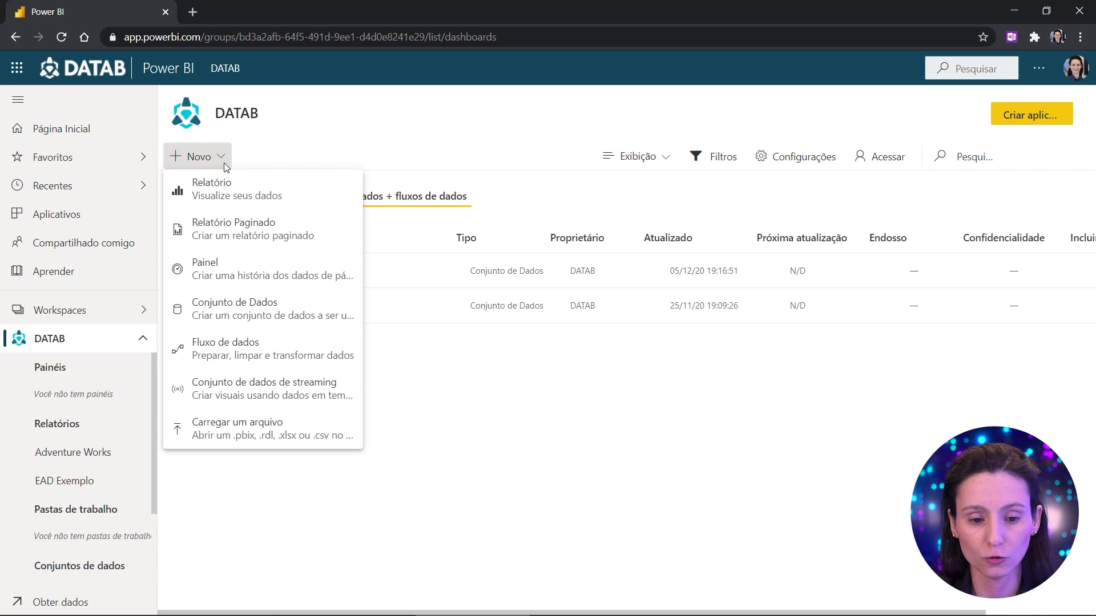
{"action": "left_click", "coordinate": [280, 358]}
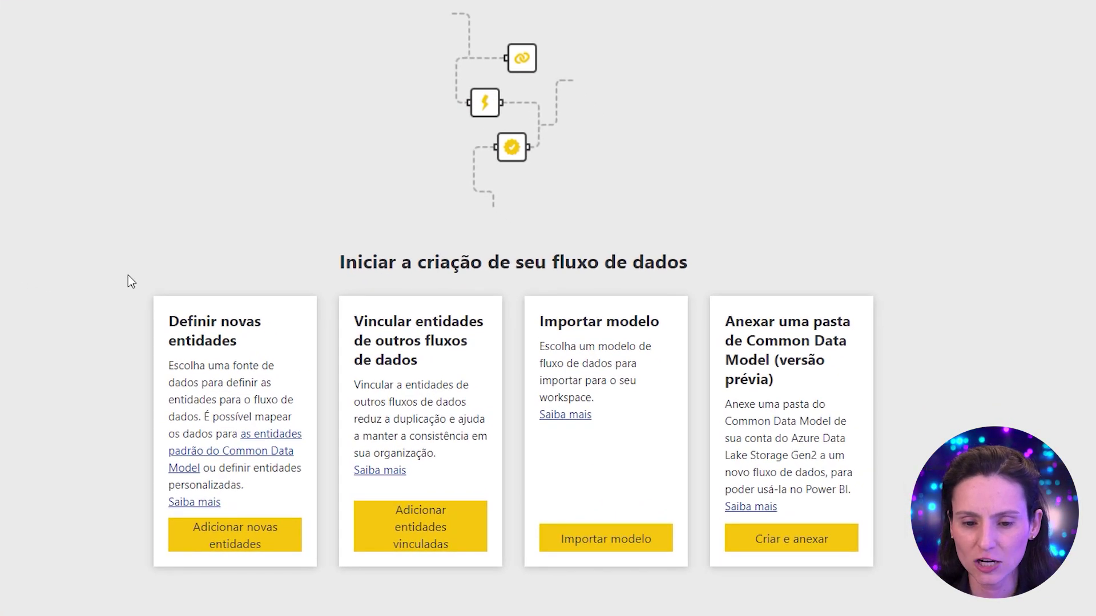
Examine the four dataflow creation options: defining new entities, linking entities from other dataflows, importing a model, and attaching a Common Data Model folder.
{"action": "left_click_drag", "start_coordinate": [339, 261], "coordinate": [658, 255]}
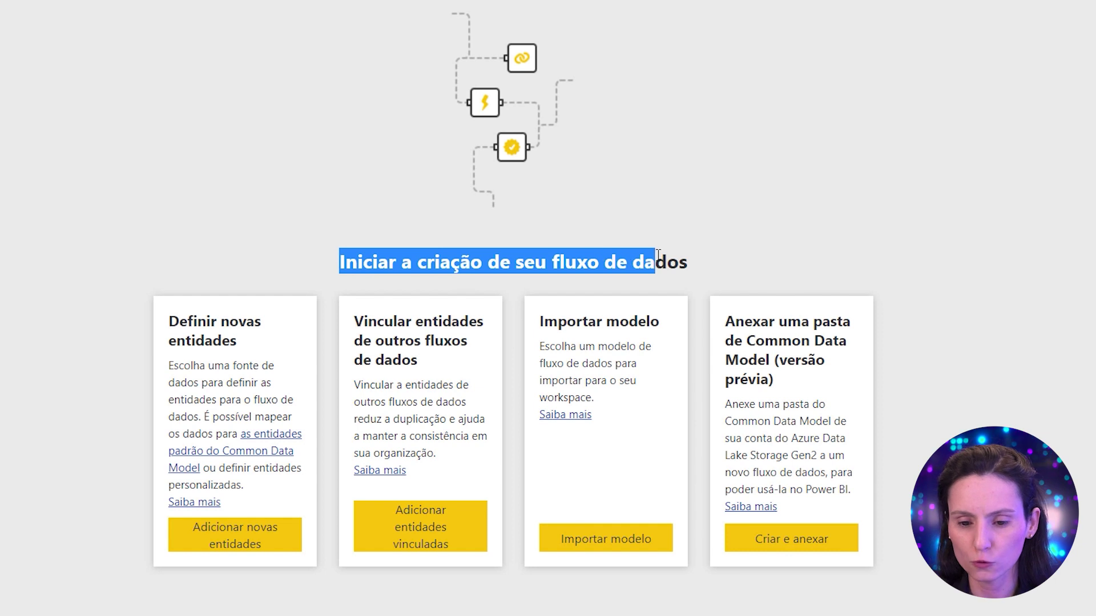
{"action": "left_click", "coordinate": [632, 255]}
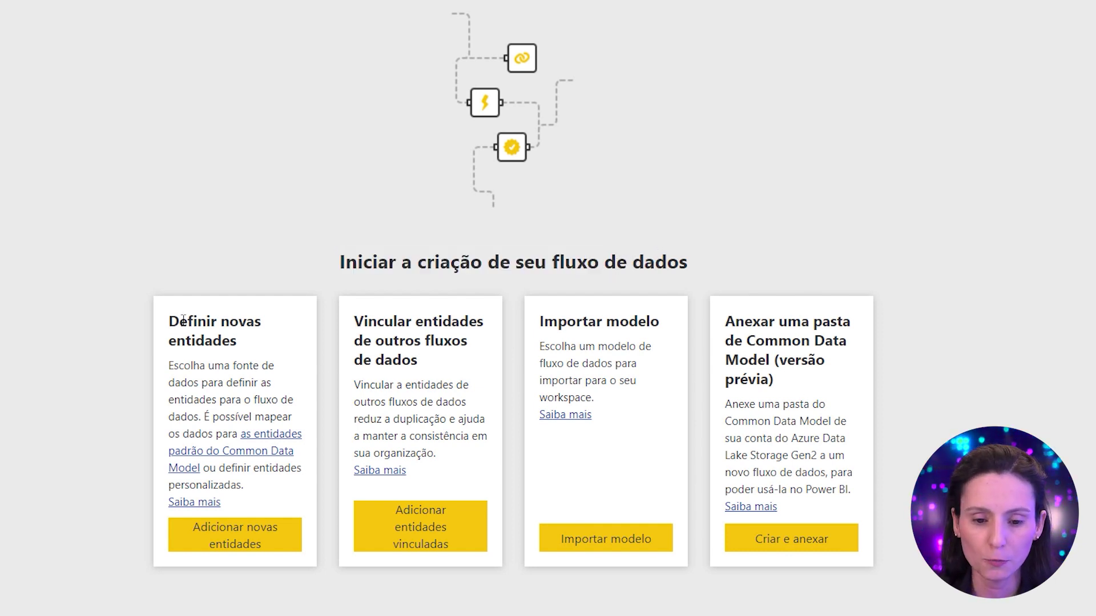
{"action": "left_click_drag", "start_coordinate": [169, 321], "coordinate": [247, 342]}
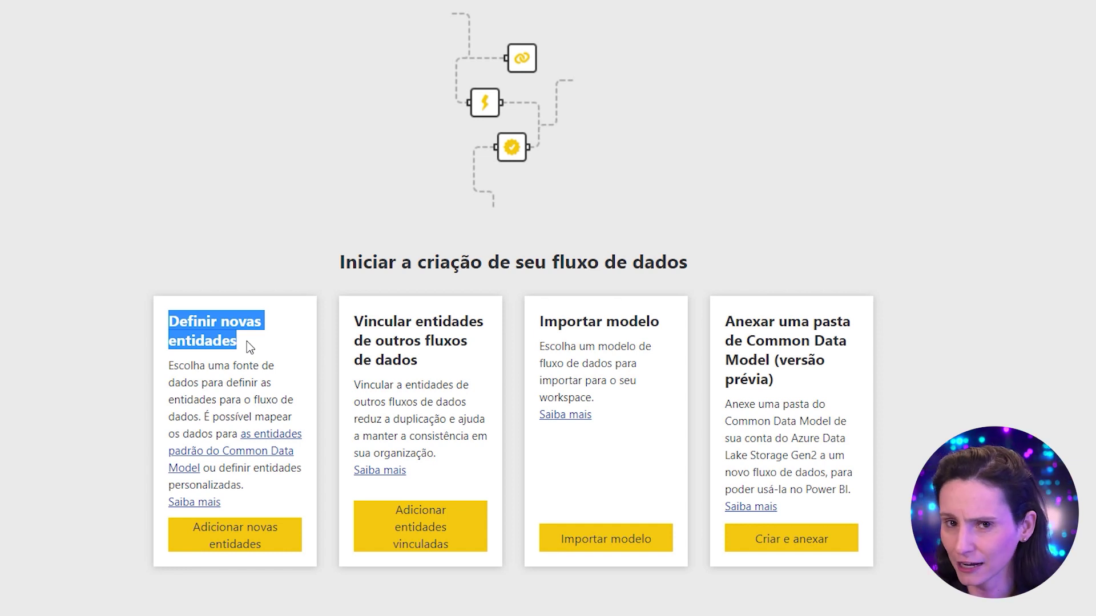
{"action": "left_click_drag", "start_coordinate": [363, 321], "coordinate": [429, 323]}
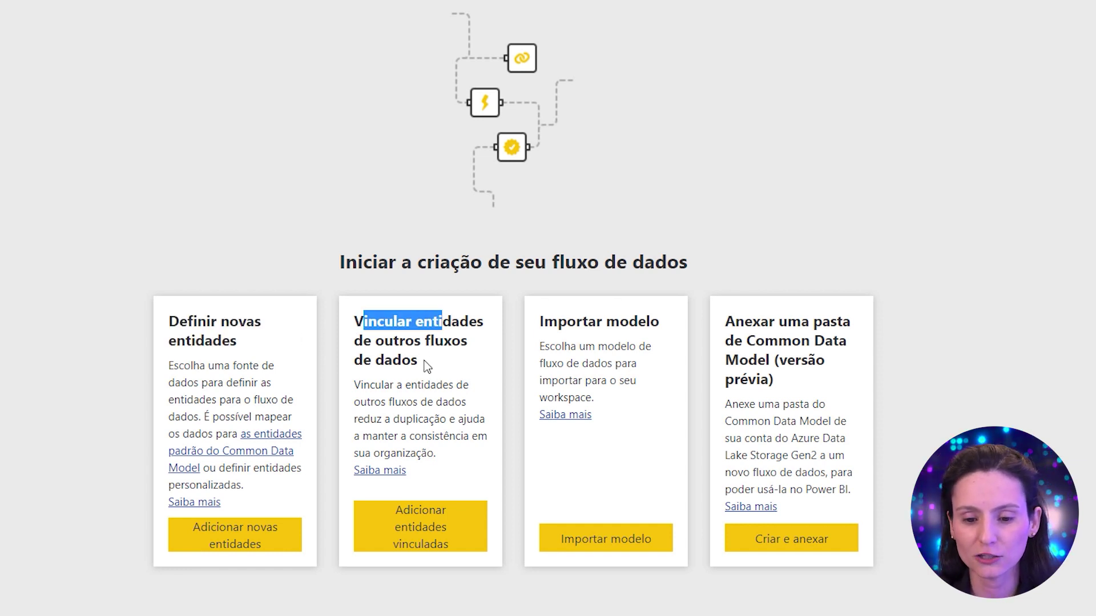
{"action": "left_click_drag", "start_coordinate": [496, 367], "coordinate": [426, 340]}
{"action": "left_click", "coordinate": [552, 341]}
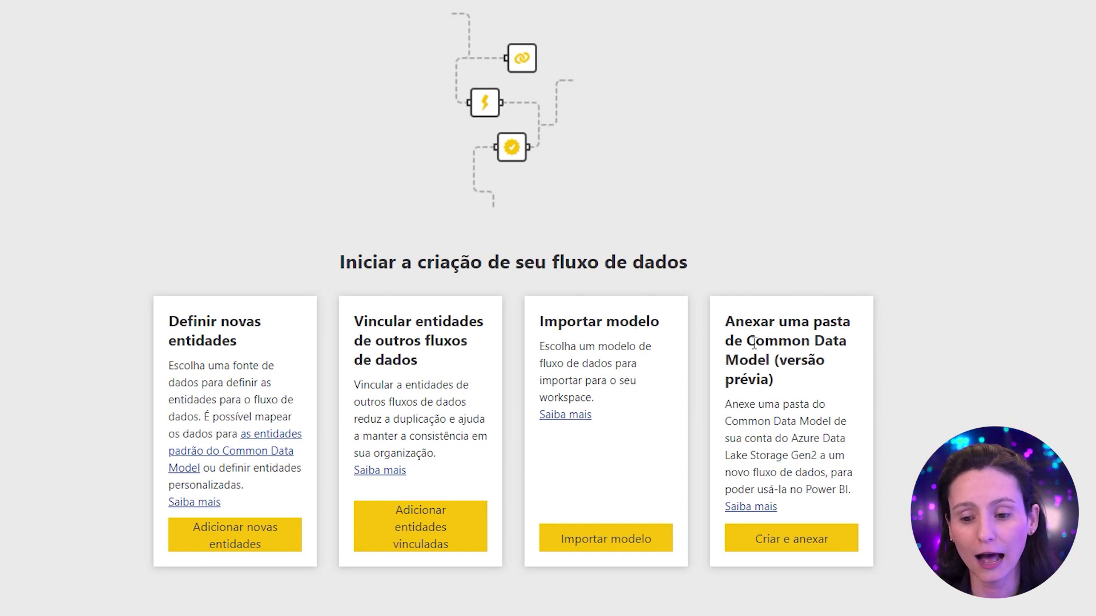
{"action": "left_click_drag", "start_coordinate": [746, 341], "coordinate": [772, 363]}
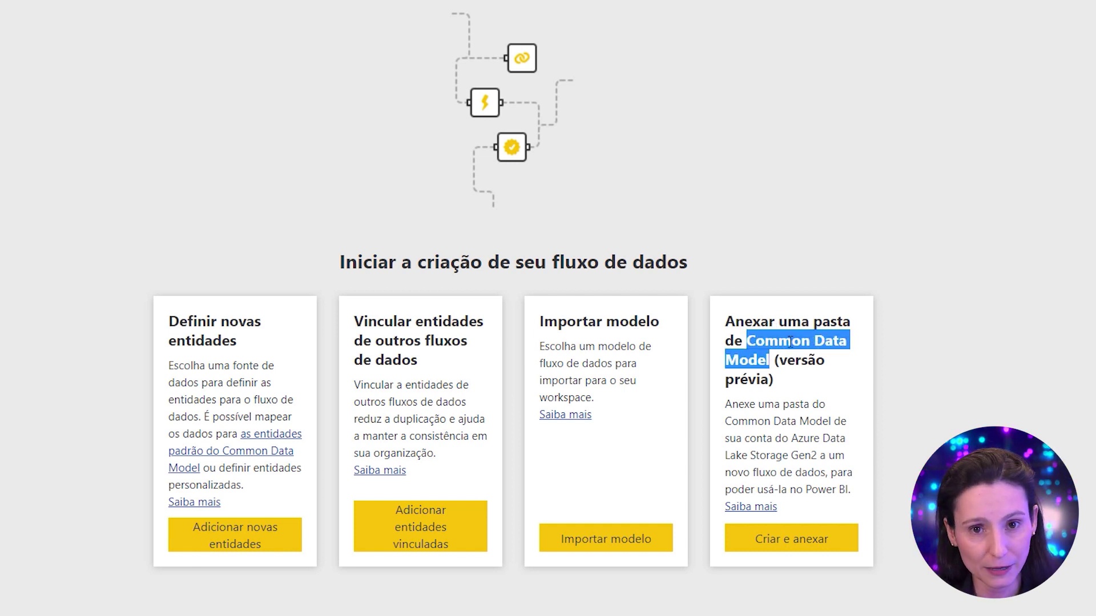
{"action": "left_click", "coordinate": [790, 342]}
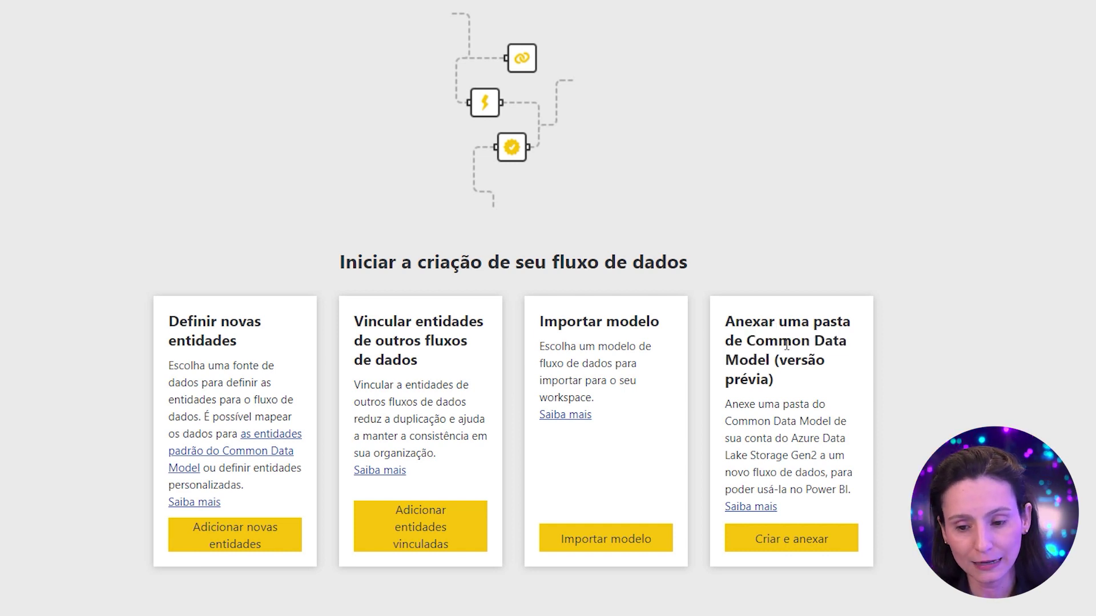
{"action": "double_click", "coordinate": [204, 337]}
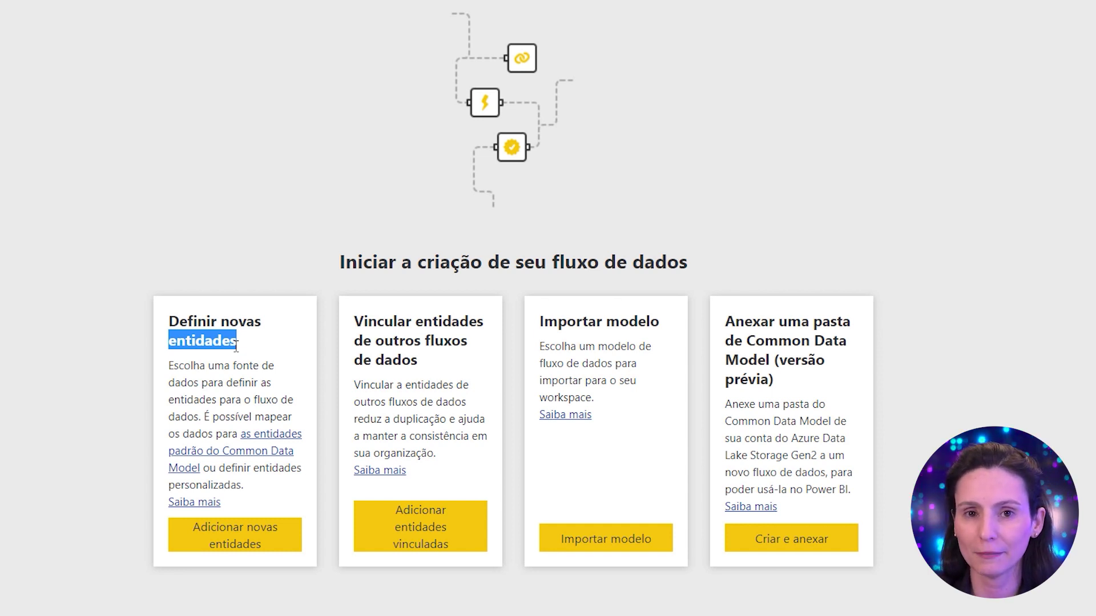
{"action": "left_click", "coordinate": [196, 340]}
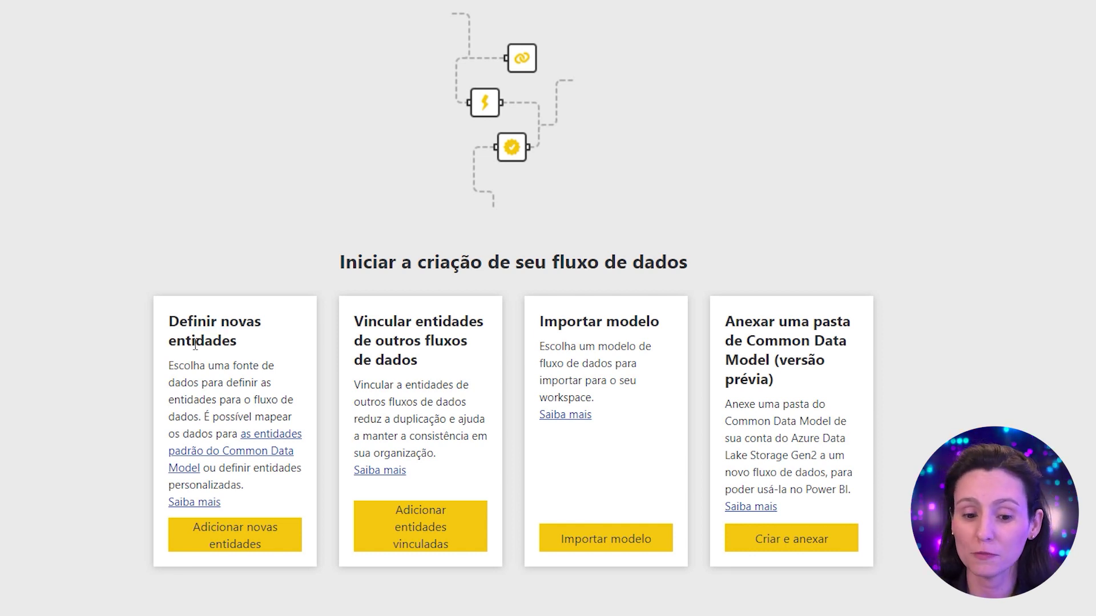
{"action": "left_click_drag", "start_coordinate": [354, 322], "coordinate": [477, 321]}
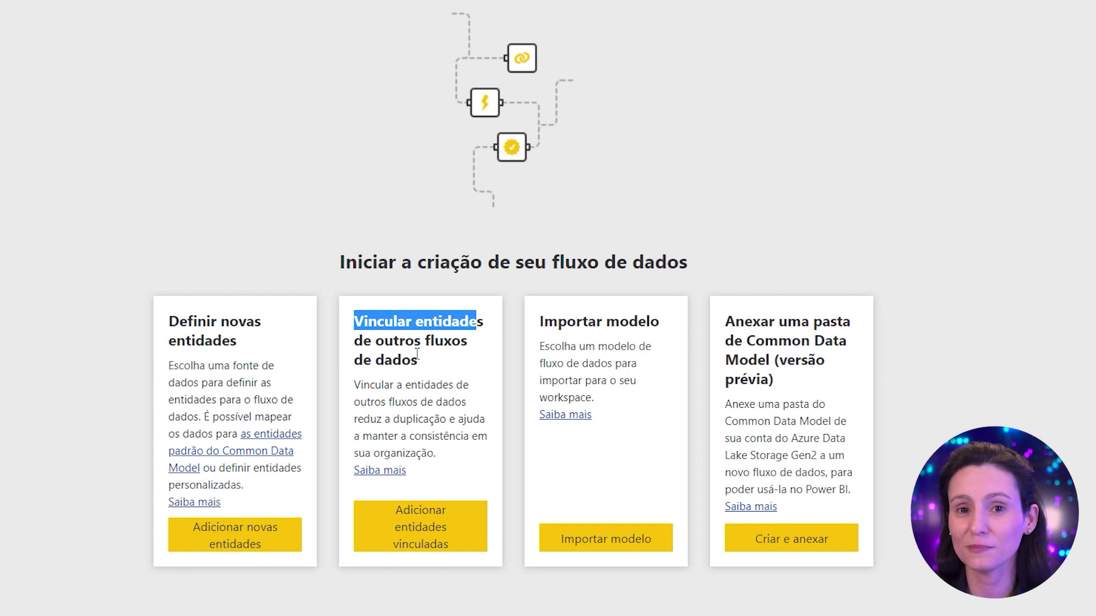
{"action": "left_click", "coordinate": [417, 353]}
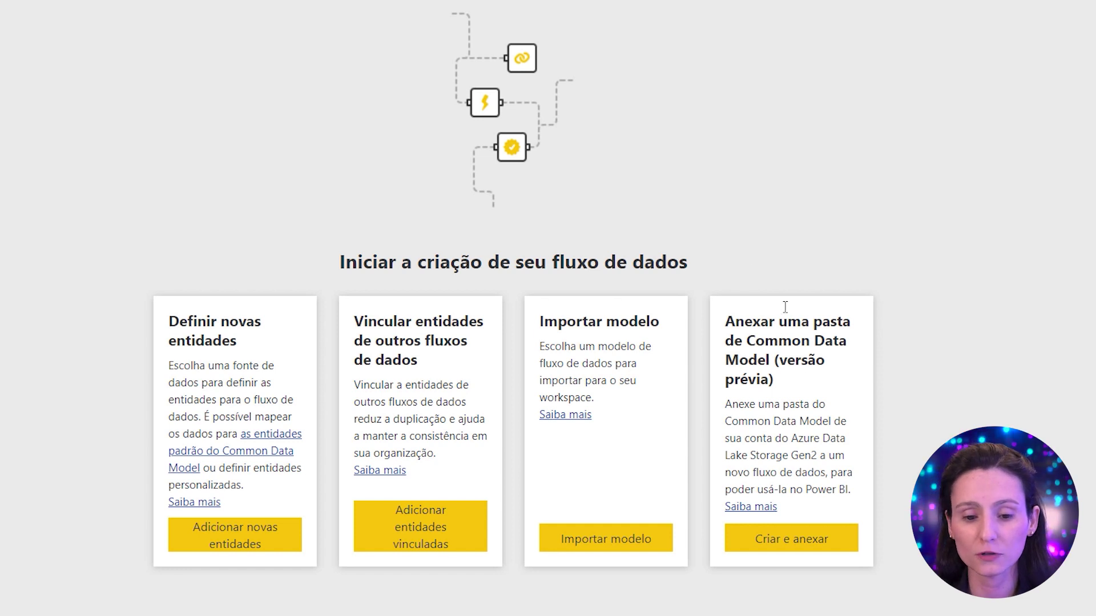
{"action": "left_click_drag", "start_coordinate": [168, 314], "coordinate": [251, 336]}
{"action": "left_click", "coordinate": [244, 350]}
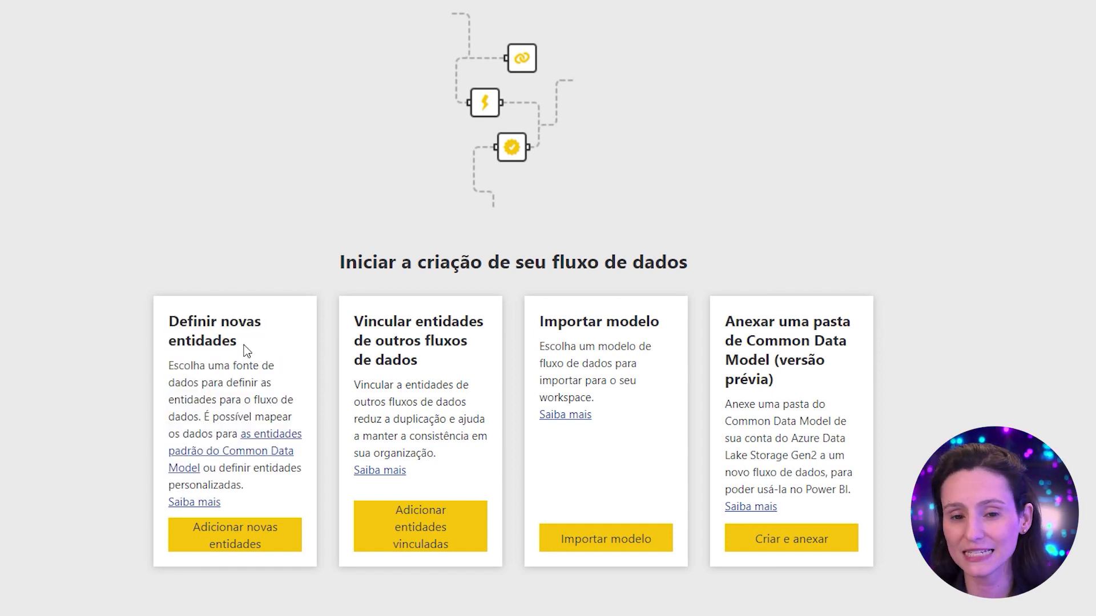
Add new entities to the dataflow and choose Excel as the data source.
{"action": "left_click", "coordinate": [229, 540]}
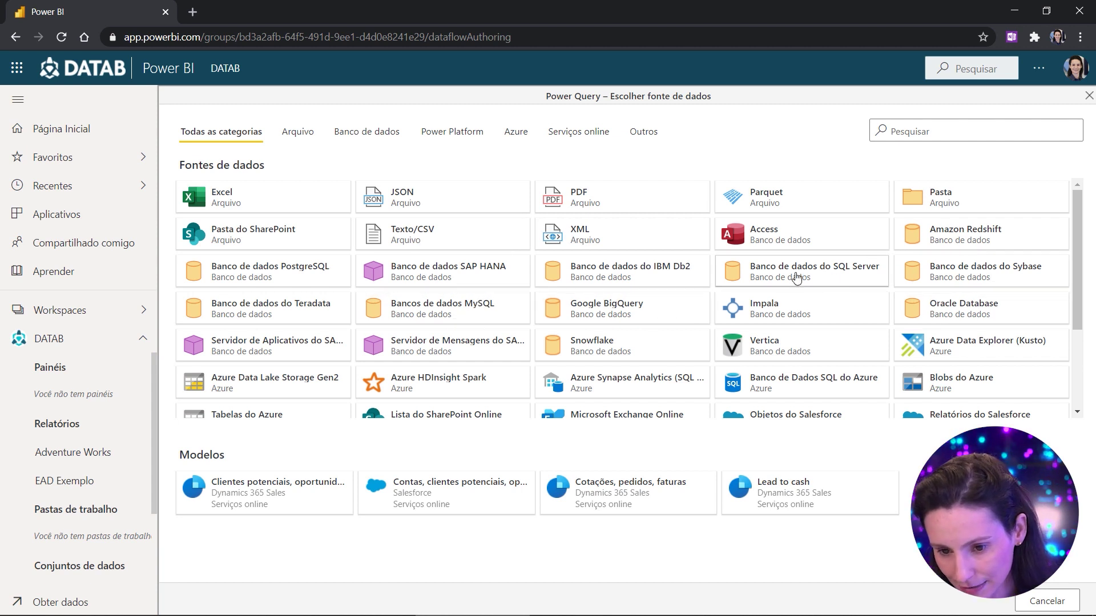
{"action": "scroll", "coordinate": [799, 279], "scroll_direction": "down", "scroll_amount": 3}
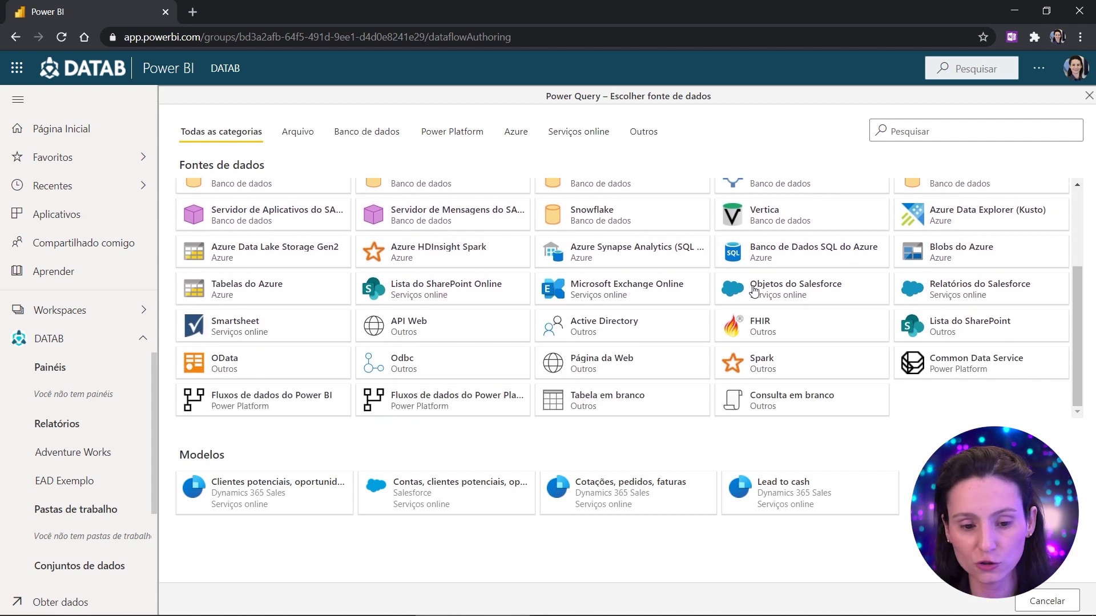
{"action": "scroll", "coordinate": [445, 363], "scroll_direction": "up", "scroll_amount": 3}
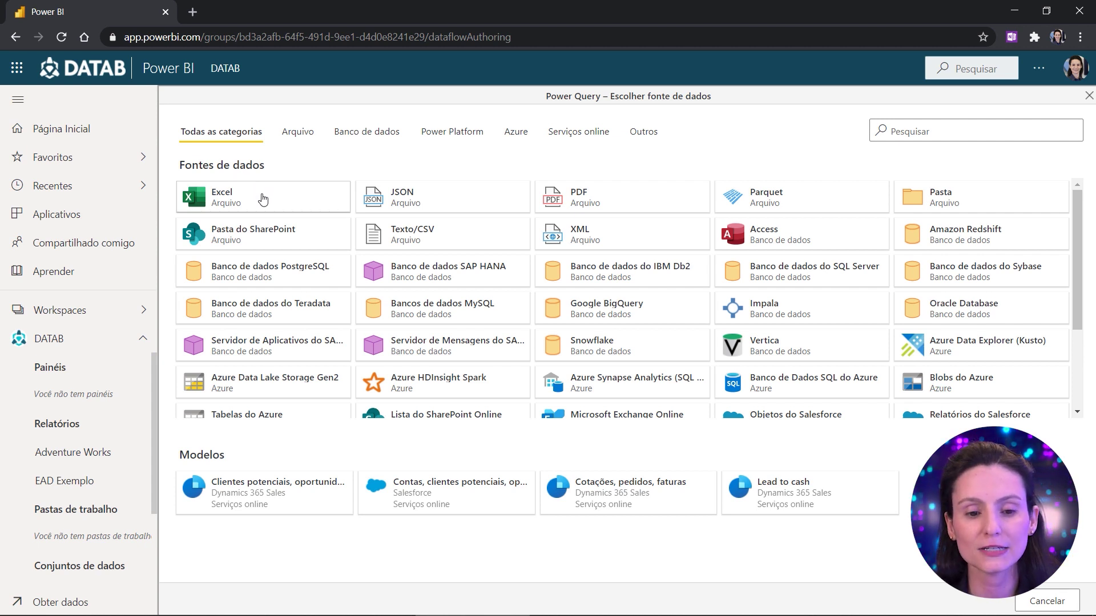
{"action": "left_click", "coordinate": [217, 197]}
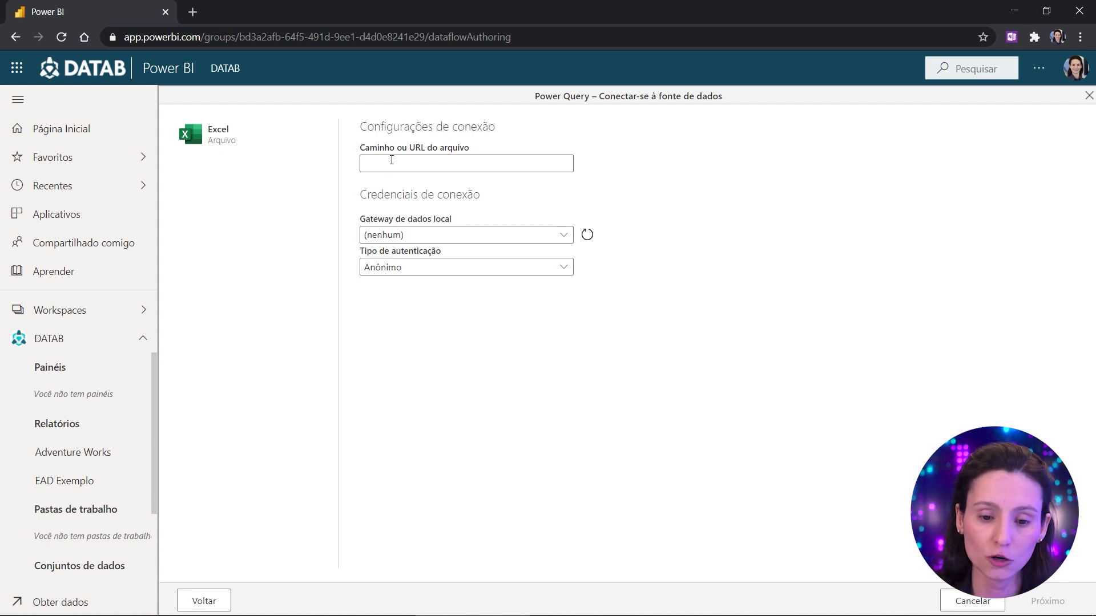
Copy the Dados folder path from File Explorer and set the connection's file path to Relatorio.xlsx in that folder.
{"action": "key", "text": "alt+Tab"}
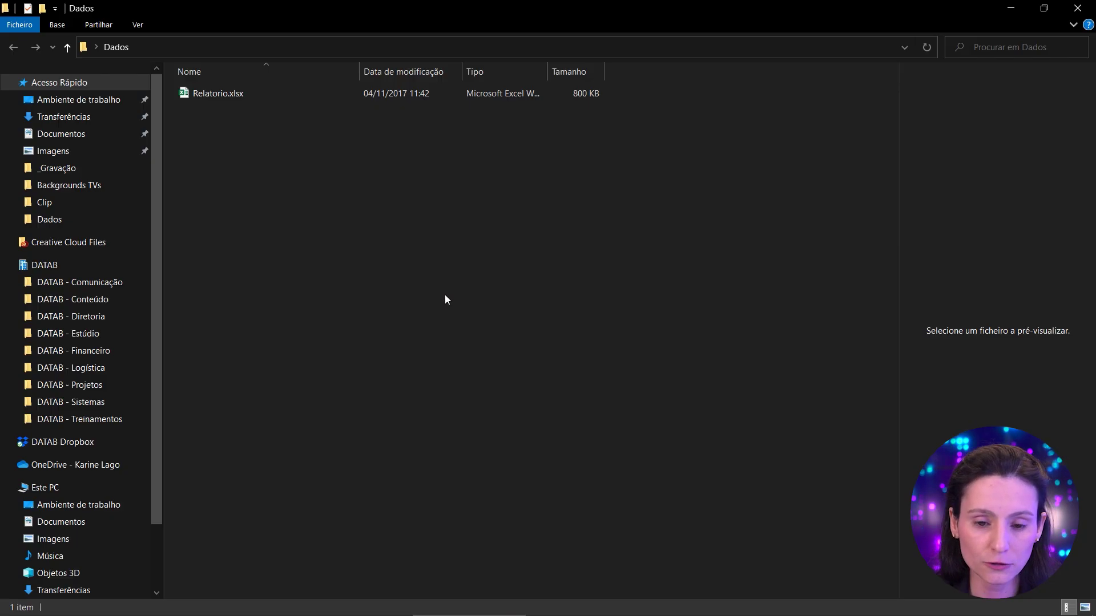
{"action": "left_click", "coordinate": [218, 94]}
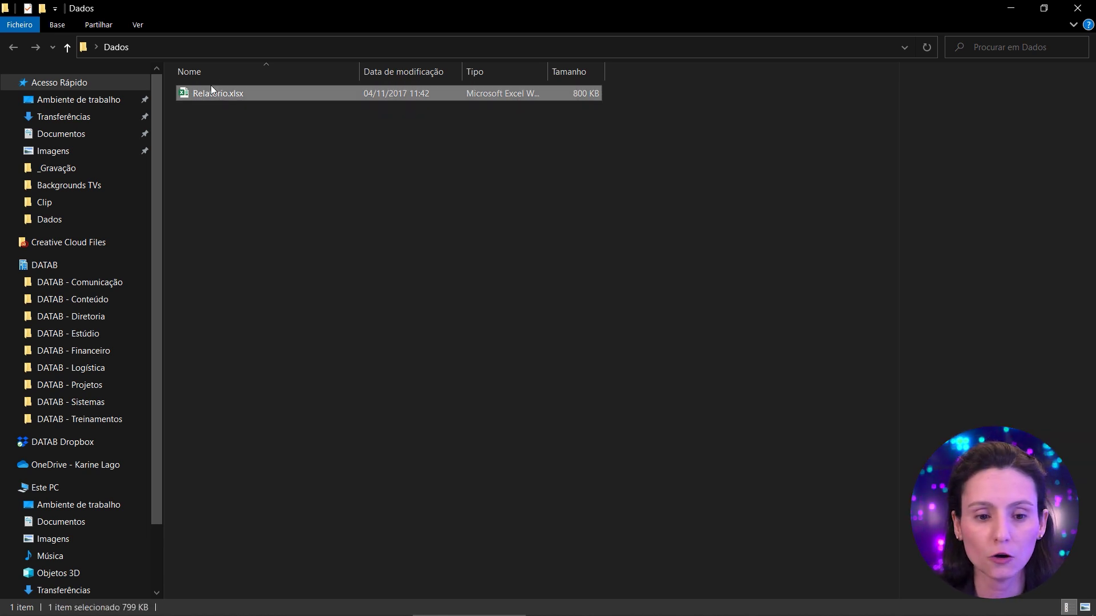
{"action": "left_click", "coordinate": [235, 45]}
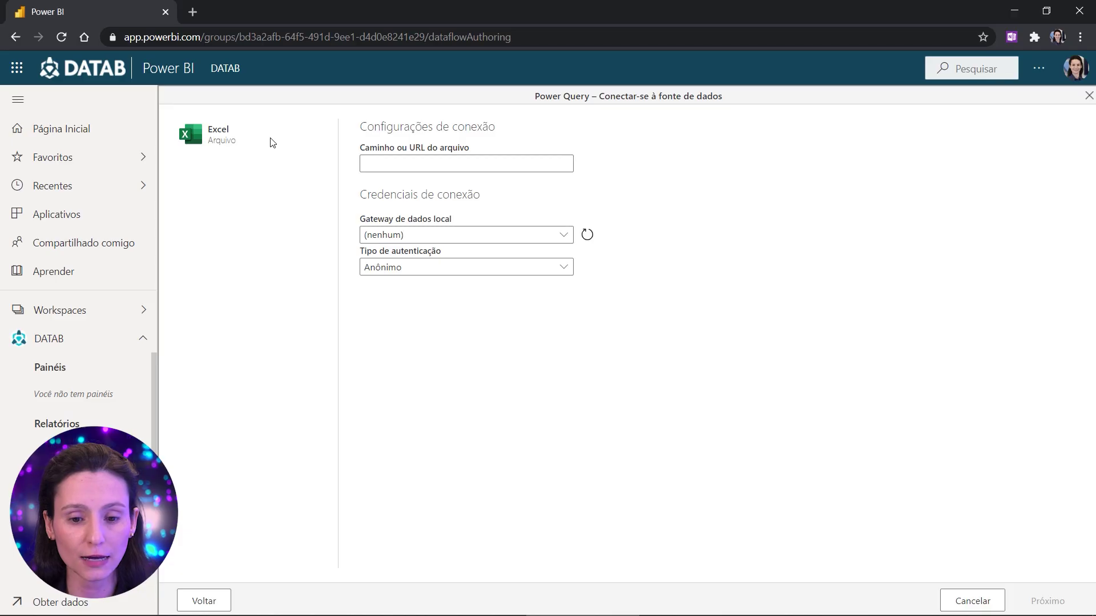
{"action": "key", "text": "ctrl+v"}
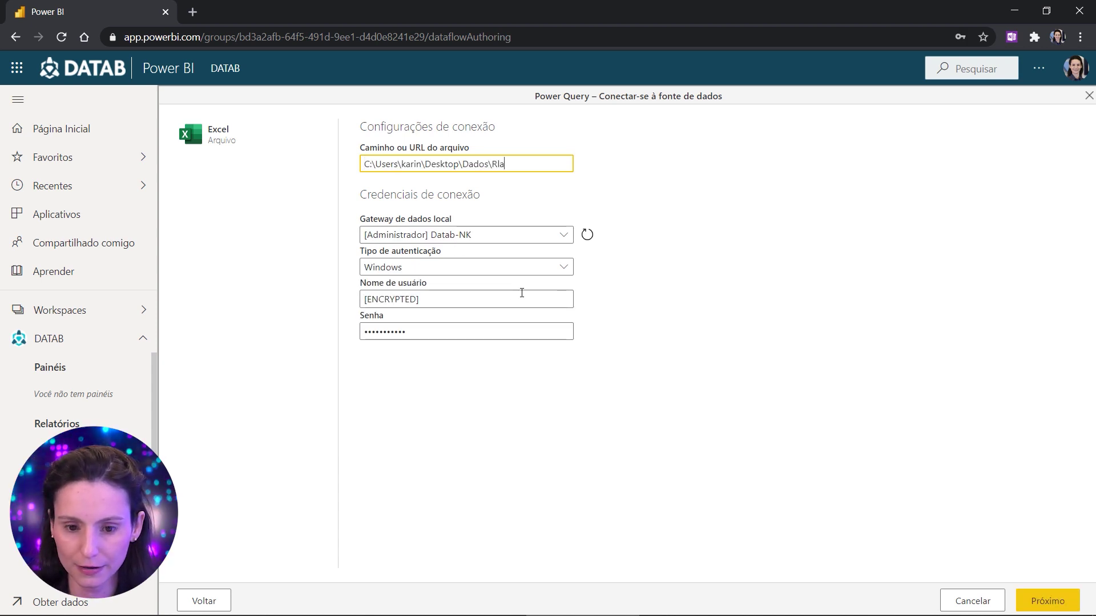
{"action": "type", "text": "\\Relat"}
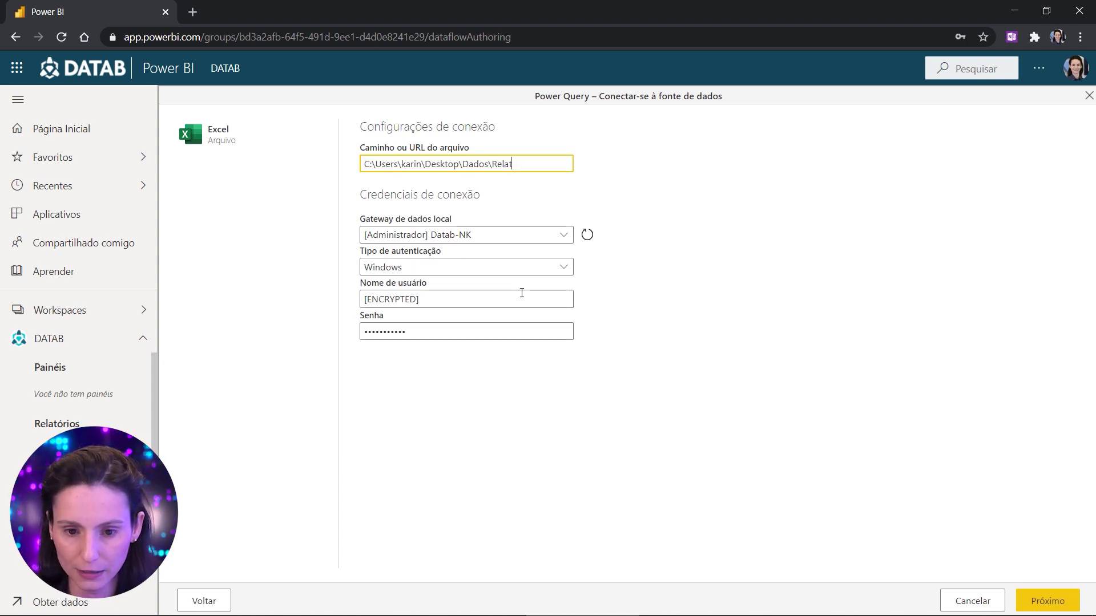
{"action": "type", "text": "orio.xlsx"}
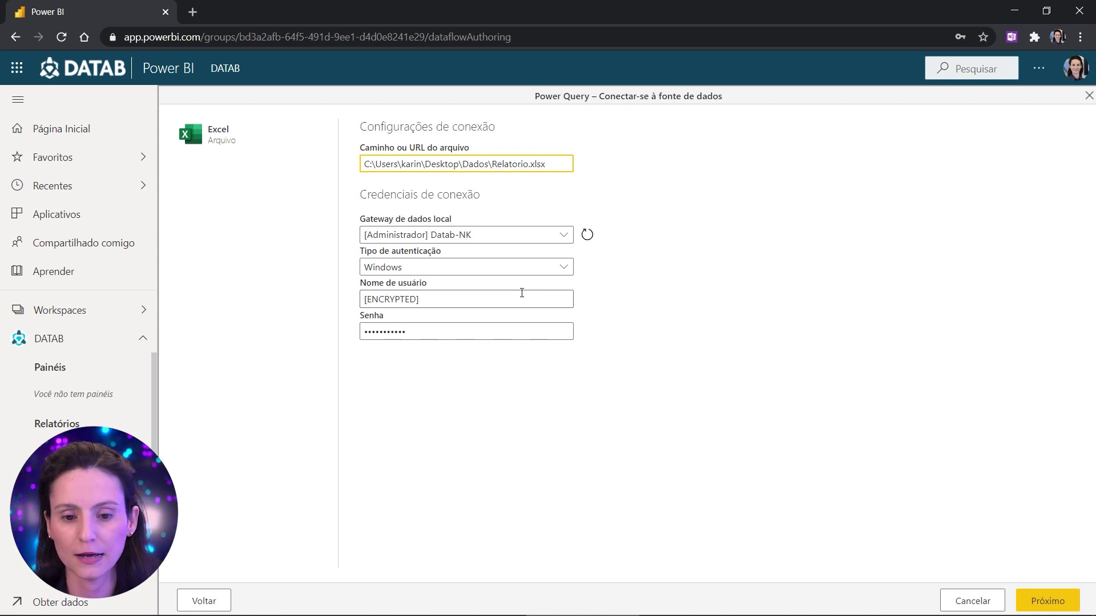
Select [Administrador] Datab-NK as the local data gateway for the Excel connection.
{"action": "left_click", "coordinate": [506, 236]}
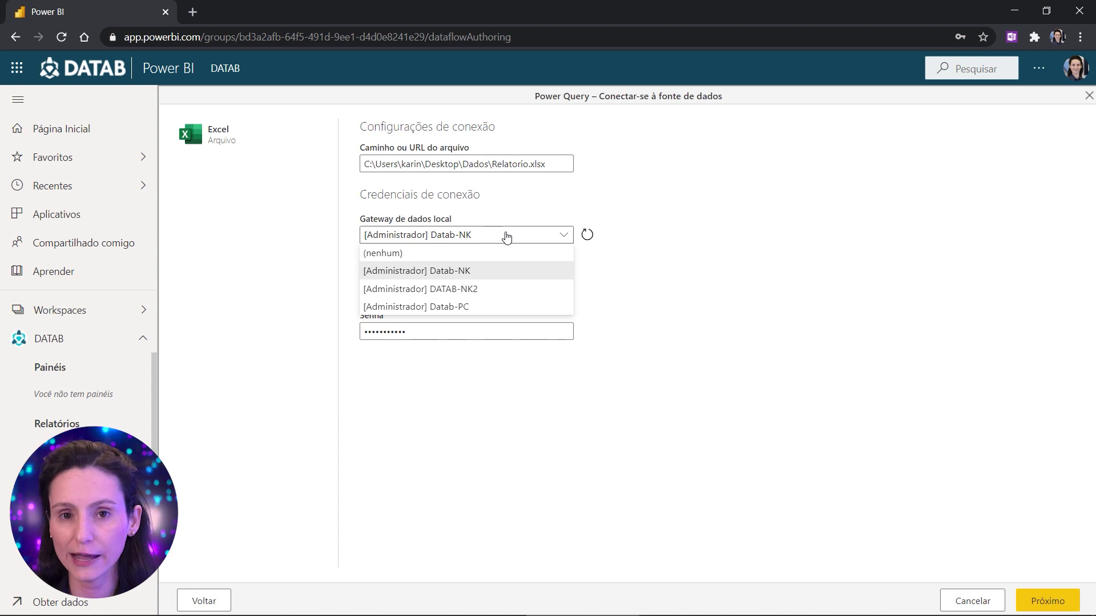
{"action": "left_click", "coordinate": [479, 273]}
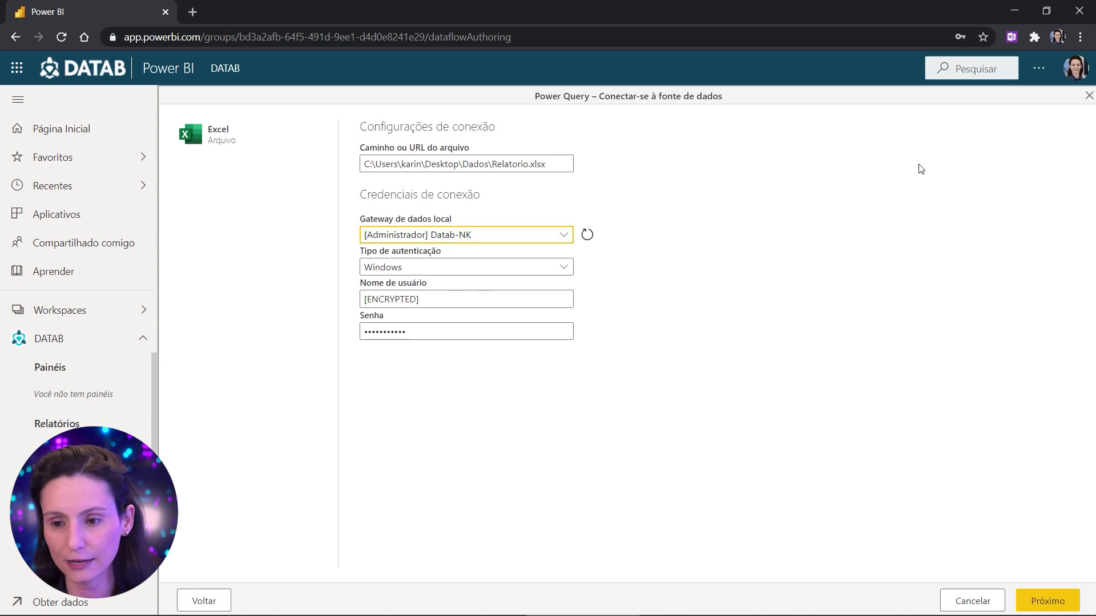
View the Power BI service's download options, including Gateway de Dados, and close them again.
{"action": "left_click", "coordinate": [1038, 69]}
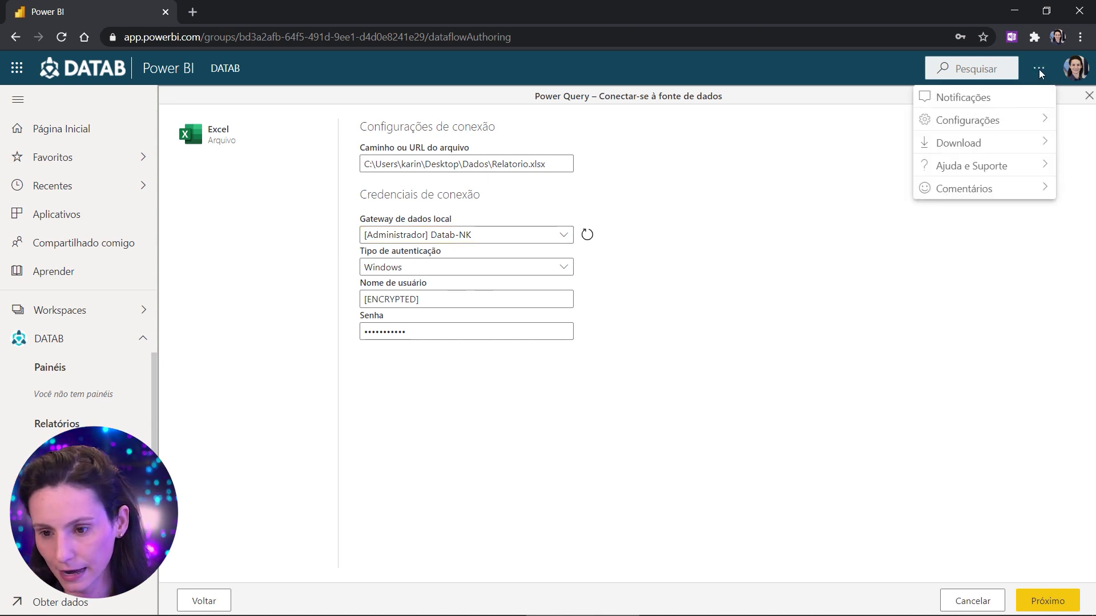
{"action": "mouse_move", "coordinate": [992, 146]}
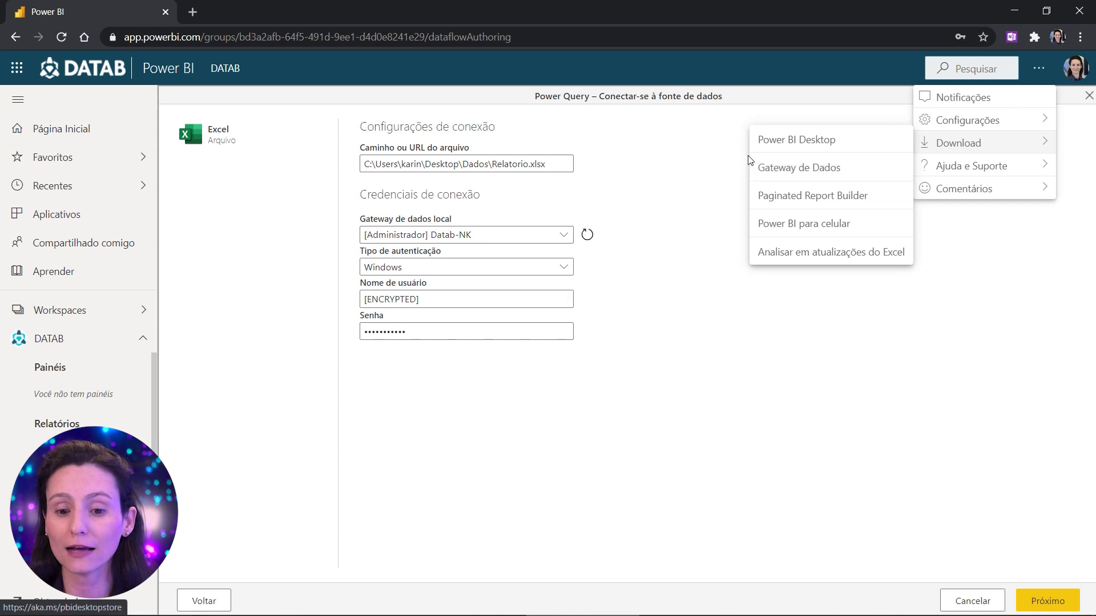
{"action": "key", "text": "Escape"}
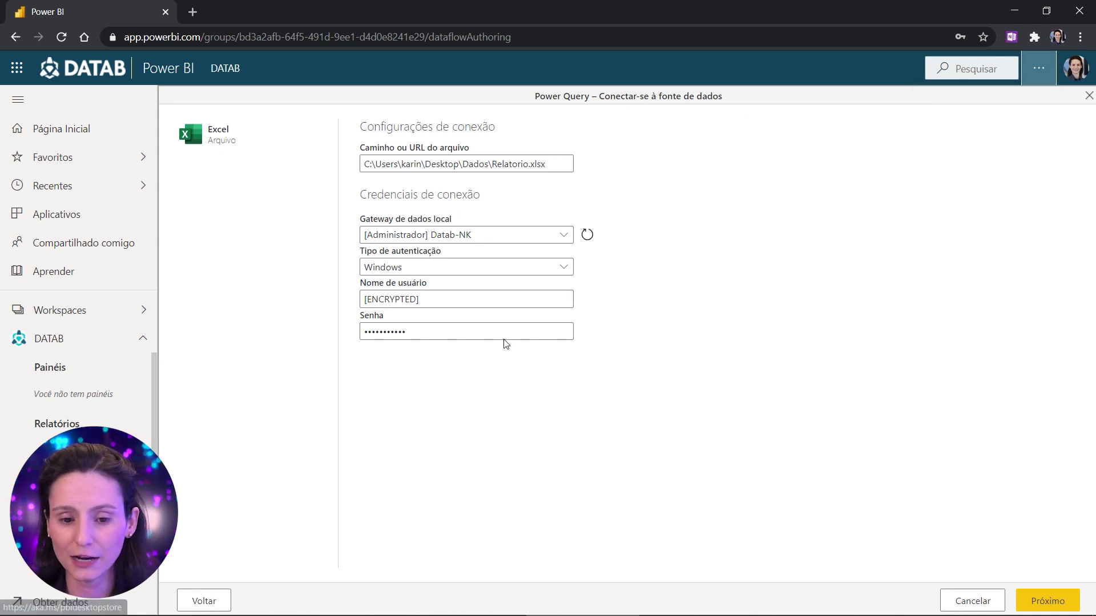
Set the Excel connection's authentication type to Windows and continue to choosing the data.
{"action": "left_click", "coordinate": [398, 270]}
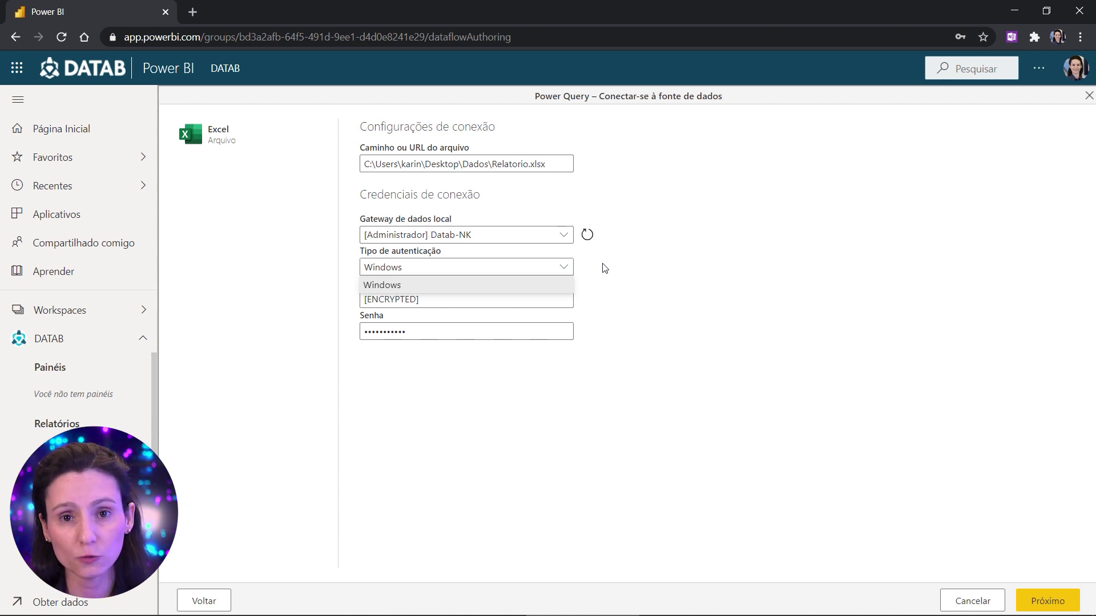
{"action": "left_click", "coordinate": [451, 285]}
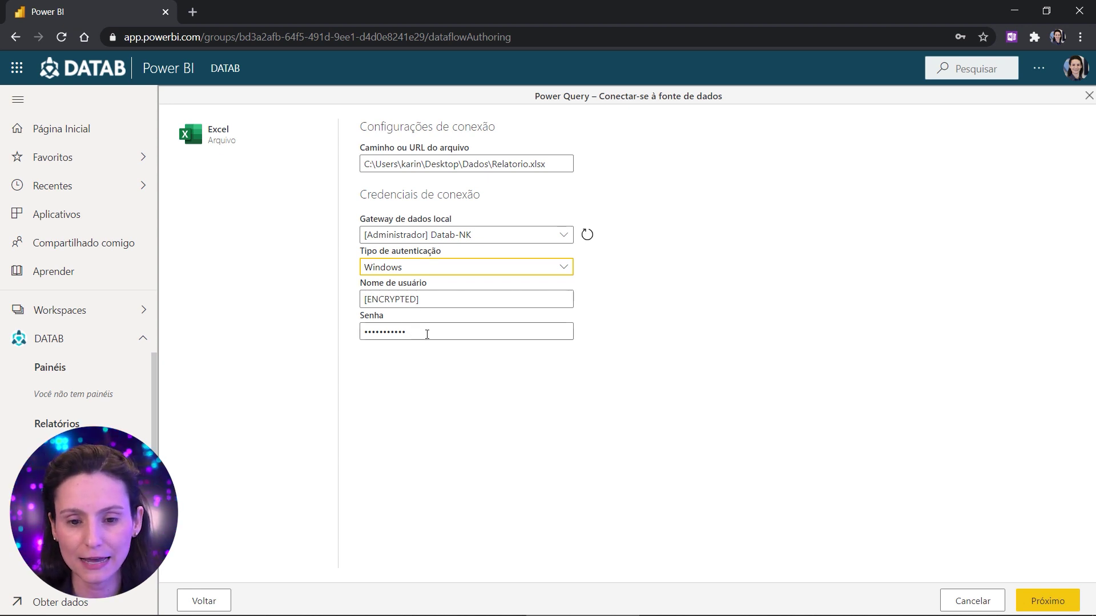
{"action": "left_click", "coordinate": [1044, 600]}
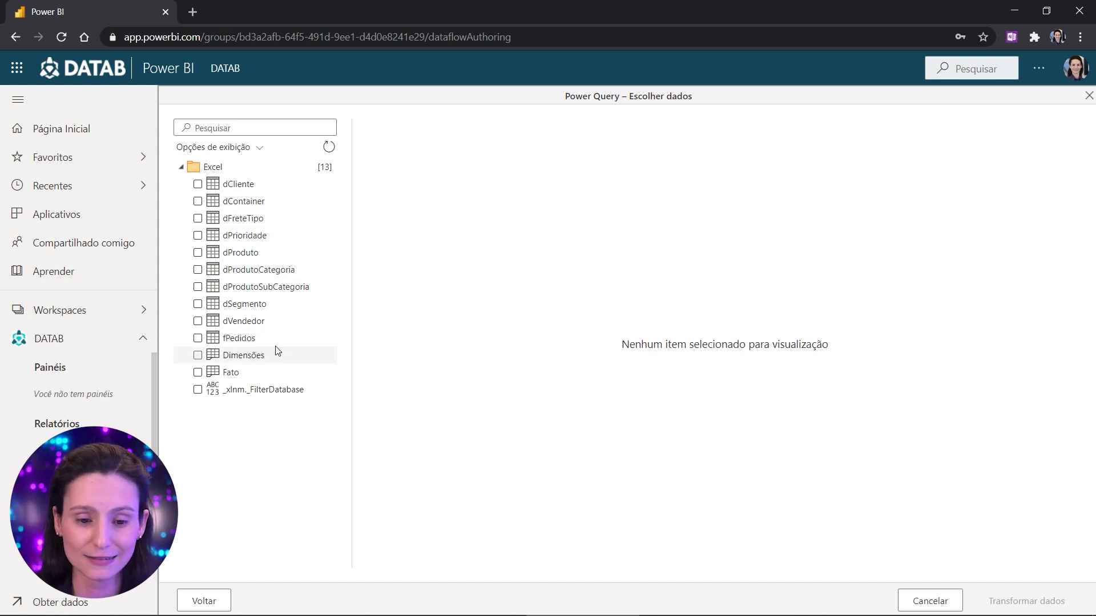
Load the fPedidos, dVendedor, dSegmento, dProdutoSubCategoria, dProdutoCategoria, dProduto, dCliente and dPrioridade tables into the Power Query editor.
{"action": "left_click", "coordinate": [200, 338]}
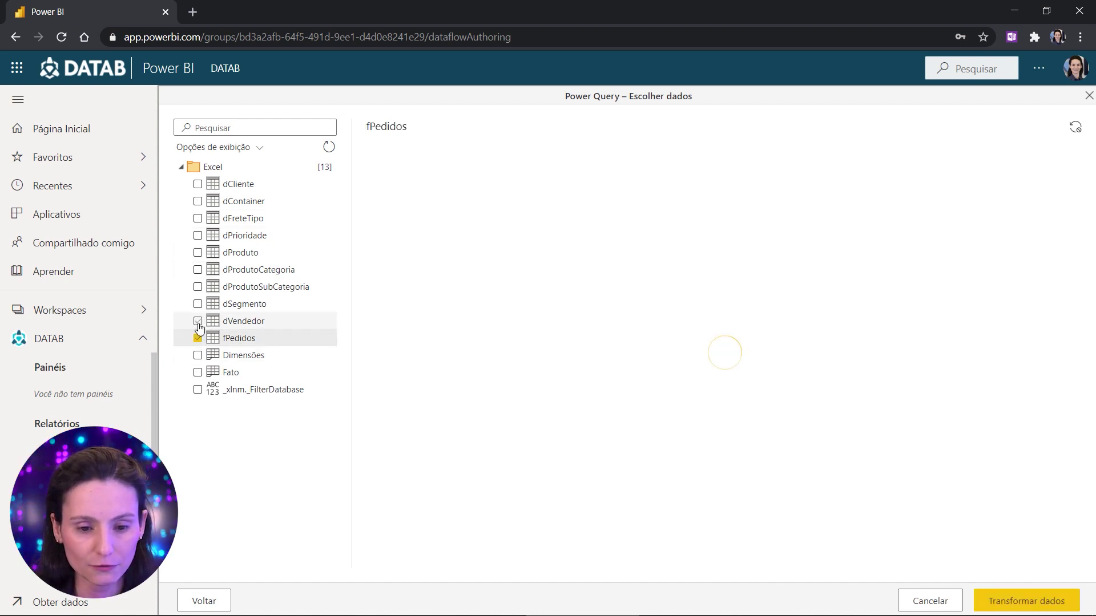
{"action": "left_click", "coordinate": [198, 321]}
{"action": "left_click", "coordinate": [199, 304]}
{"action": "left_click", "coordinate": [198, 287]}
{"action": "left_click", "coordinate": [198, 269]}
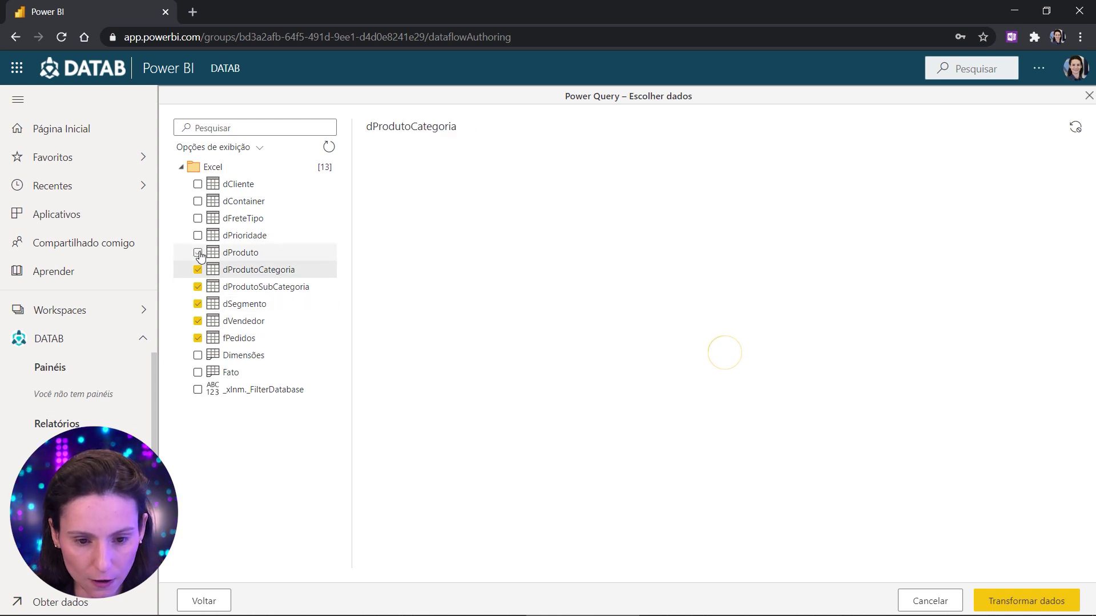
{"action": "left_click", "coordinate": [198, 252]}
{"action": "left_click", "coordinate": [198, 183]}
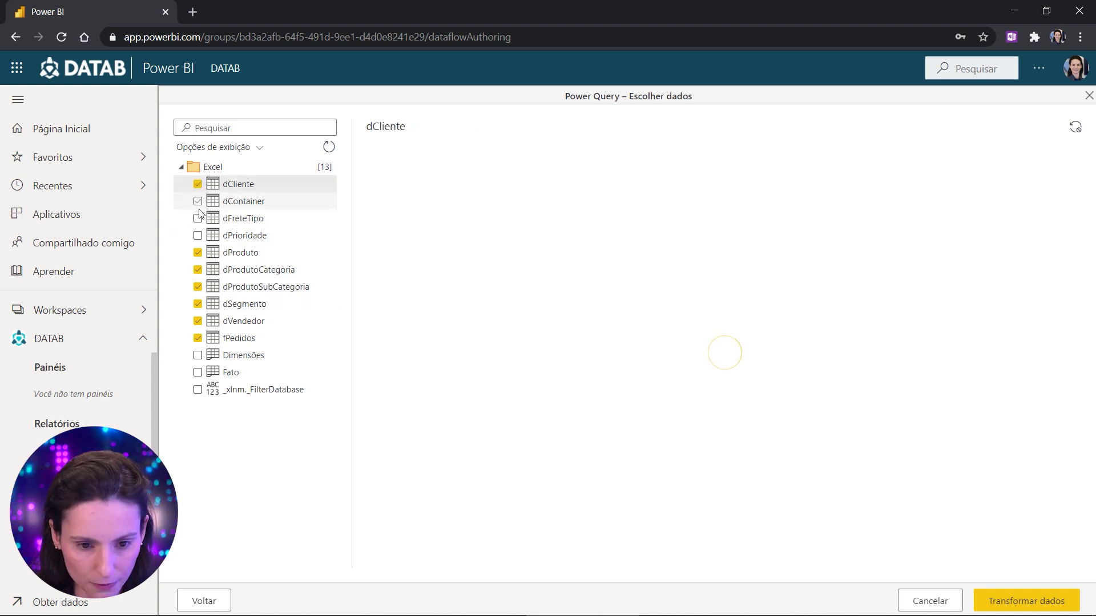
{"action": "left_click", "coordinate": [199, 235]}
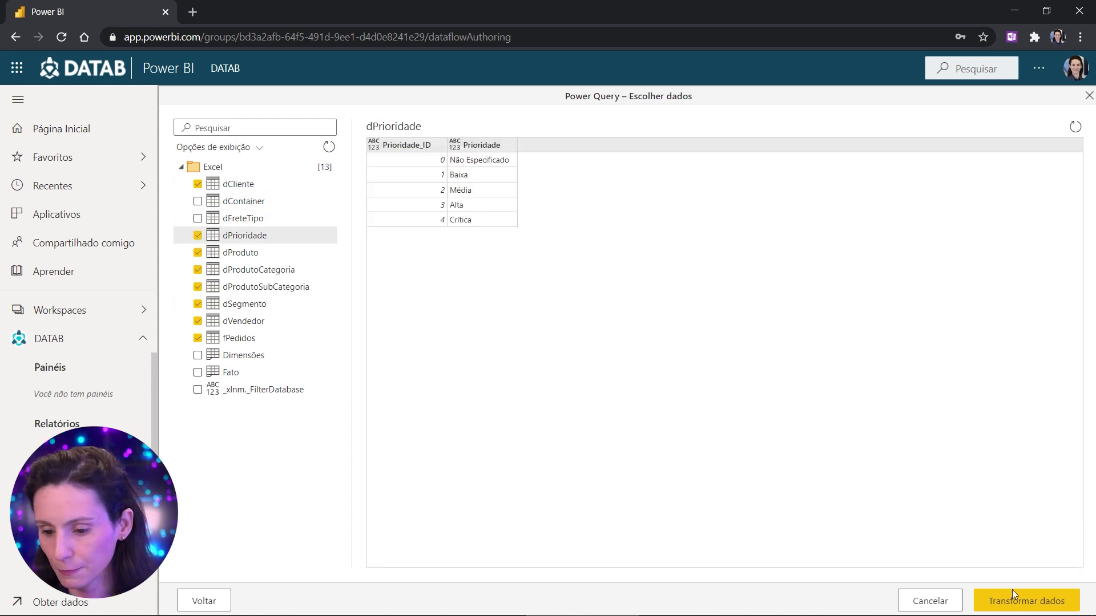
{"action": "left_click", "coordinate": [1036, 603]}
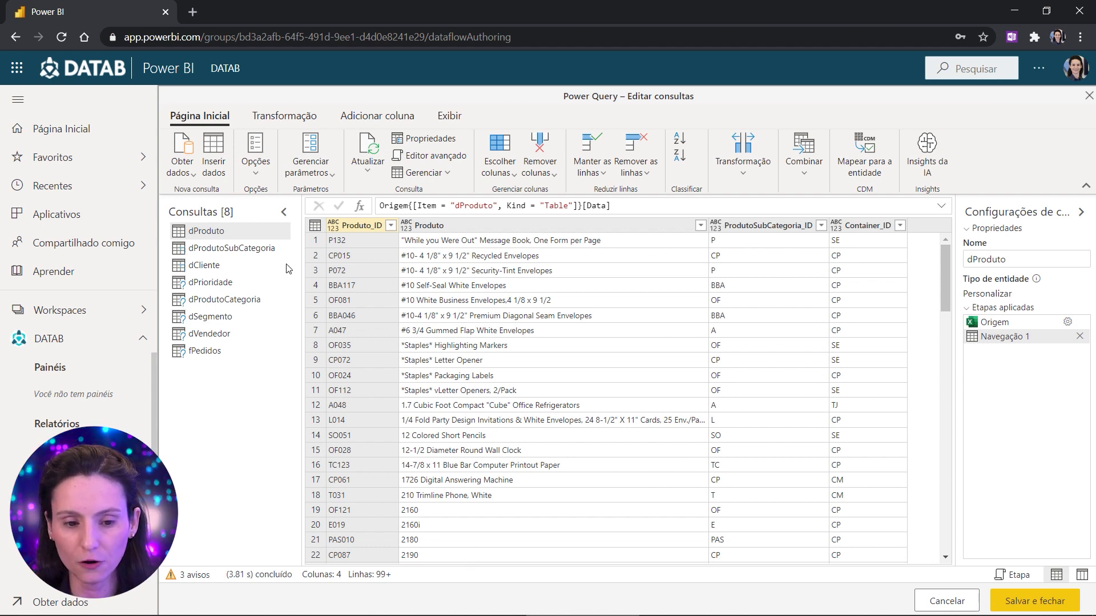
Examine the dProdutoSubCategoria, dVendedor and fPedidos queries, plus the available transformation, column-adding and Vendedor_ID column commands.
{"action": "left_click", "coordinate": [261, 249]}
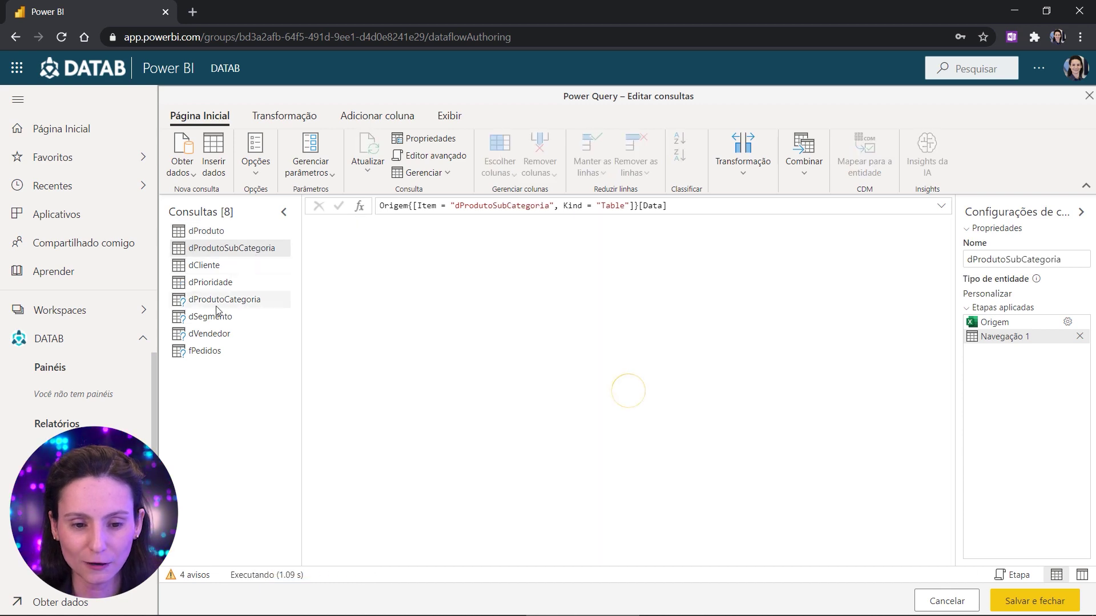
{"action": "left_click", "coordinate": [215, 336]}
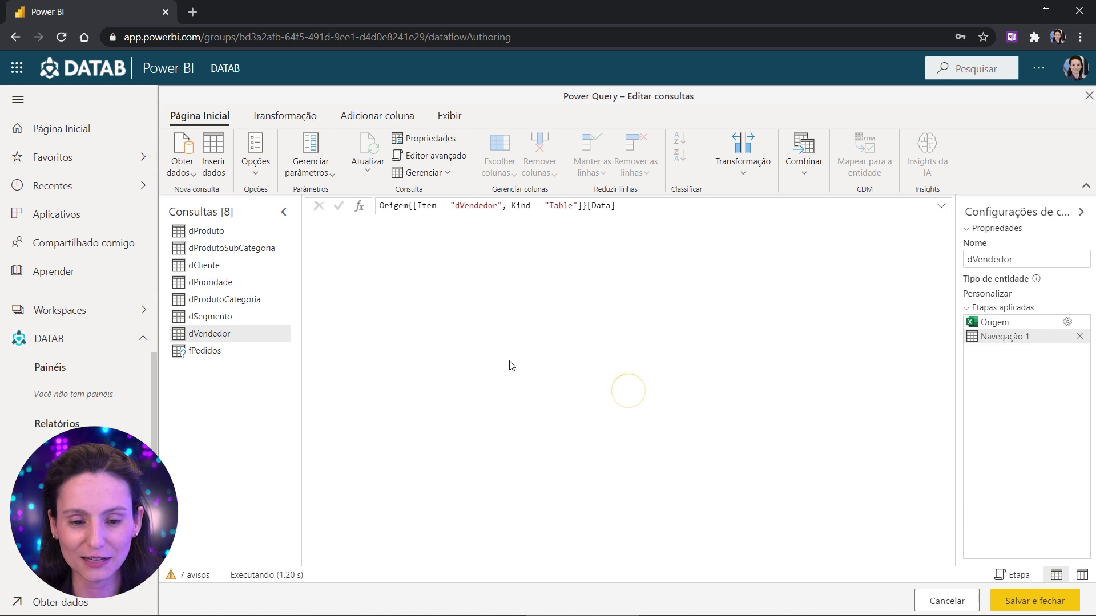
{"action": "left_click", "coordinate": [208, 355]}
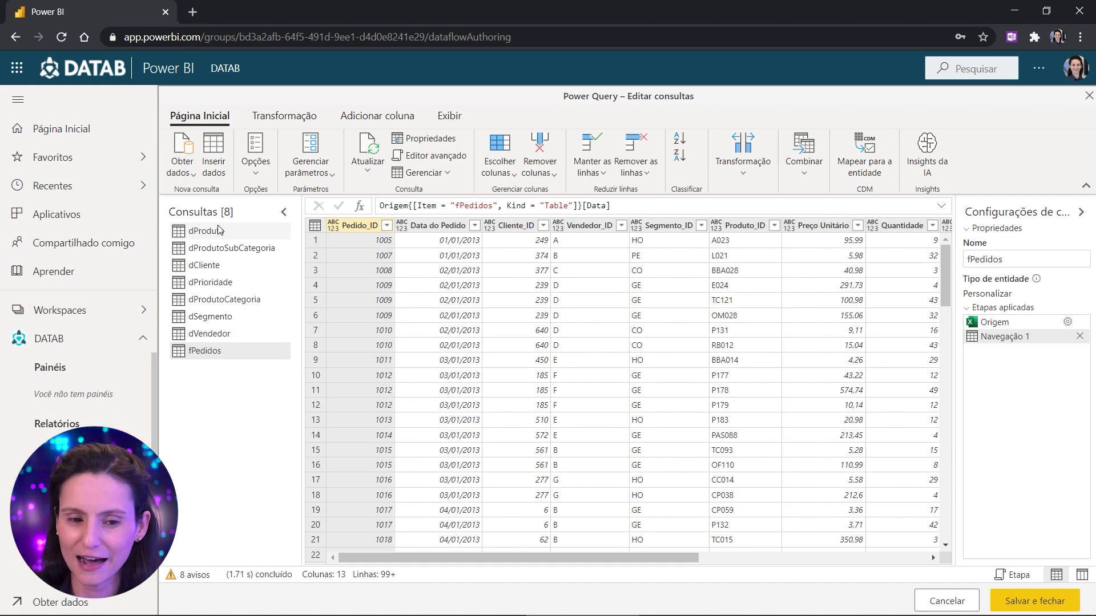
{"action": "left_click", "coordinate": [277, 117]}
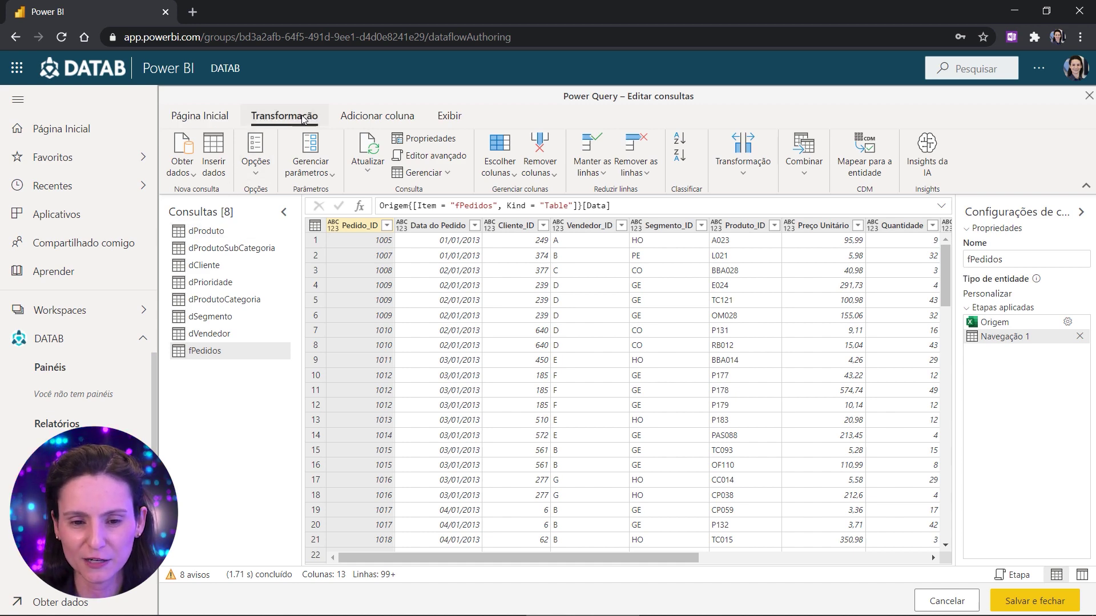
{"action": "left_click", "coordinate": [372, 119]}
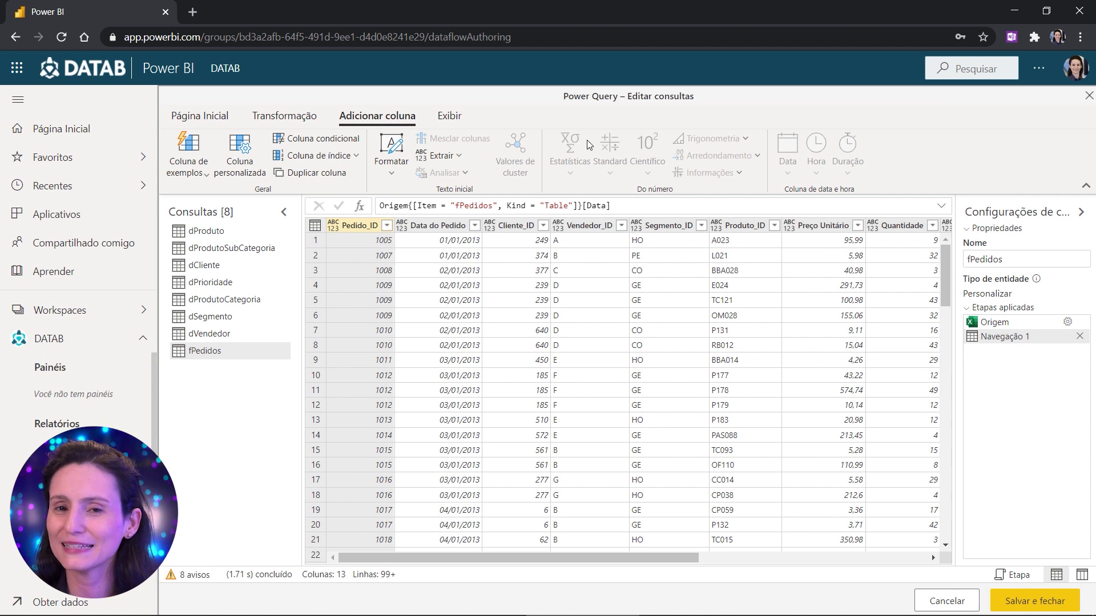
{"action": "left_click", "coordinate": [301, 117]}
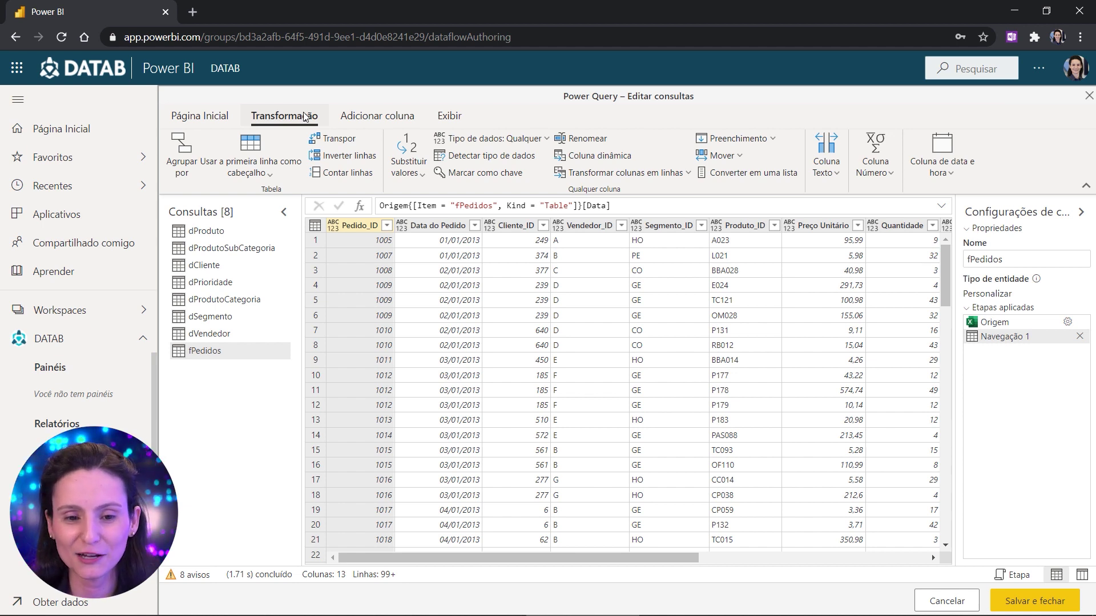
{"action": "left_click", "coordinate": [214, 121]}
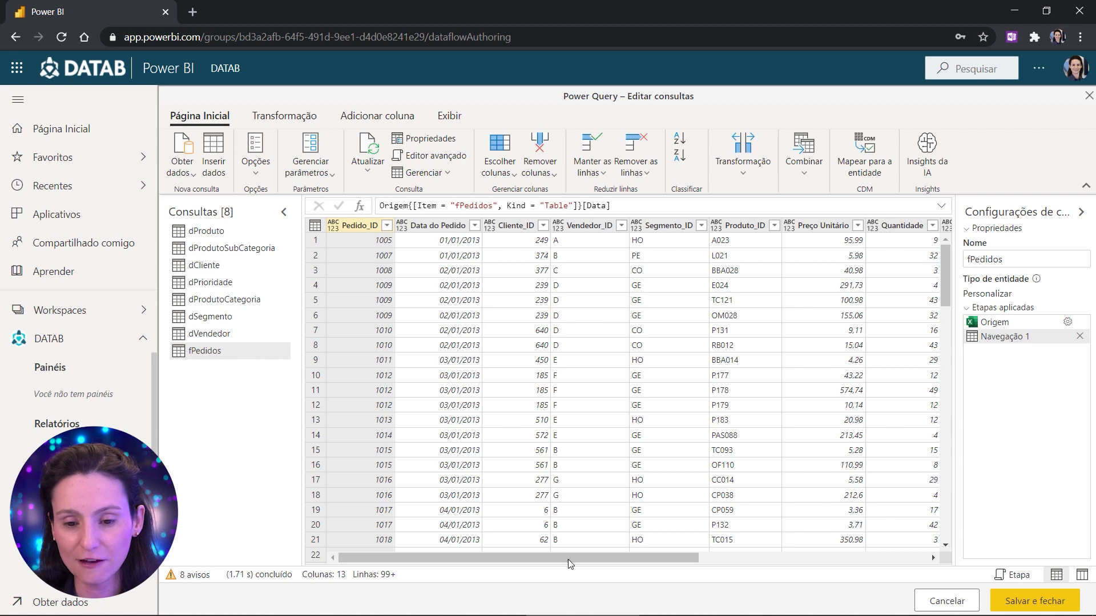
{"action": "right_click", "coordinate": [583, 226]}
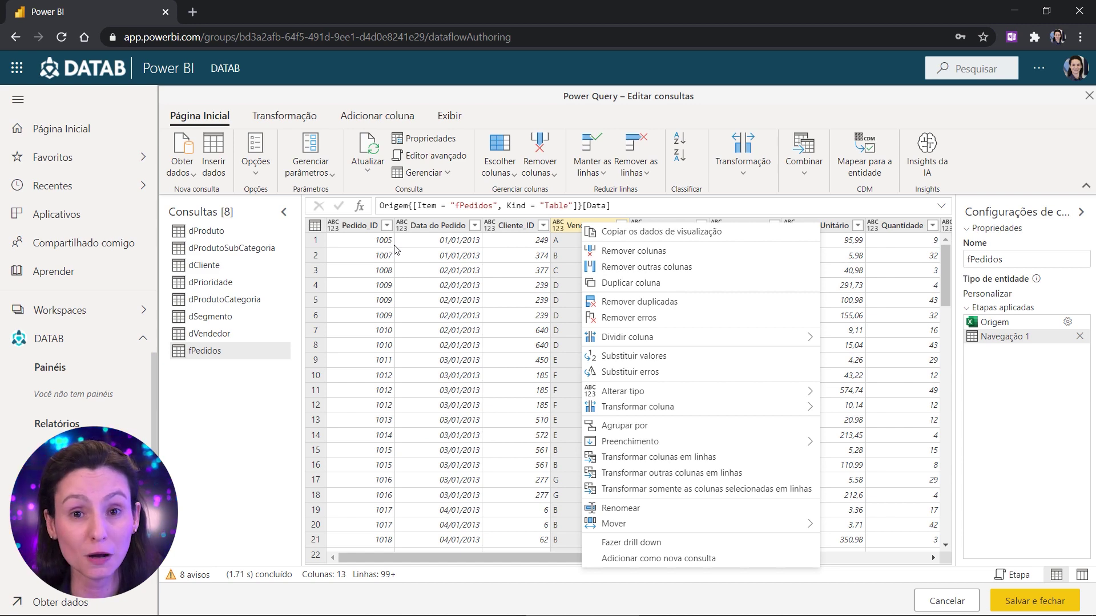
Set up a merge of the fPedidos query with dVendedor as the right table, matching both on Vendedor_ID.
{"action": "left_click", "coordinate": [214, 334]}
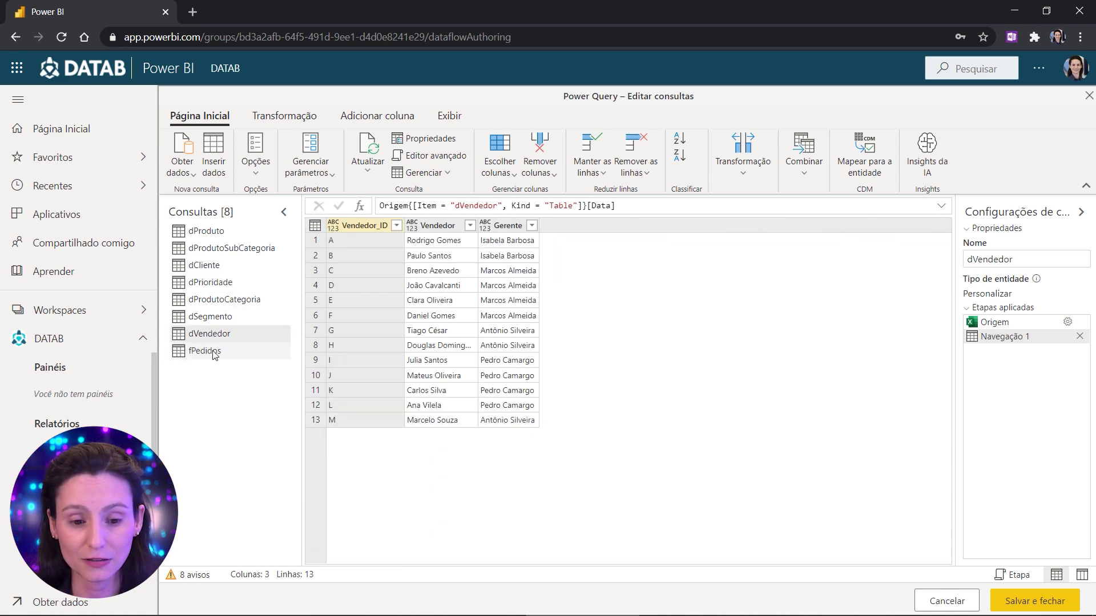
{"action": "left_click", "coordinate": [215, 354]}
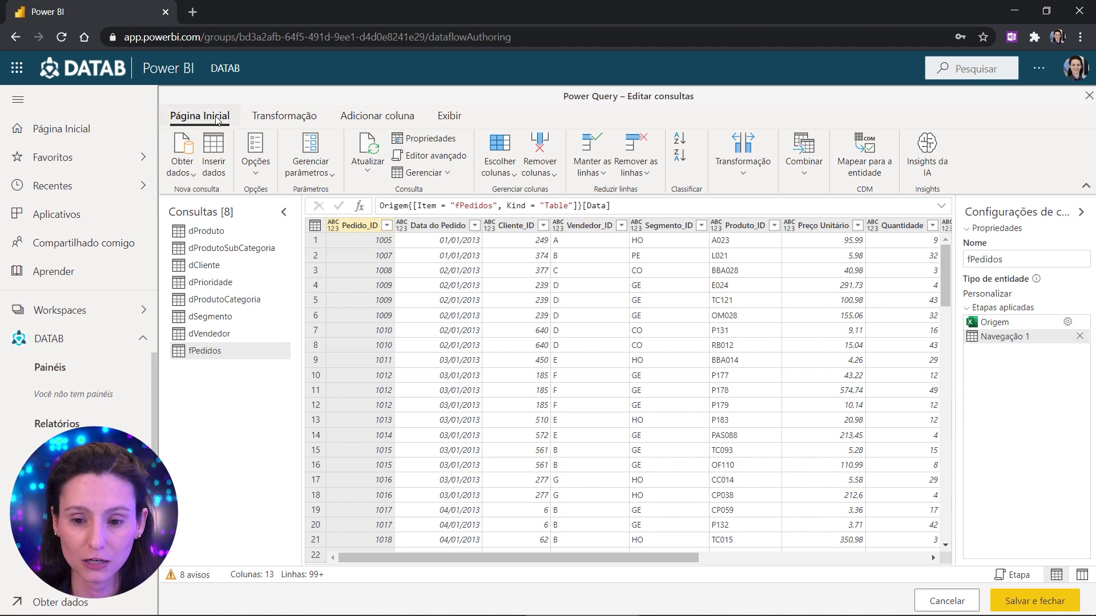
{"action": "left_click", "coordinate": [813, 166]}
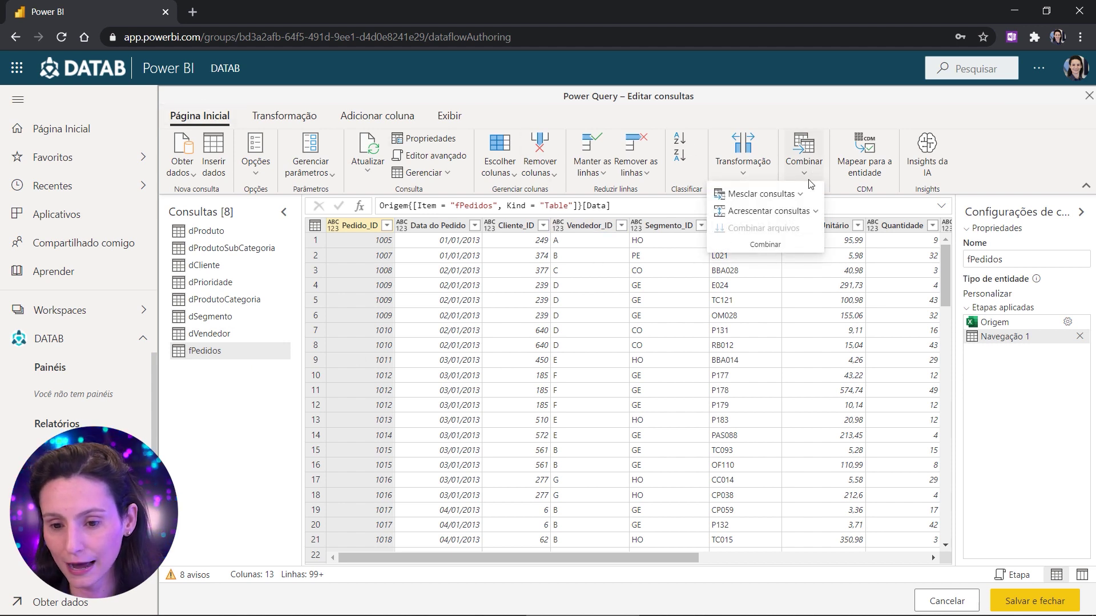
{"action": "left_click", "coordinate": [760, 194]}
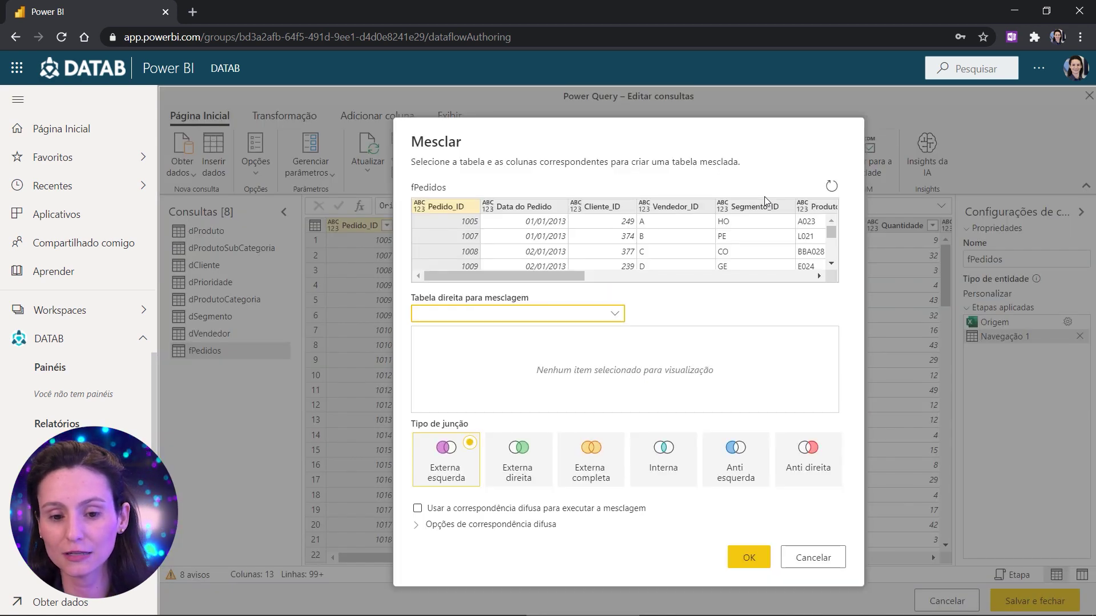
{"action": "left_click", "coordinate": [463, 320]}
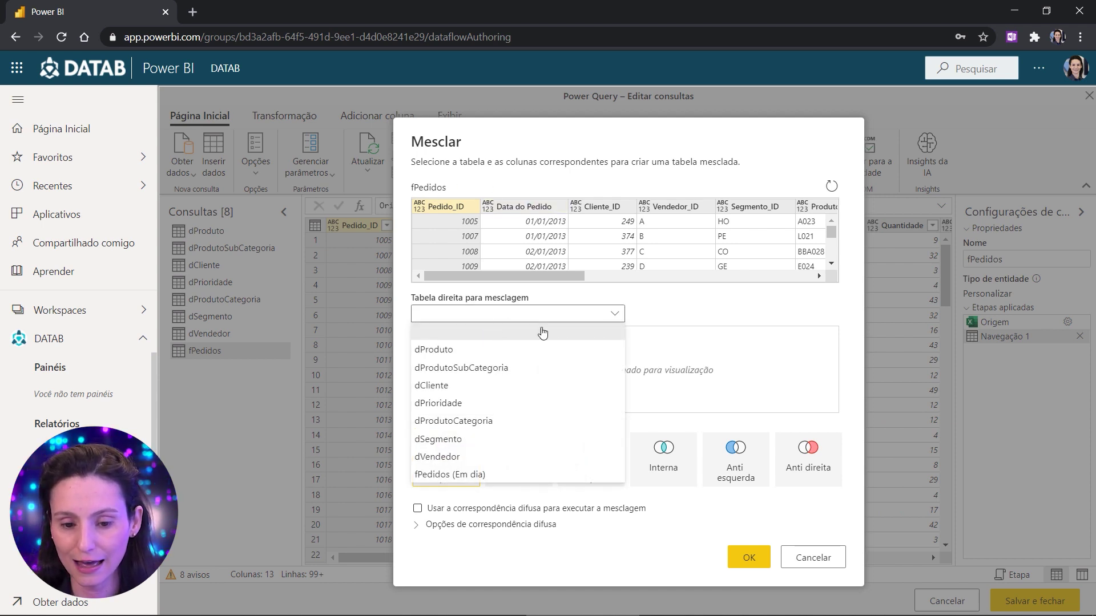
{"action": "left_click", "coordinate": [451, 456]}
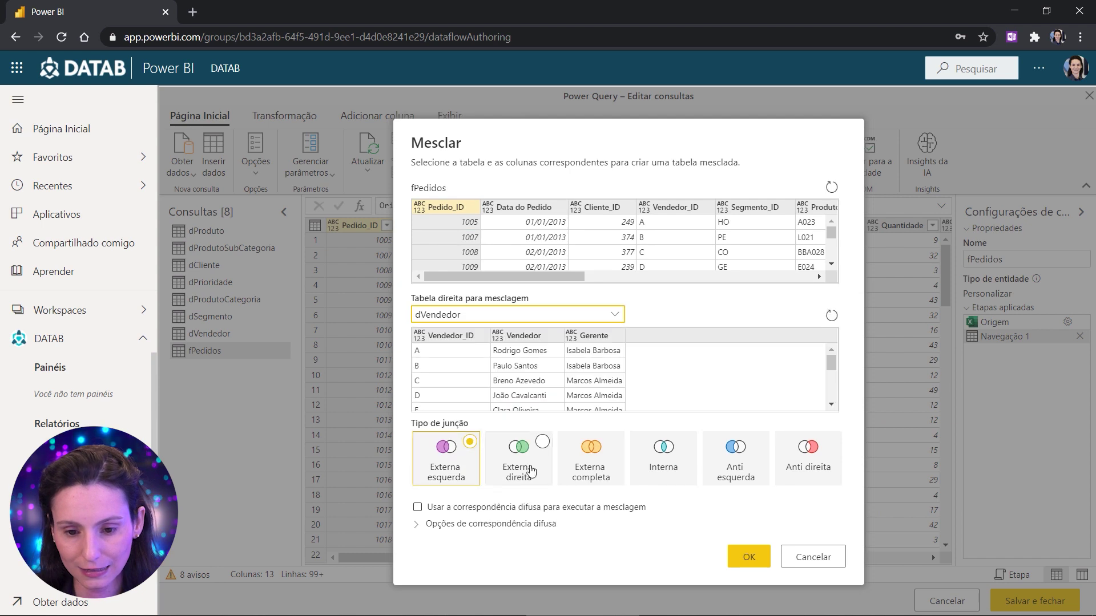
{"action": "left_click", "coordinate": [675, 223]}
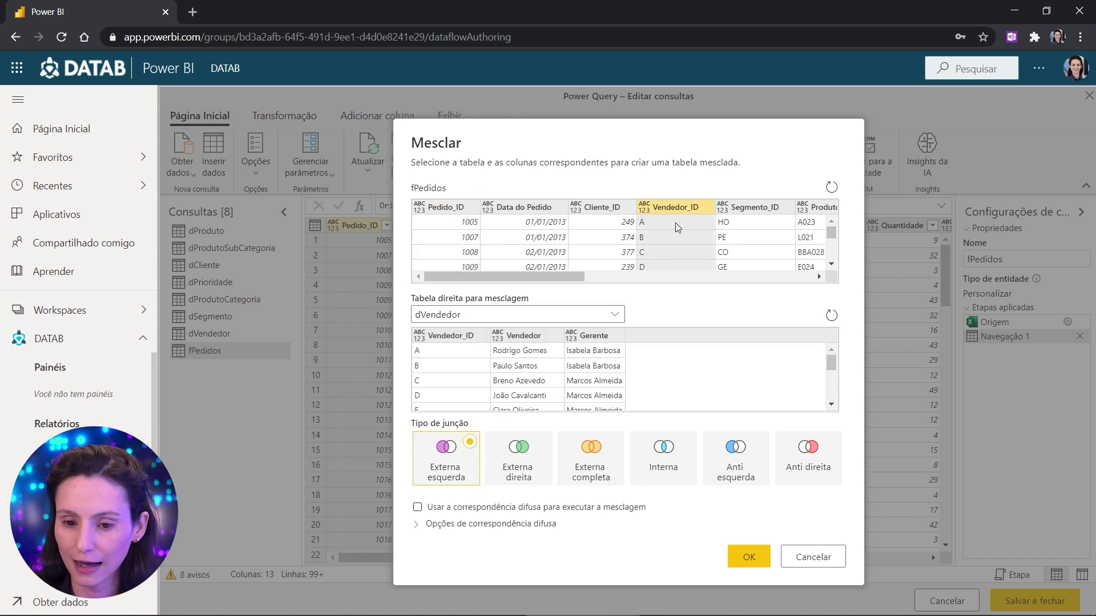
{"action": "left_click", "coordinate": [460, 337]}
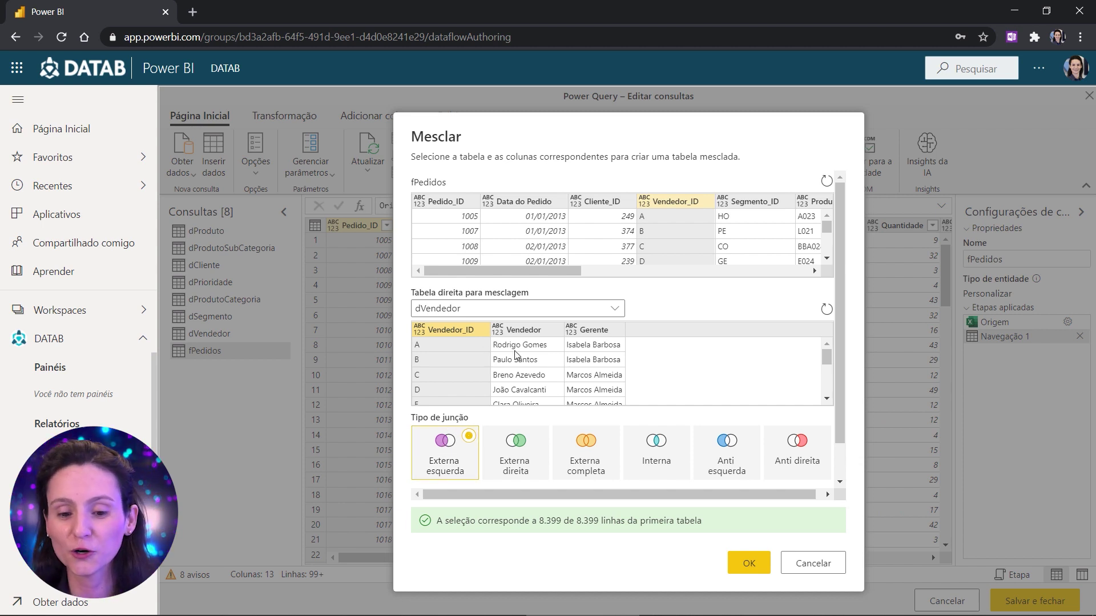
Try the other outer join types, settle on Externa esquerda and apply the merge.
{"action": "left_click", "coordinate": [518, 467]}
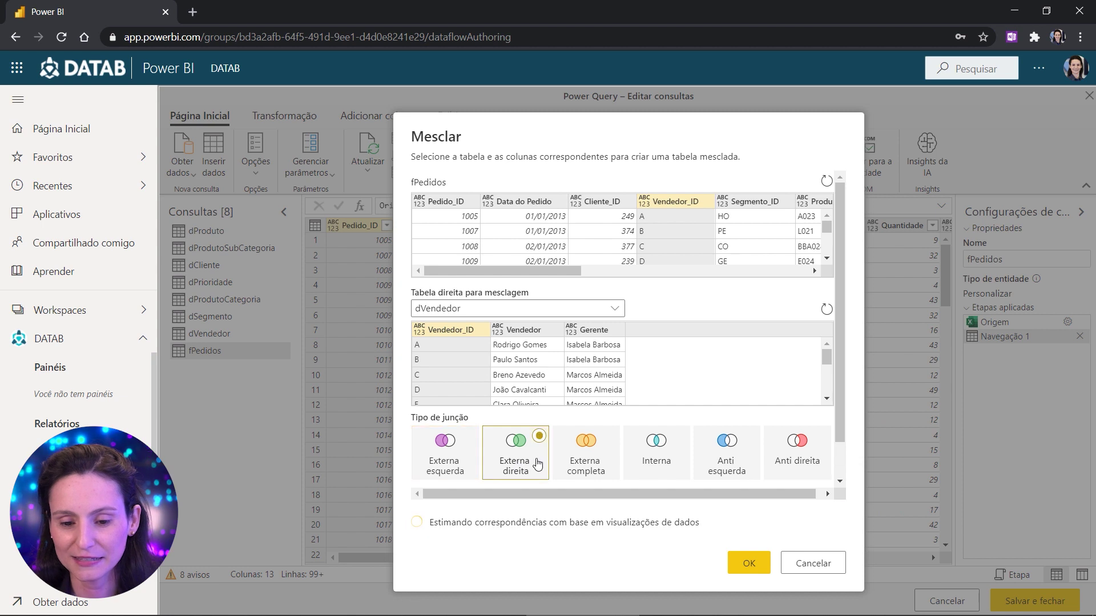
{"action": "left_click", "coordinate": [586, 459]}
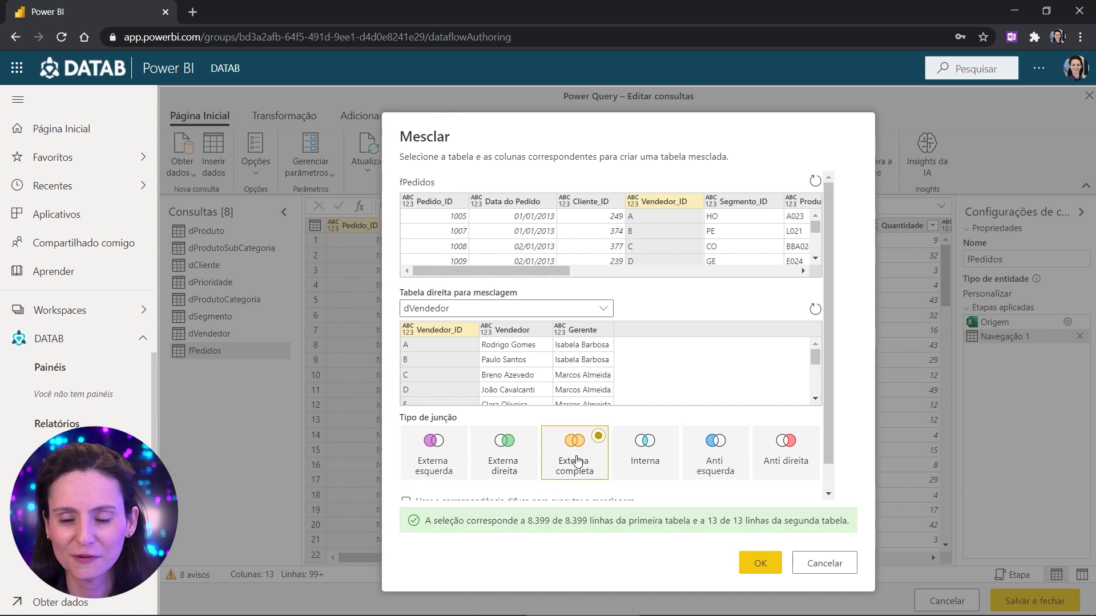
{"action": "left_click", "coordinate": [441, 464]}
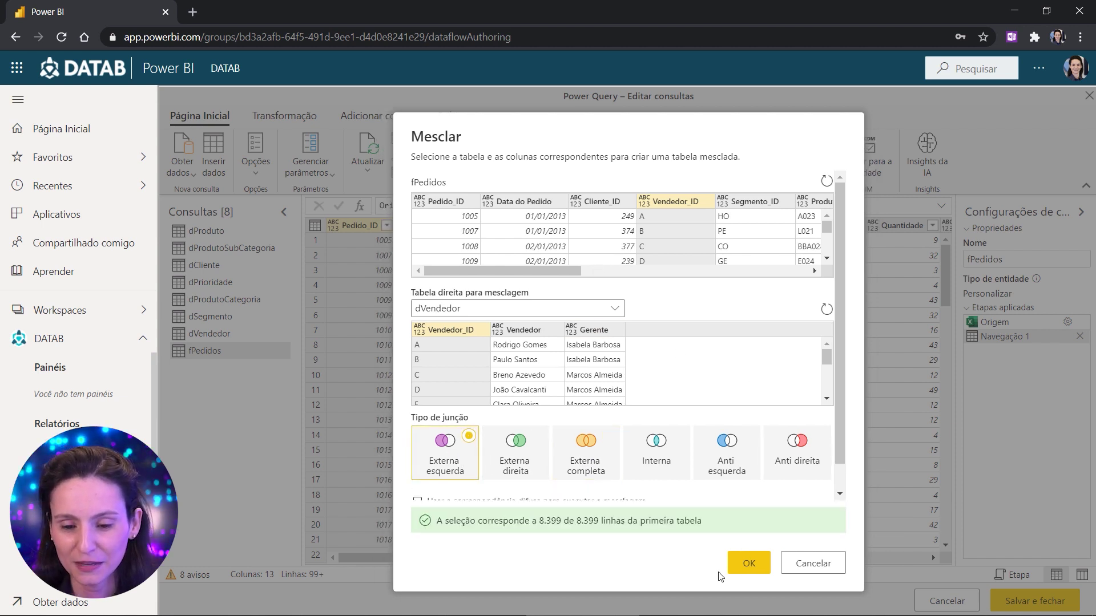
{"action": "left_click", "coordinate": [746, 563]}
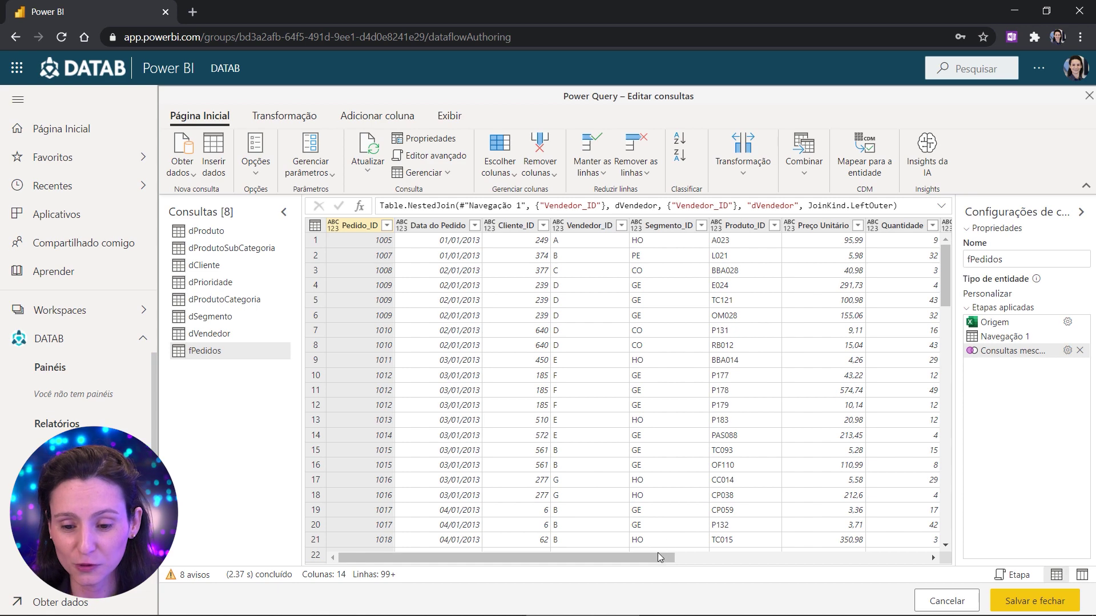
Expand the merged dVendedor column into only Vendedor and Gerente, without the original column name as prefix, and check both columns.
{"action": "left_click_drag", "start_coordinate": [657, 553], "coordinate": [931, 555]}
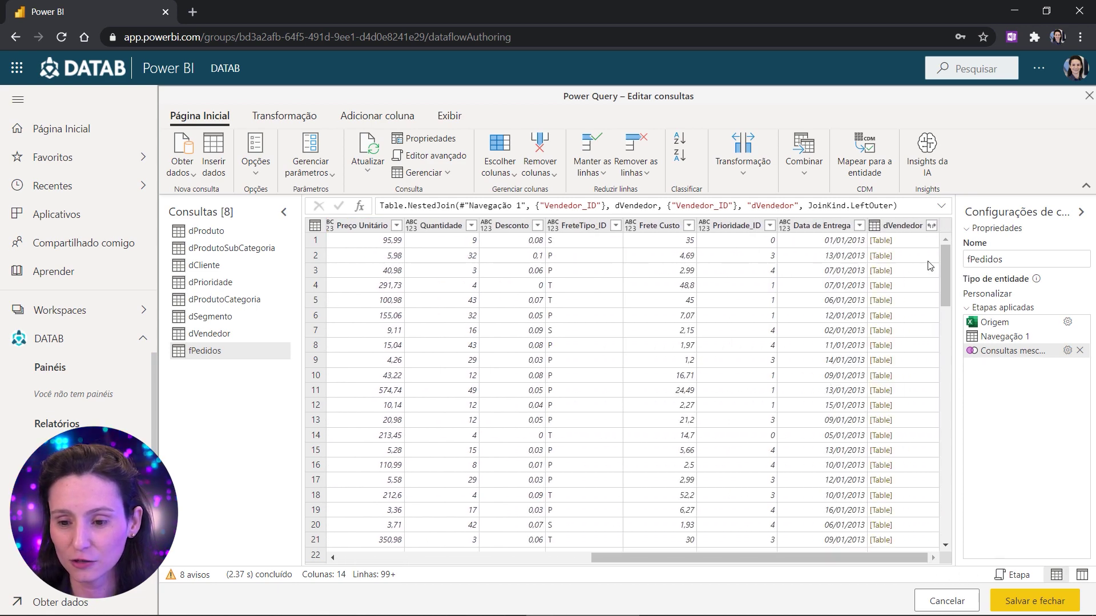
{"action": "left_click", "coordinate": [932, 226]}
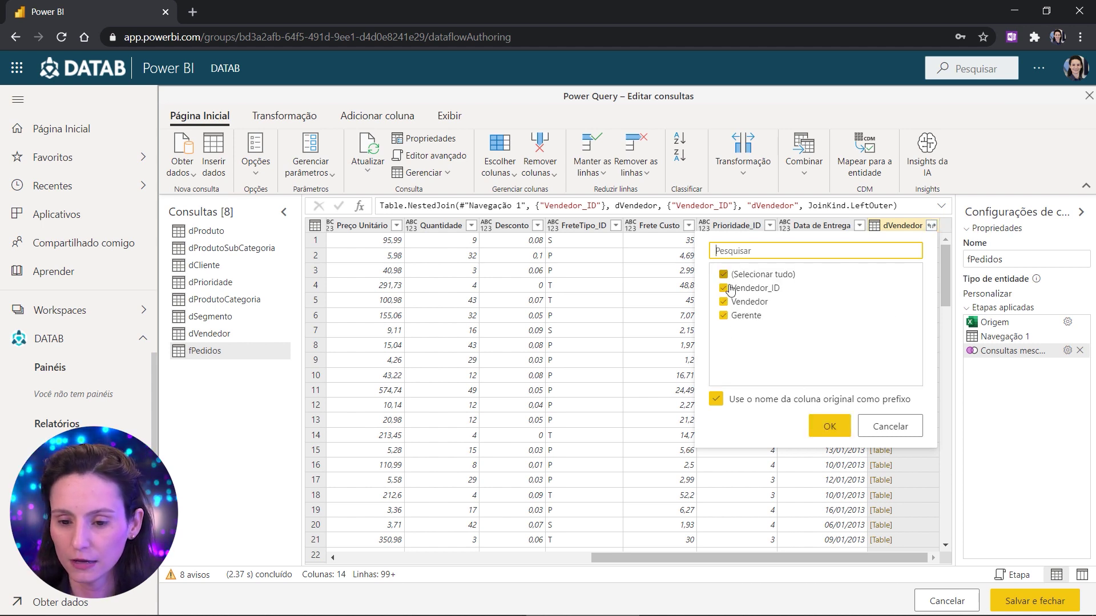
{"action": "left_click", "coordinate": [748, 290]}
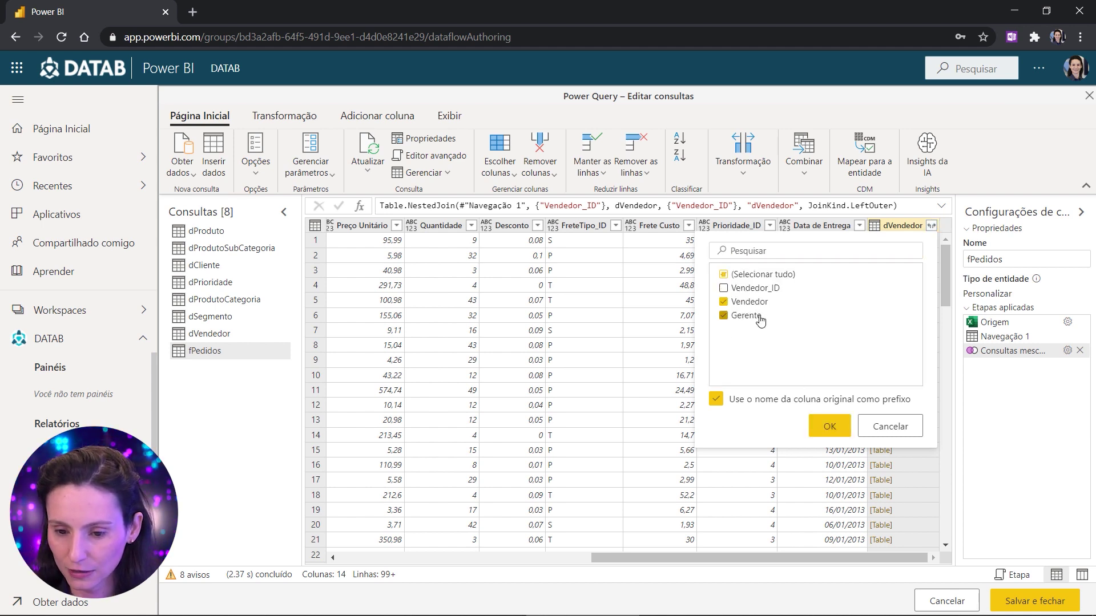
{"action": "left_click", "coordinate": [716, 400]}
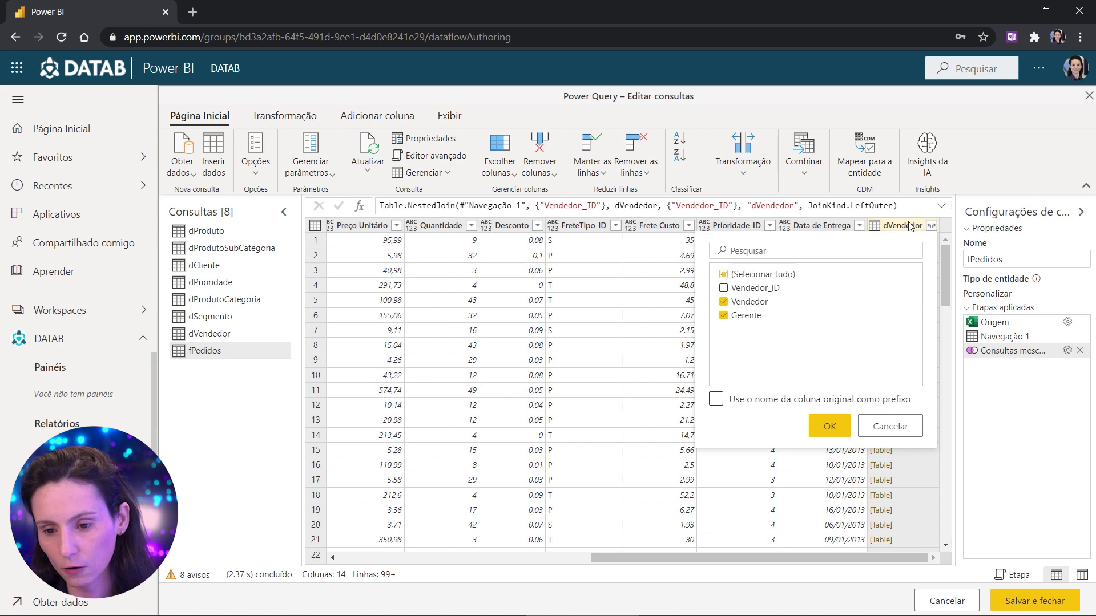
{"action": "left_click", "coordinate": [845, 401]}
{"action": "left_click", "coordinate": [830, 428]}
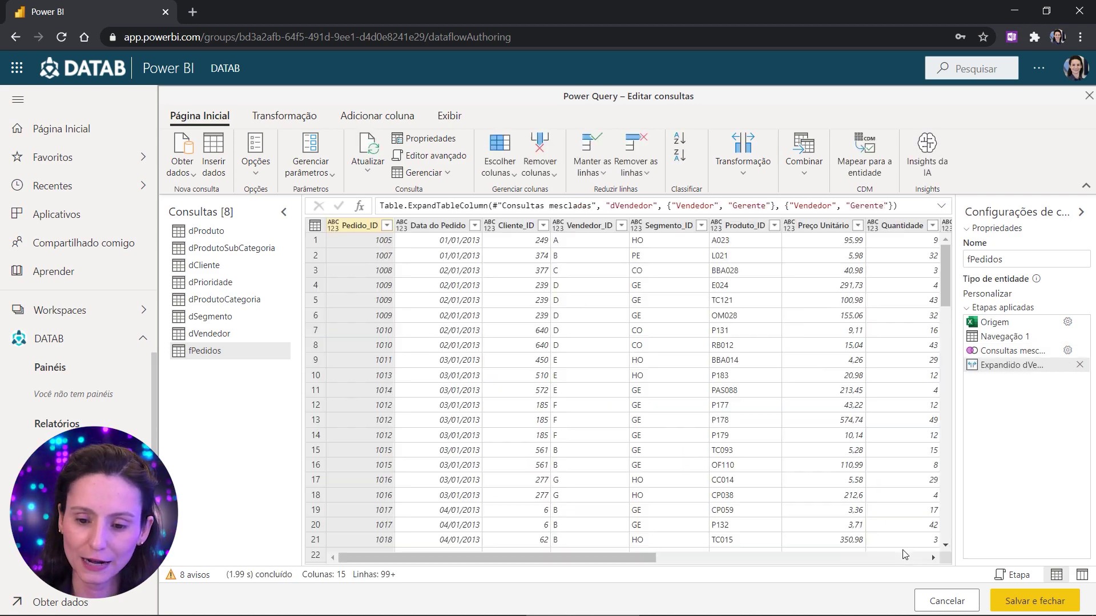
{"action": "left_click_drag", "start_coordinate": [606, 562], "coordinate": [941, 550]}
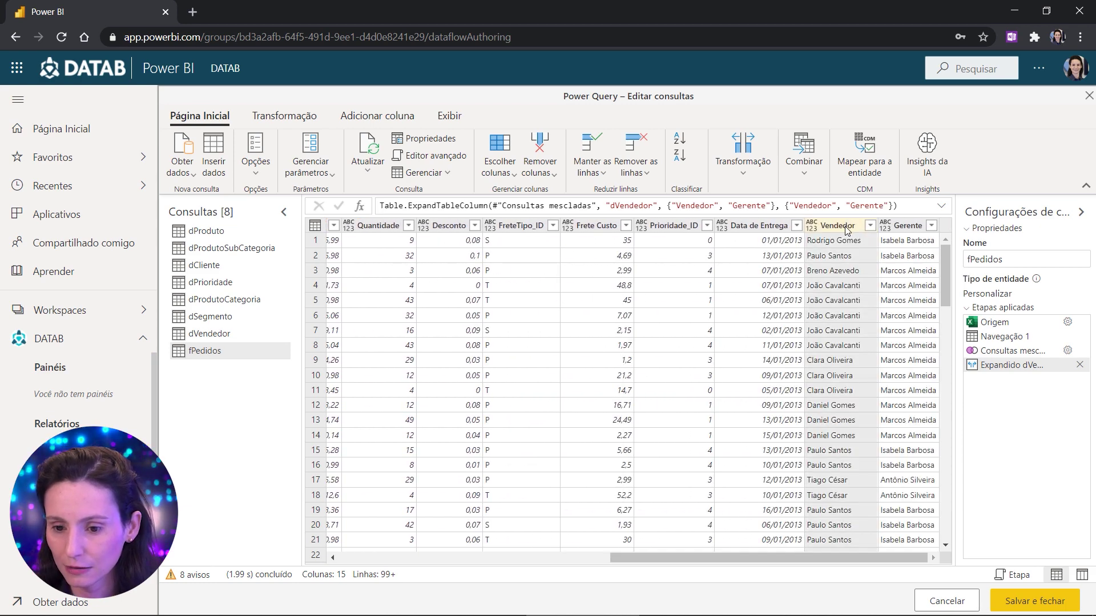
{"action": "left_click", "coordinate": [909, 226]}
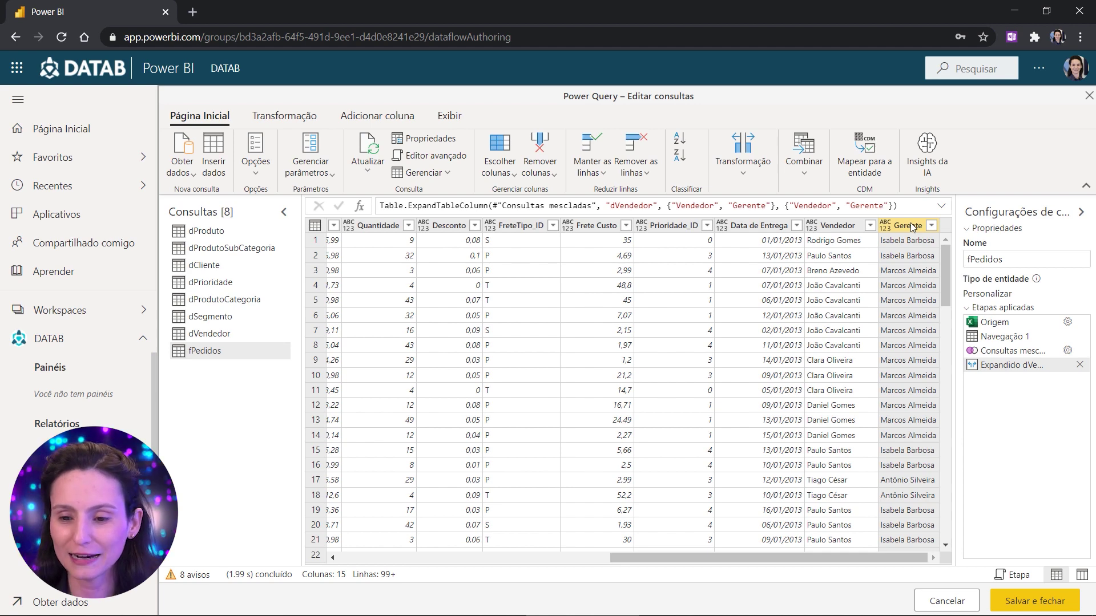
Disable loading for the dVendedor query.
{"action": "right_click", "coordinate": [225, 343]}
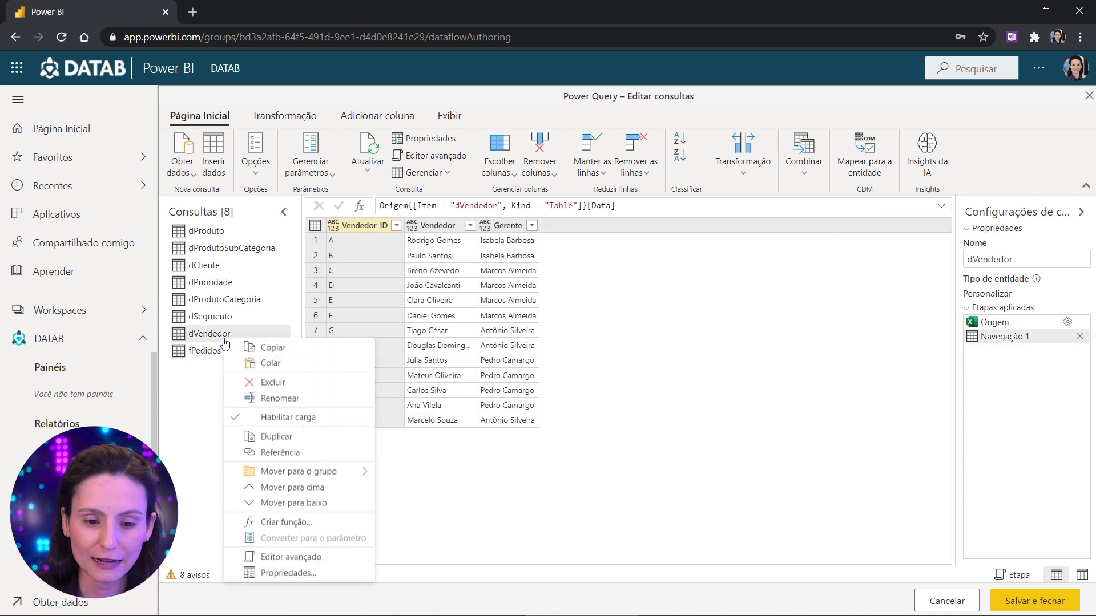
{"action": "left_click", "coordinate": [263, 420]}
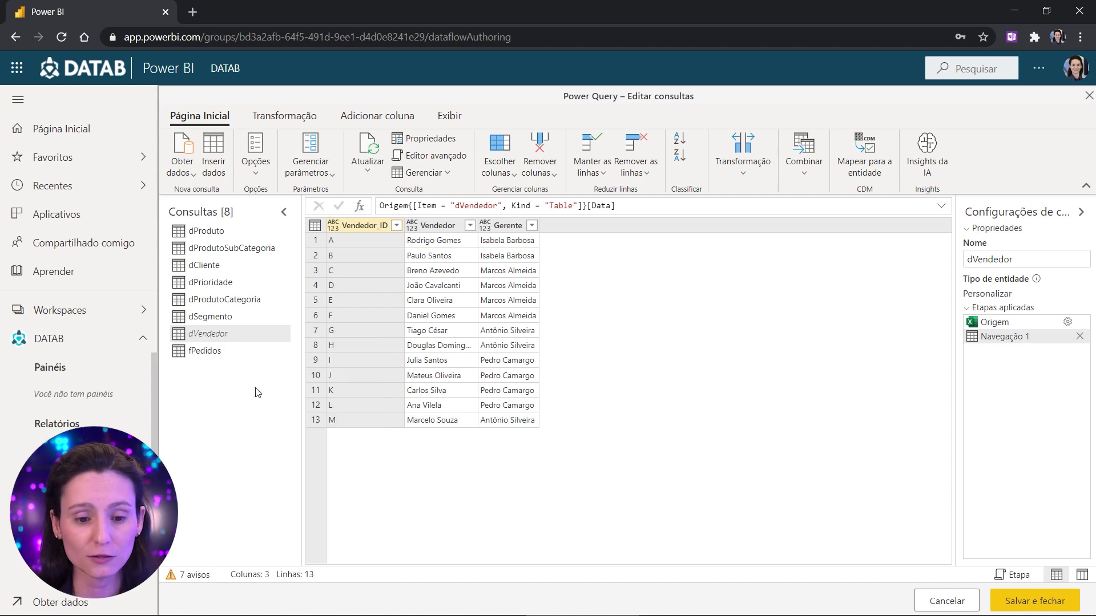
Remove the Vendedor_ID column from the fPedidos query, after checking its Vendedor and Gerente columns.
{"action": "left_click", "coordinate": [237, 352]}
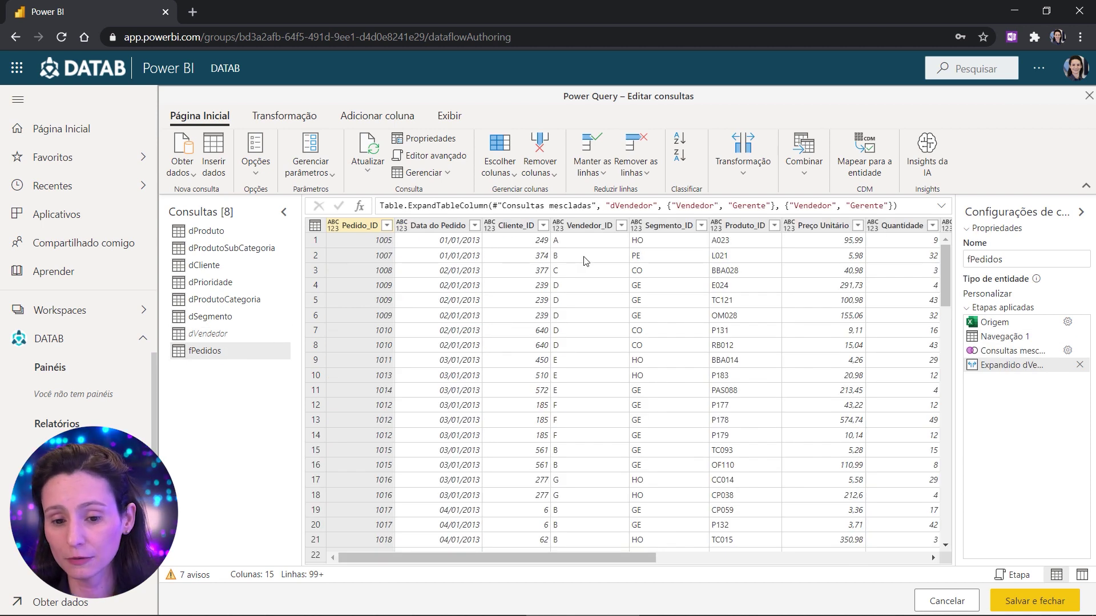
{"action": "left_click", "coordinate": [586, 227]}
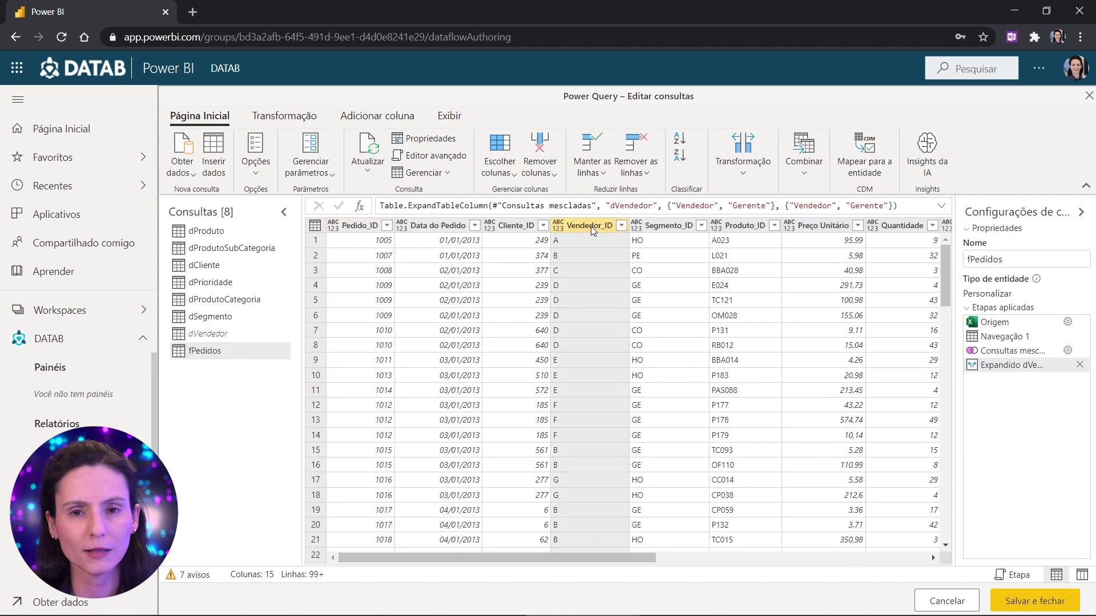
{"action": "left_click_drag", "start_coordinate": [648, 556], "coordinate": [931, 553]}
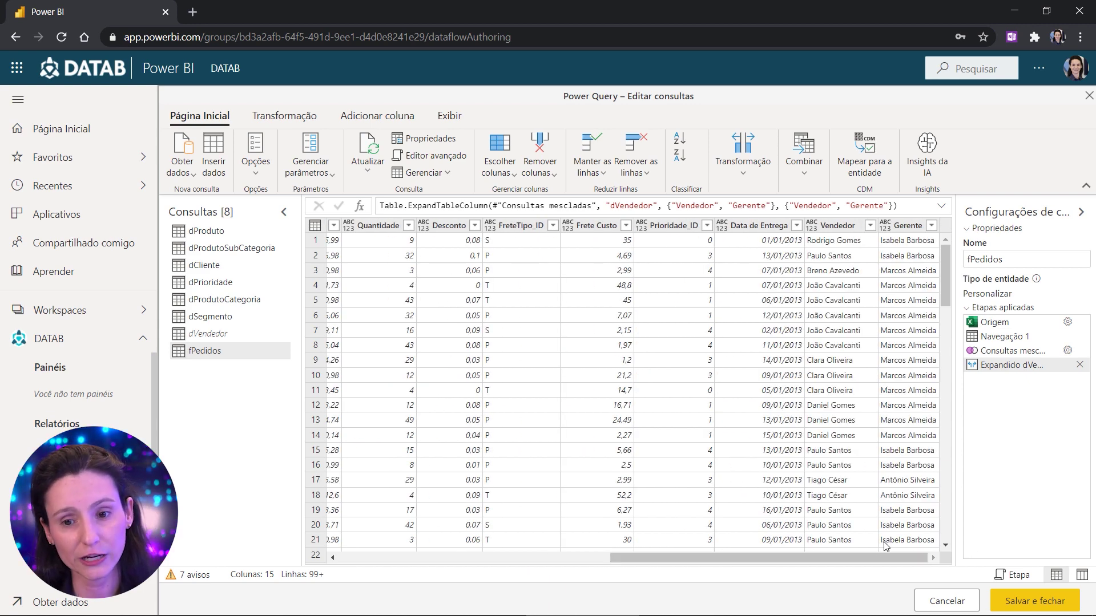
{"action": "left_click_drag", "start_coordinate": [871, 554], "coordinate": [371, 576]}
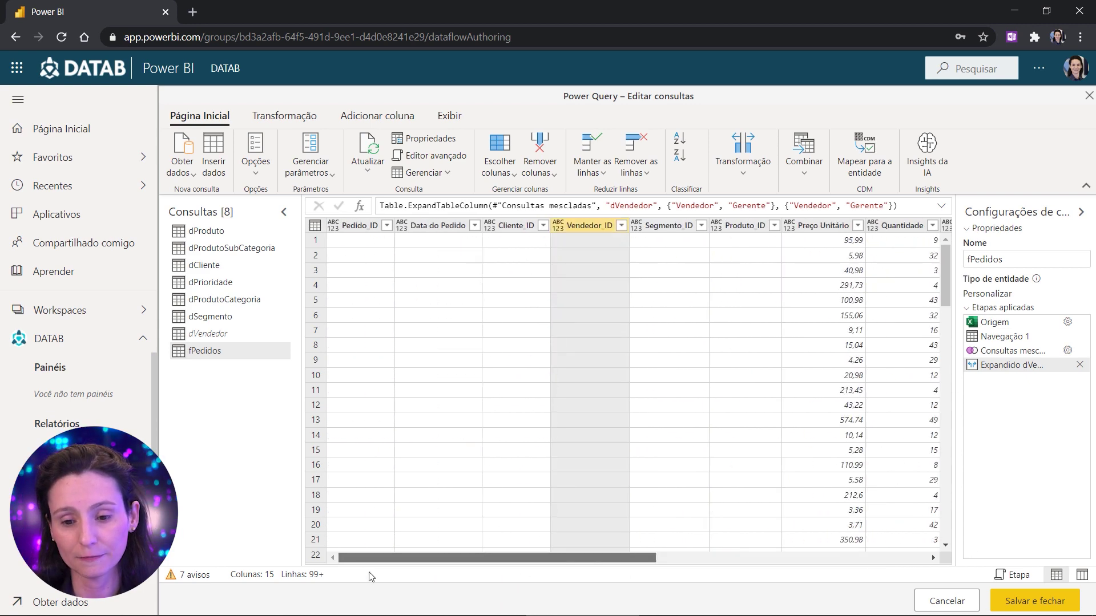
{"action": "right_click", "coordinate": [596, 227]}
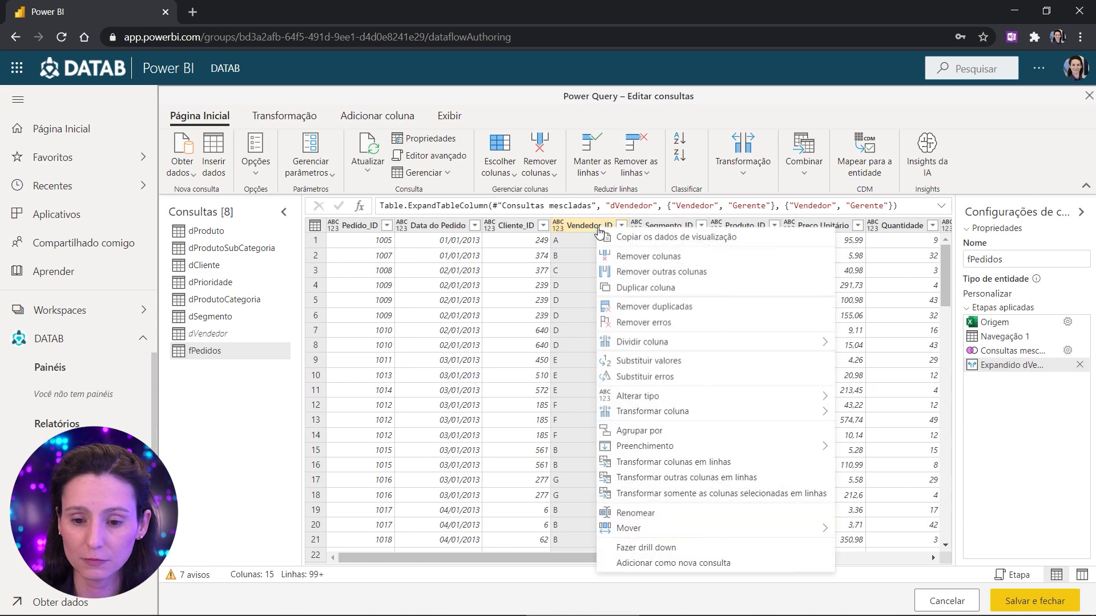
{"action": "left_click", "coordinate": [656, 257]}
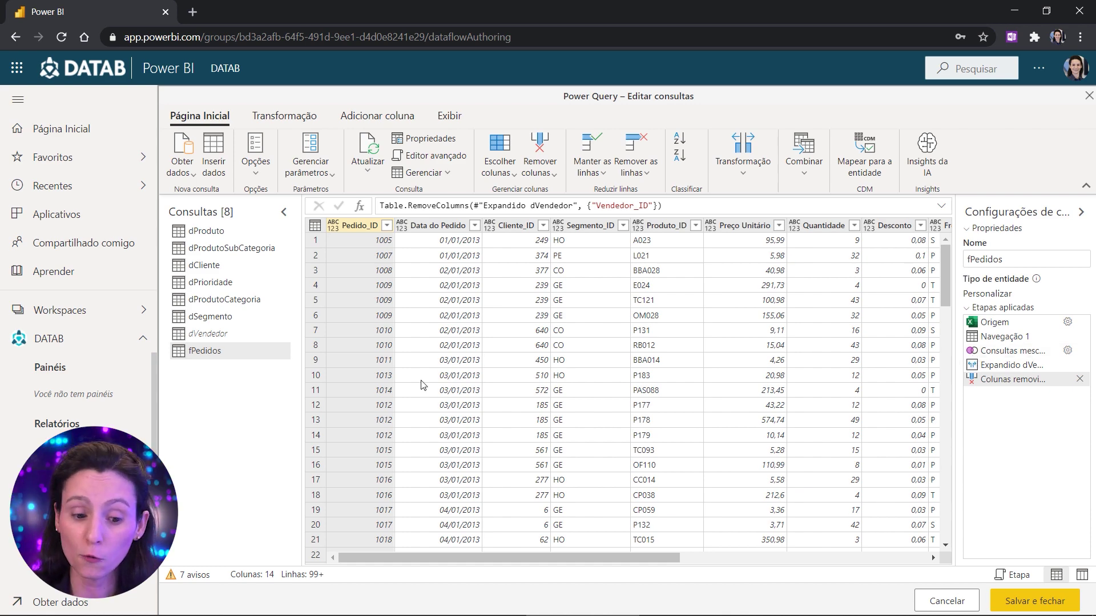
Check the warnings about untyped columns and set the Pedido_ID column of fPedidos to the text type.
{"action": "left_click", "coordinate": [198, 576]}
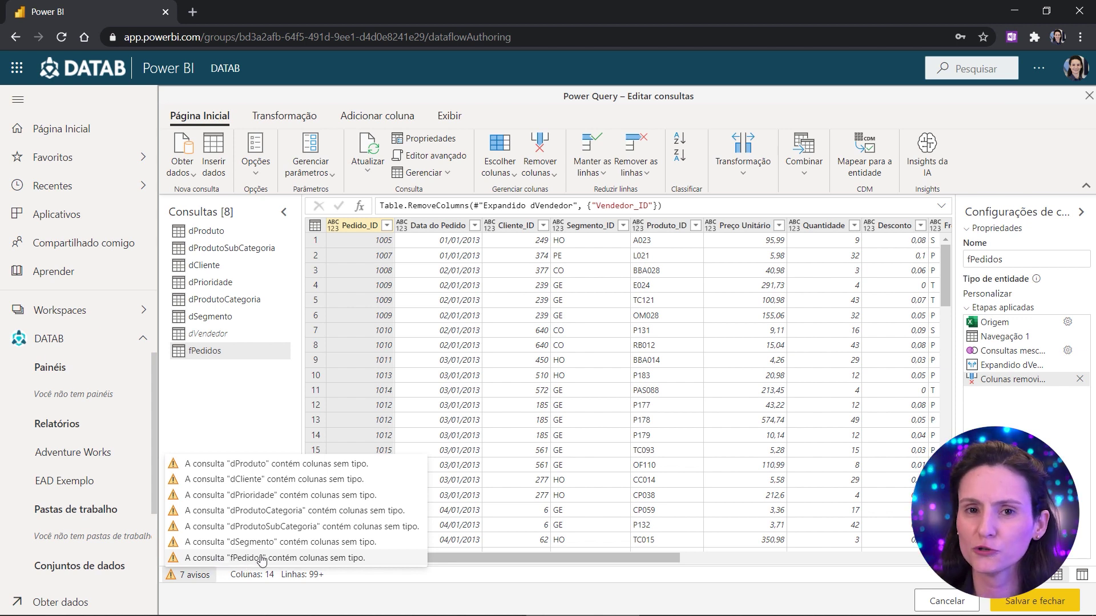
{"action": "left_click", "coordinate": [358, 231]}
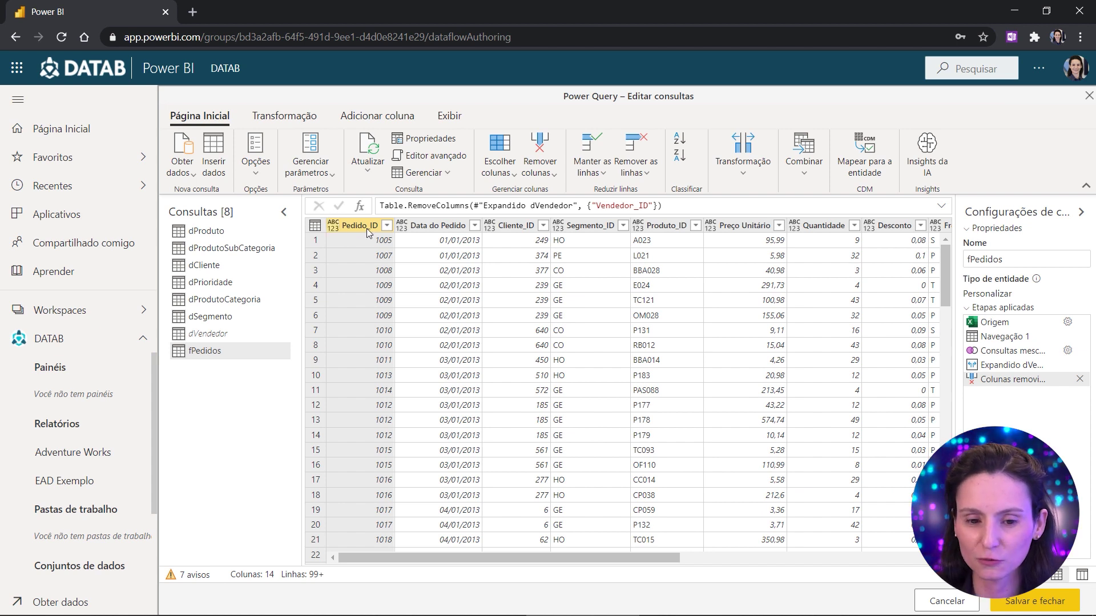
{"action": "left_click", "coordinate": [334, 226]}
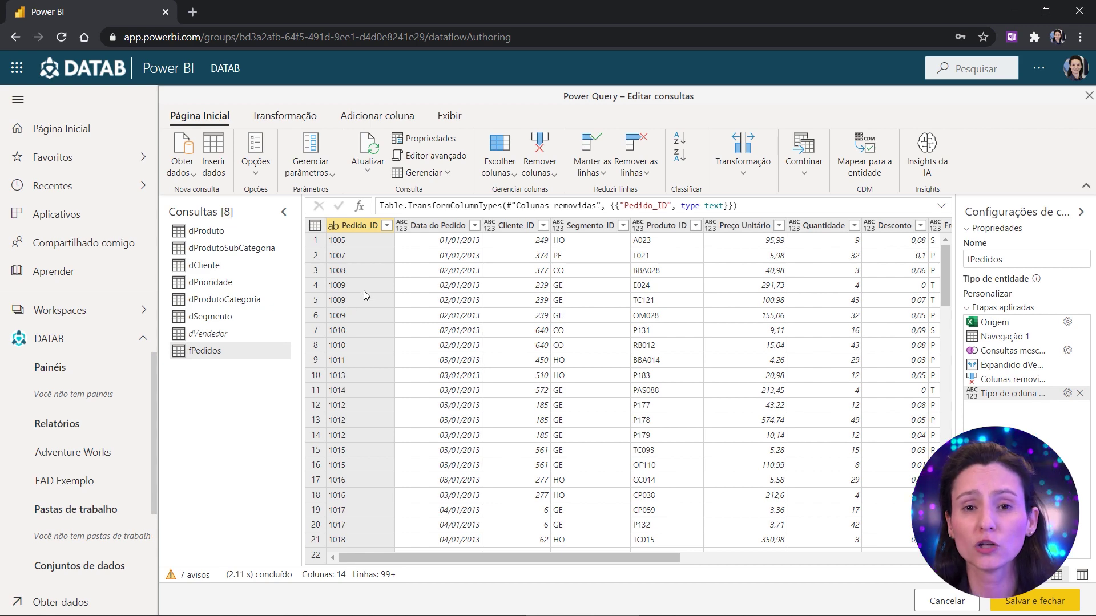
Detect the data types of all fPedidos columns at once and review the remaining query warnings.
{"action": "key", "text": "ctrl+a"}
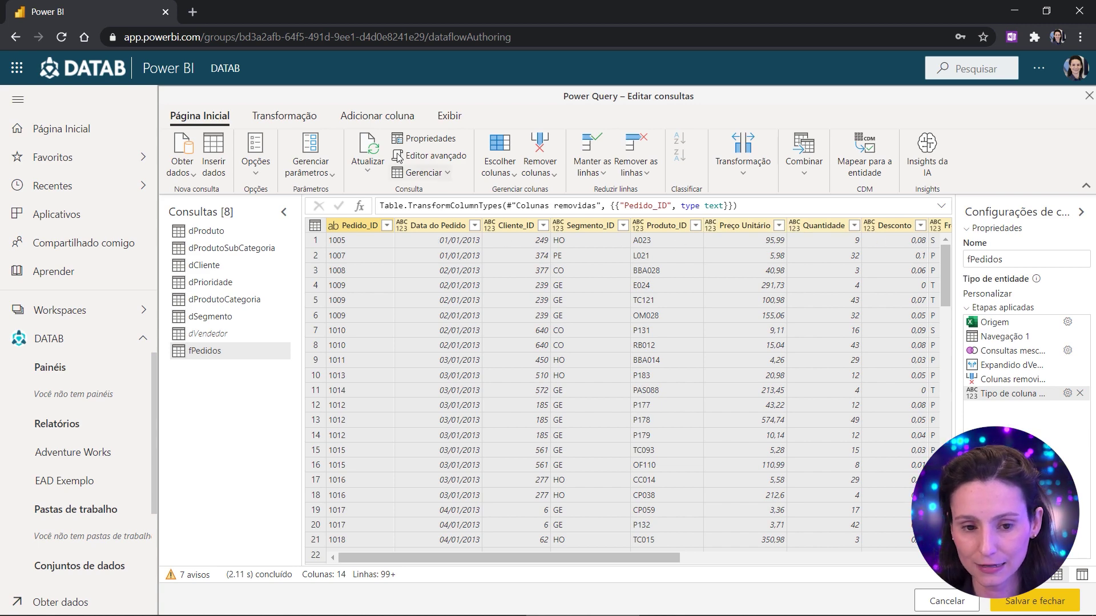
{"action": "left_click", "coordinate": [307, 118]}
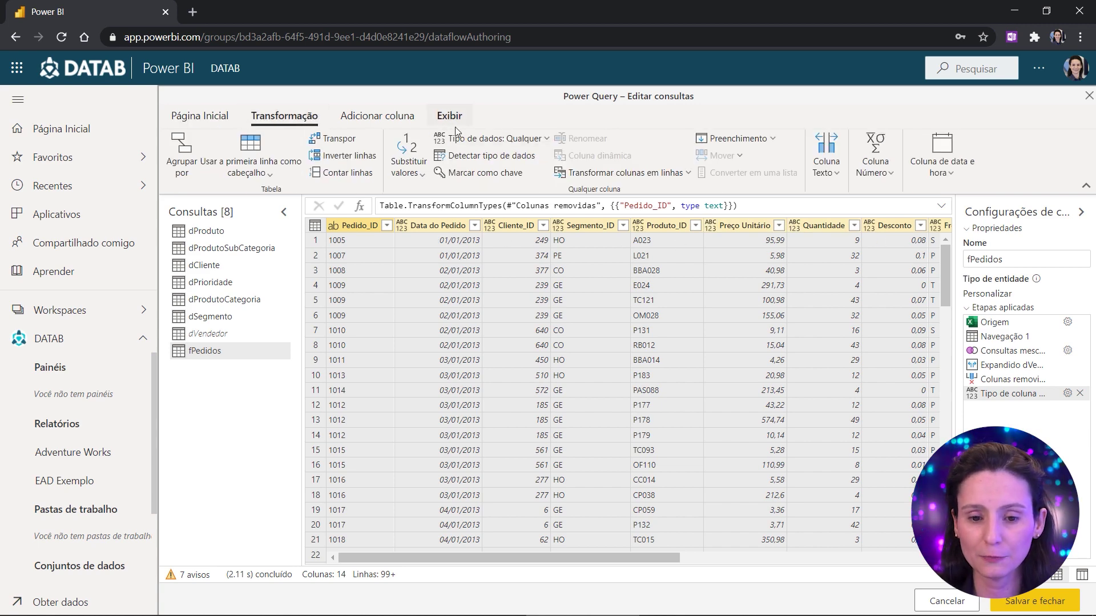
{"action": "left_click", "coordinate": [500, 163]}
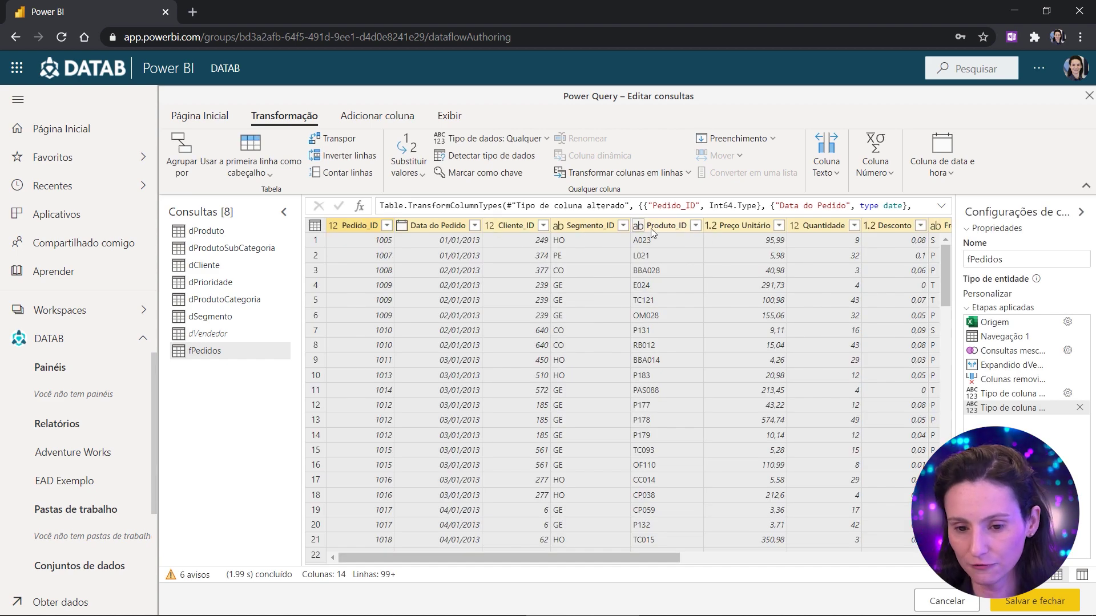
{"action": "left_click_drag", "start_coordinate": [665, 557], "coordinate": [330, 568]}
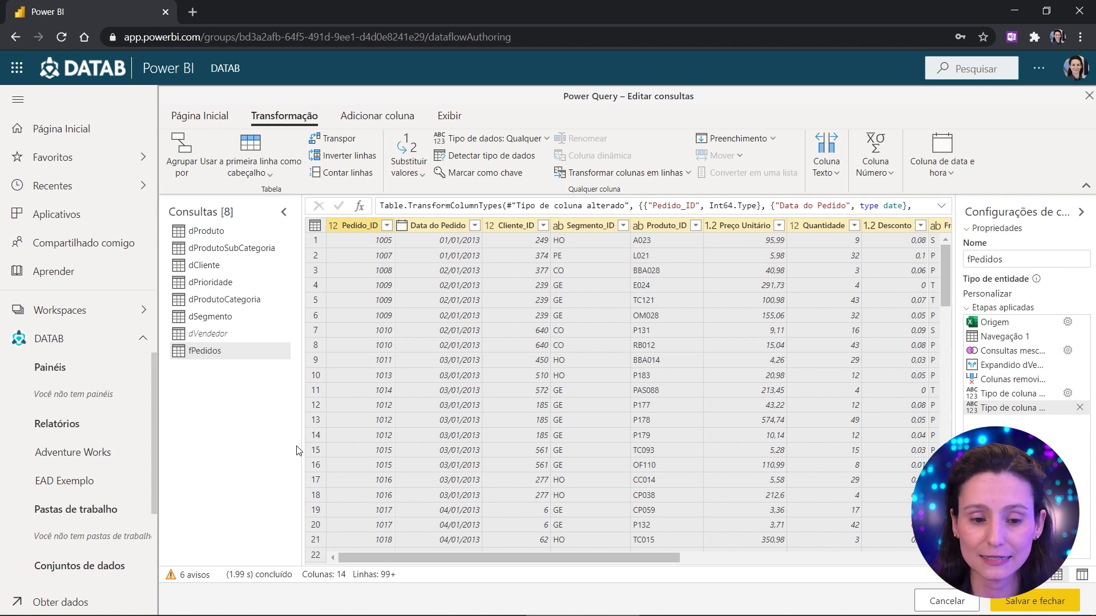
{"action": "left_click", "coordinate": [188, 575]}
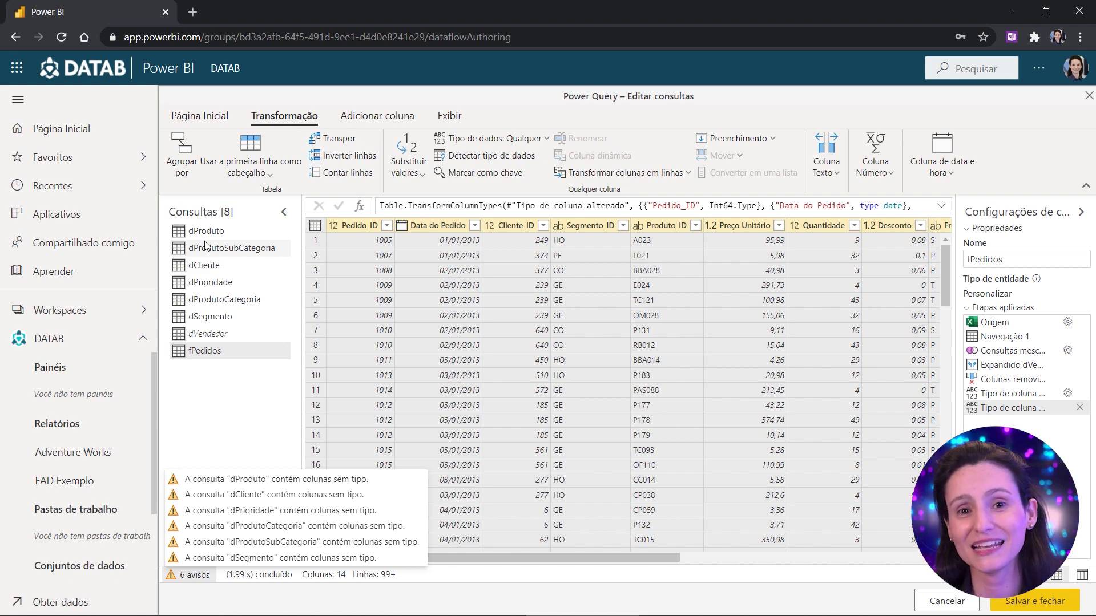
{"action": "left_click", "coordinate": [231, 417]}
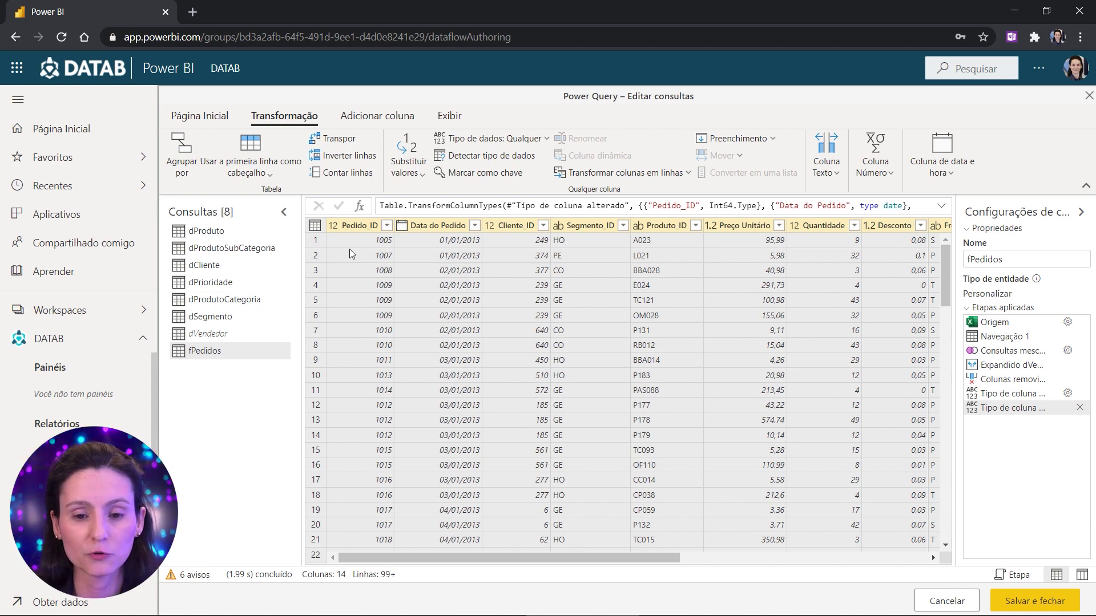
Show the queries in diagram view, expand fPedidos into its steps and check which query its merge step references.
{"action": "left_click", "coordinate": [450, 116]}
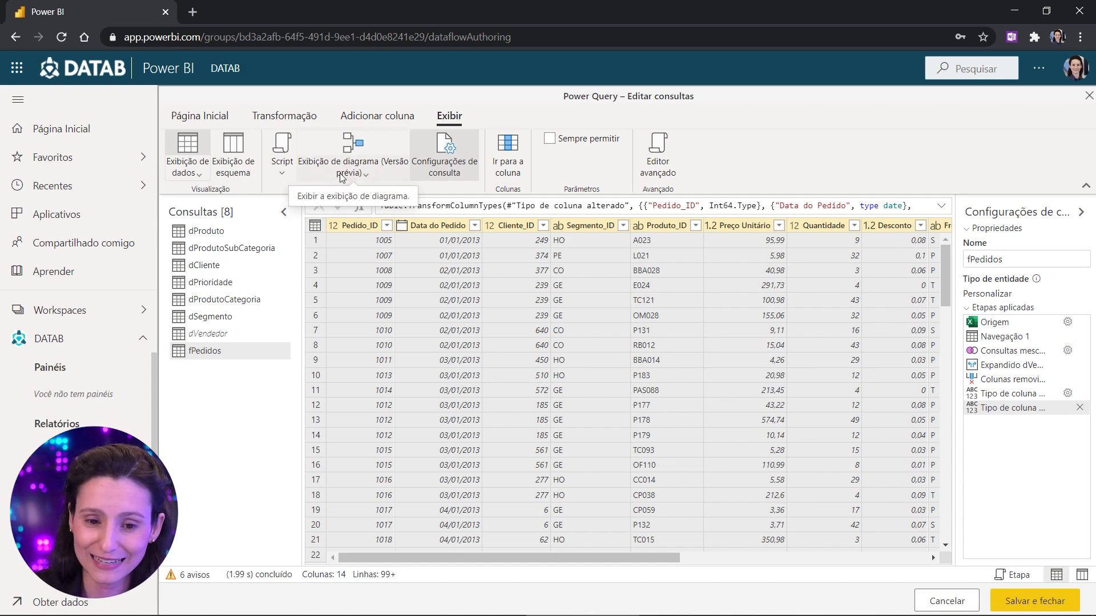
{"action": "left_click", "coordinate": [371, 146]}
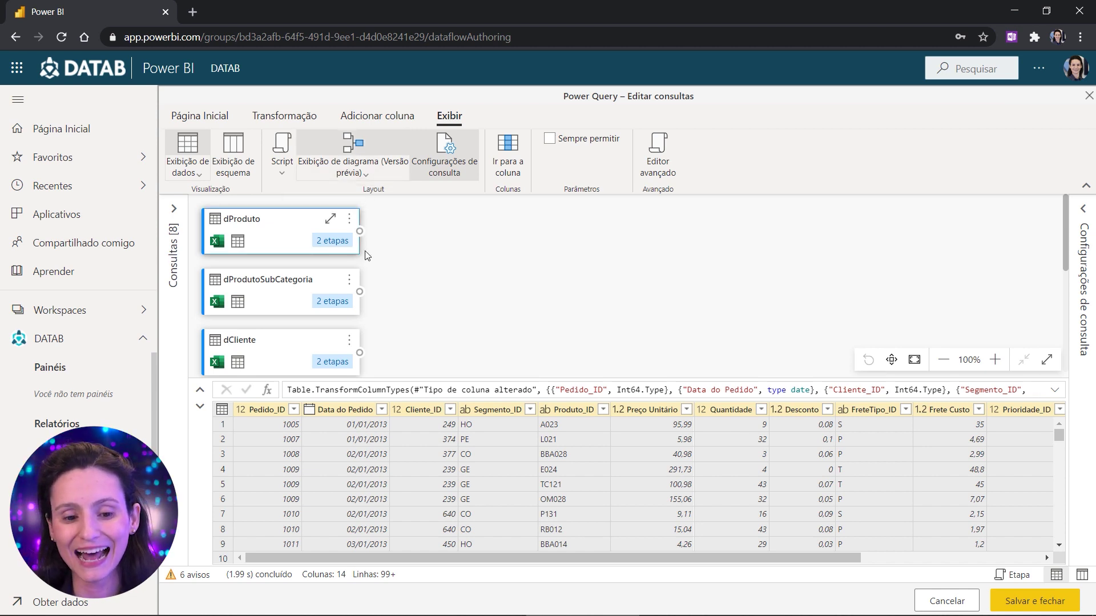
{"action": "left_click_drag", "start_coordinate": [1066, 225], "coordinate": [1063, 336]}
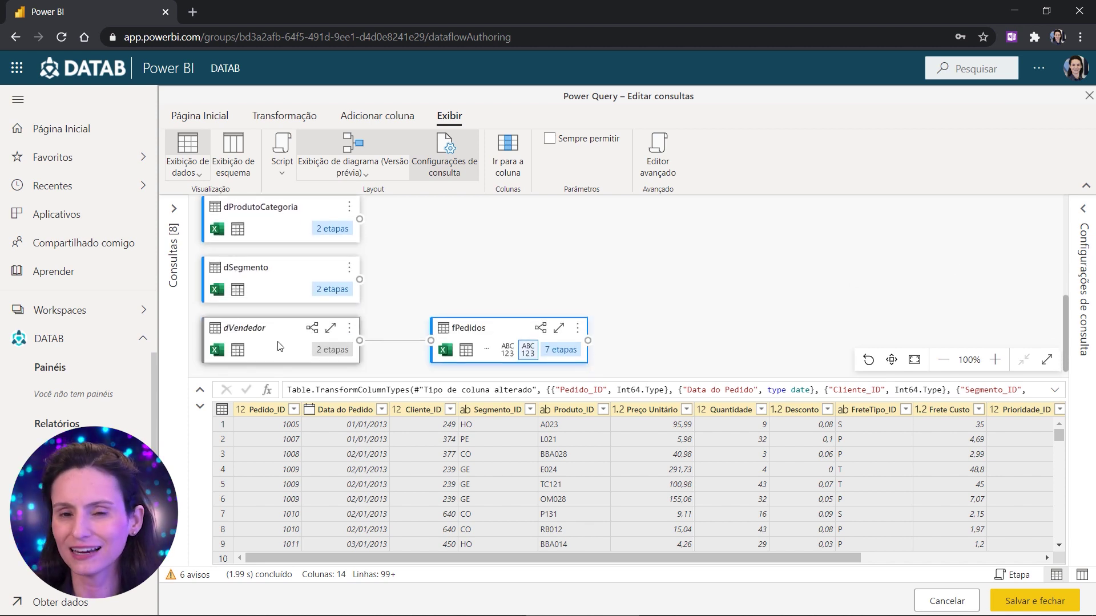
{"action": "left_click", "coordinate": [559, 328]}
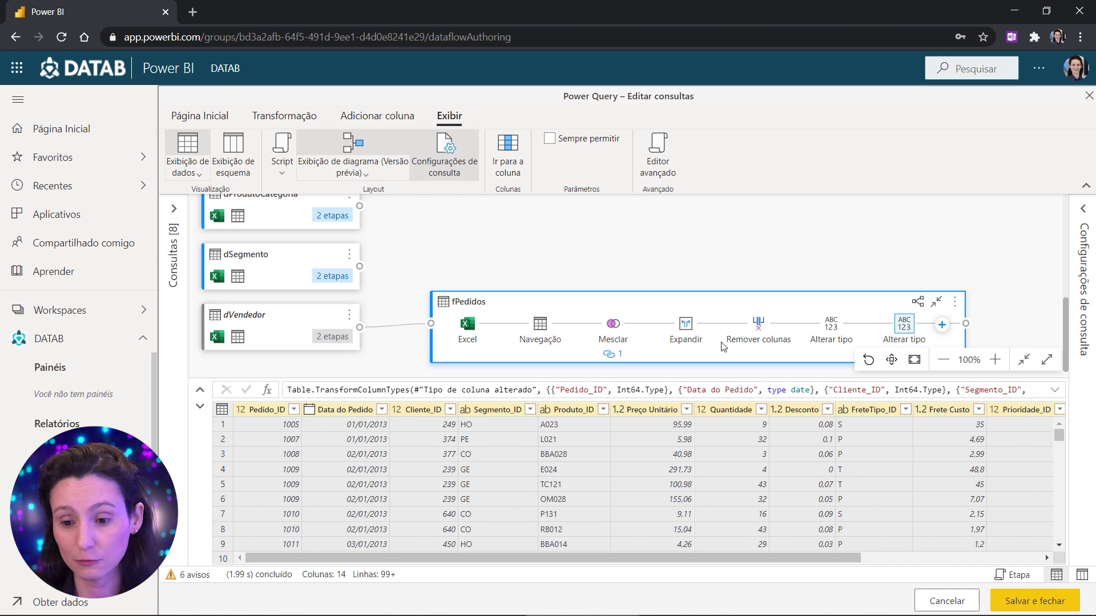
{"action": "left_click", "coordinate": [610, 355]}
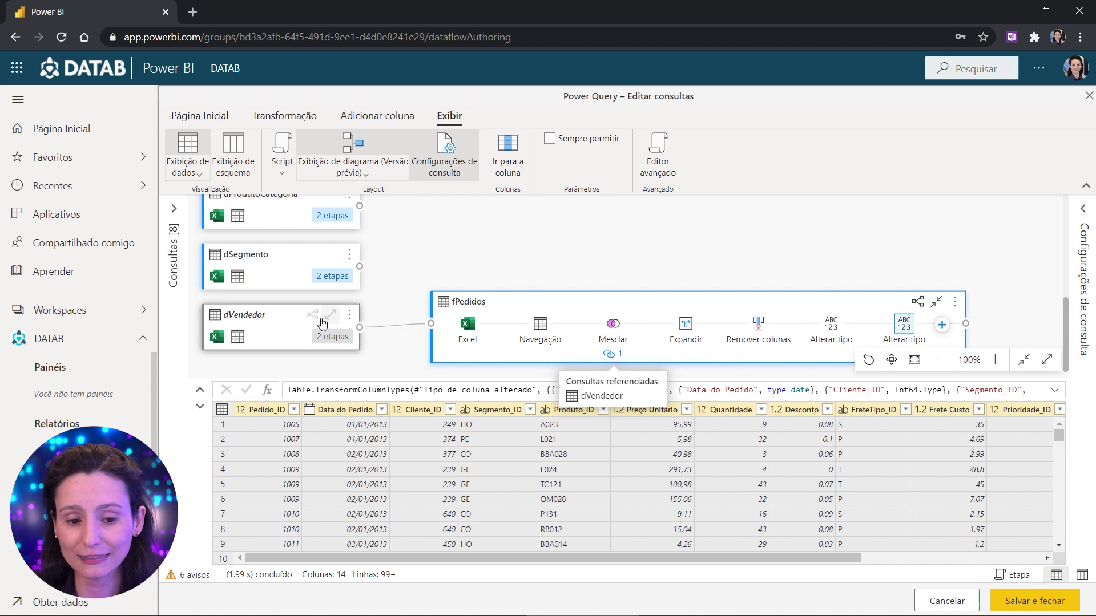
Expand the dVendedor, dSegmento, dPrioridade and dProdutoCategoria queries in the diagram to view their individual steps.
{"action": "left_click", "coordinate": [330, 315]}
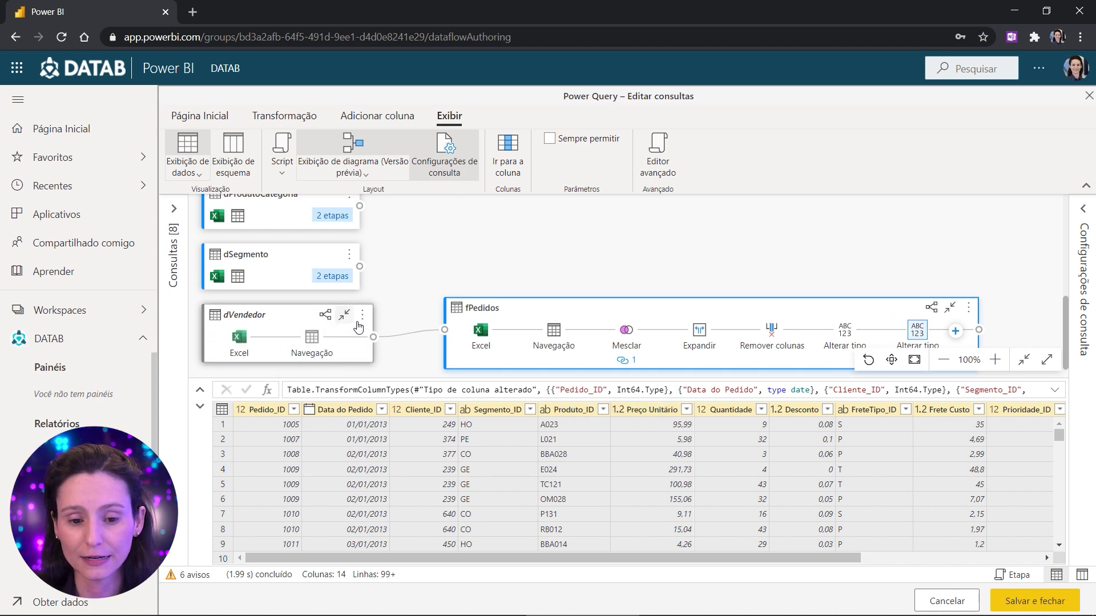
{"action": "left_click", "coordinate": [330, 255]}
{"action": "scroll", "coordinate": [343, 240], "scroll_direction": "up", "scroll_amount": 2}
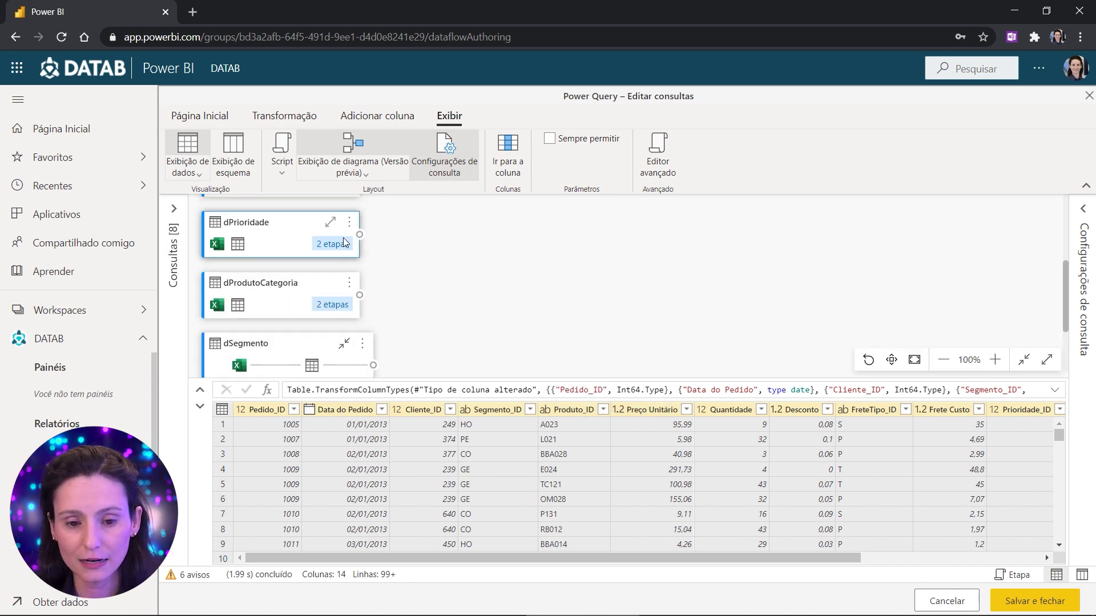
{"action": "left_click", "coordinate": [329, 227]}
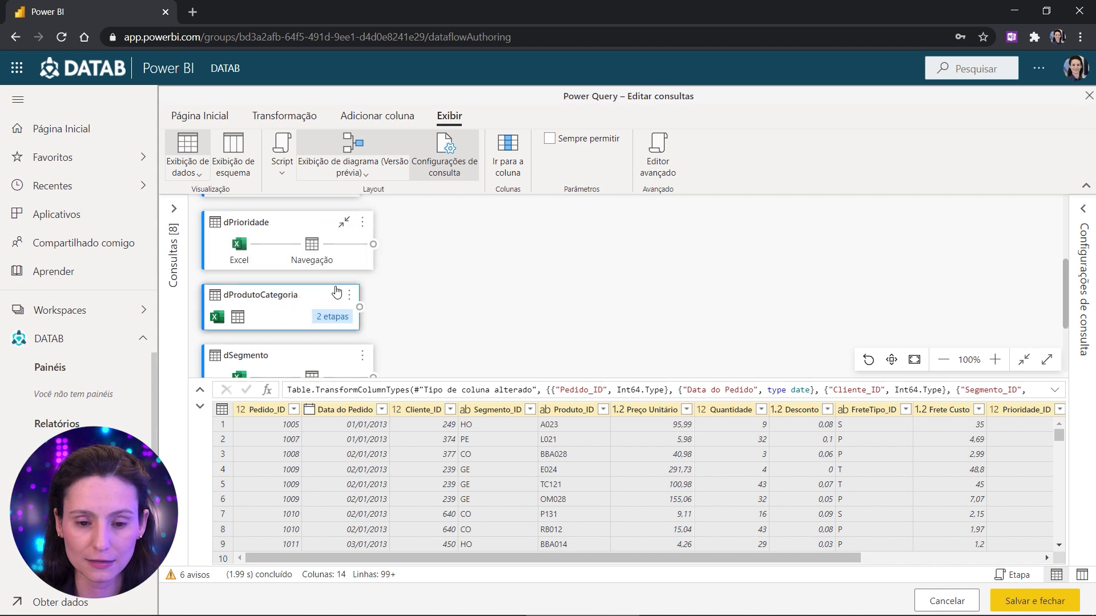
{"action": "left_click", "coordinate": [342, 295]}
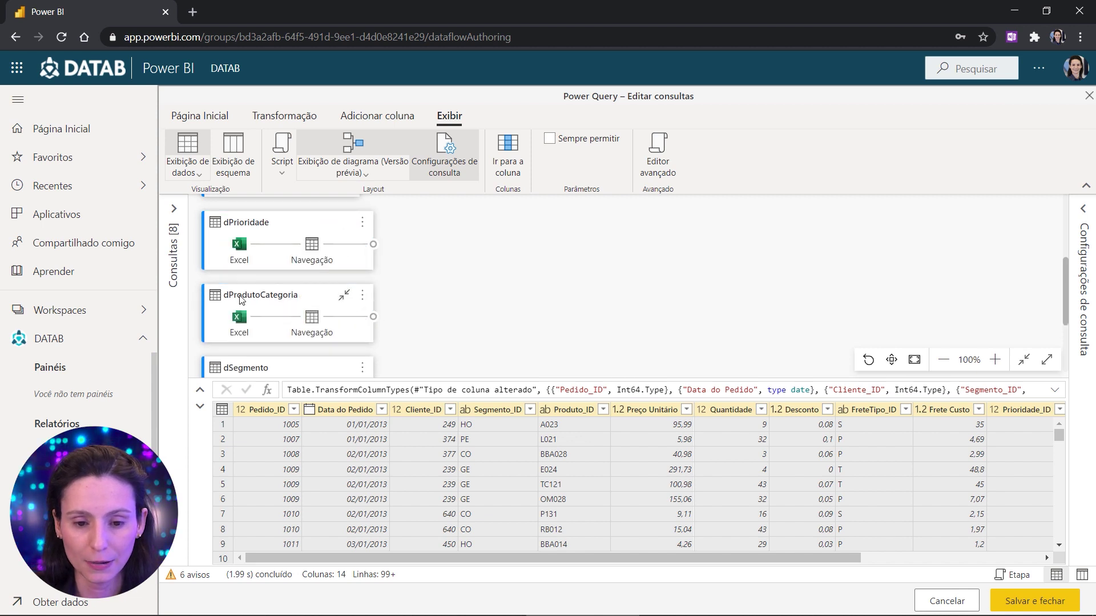
Browse the commands available after dProdutoCategoria's Navegação step, search them for "detec" and leave the list without applying any.
{"action": "left_click", "coordinate": [349, 323]}
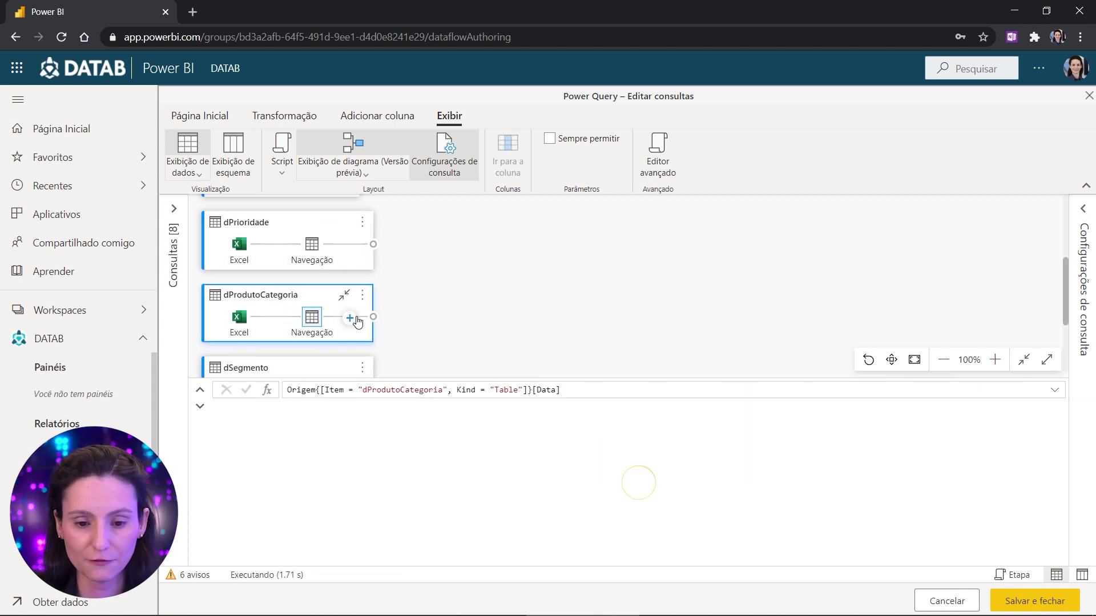
{"action": "left_click", "coordinate": [350, 320]}
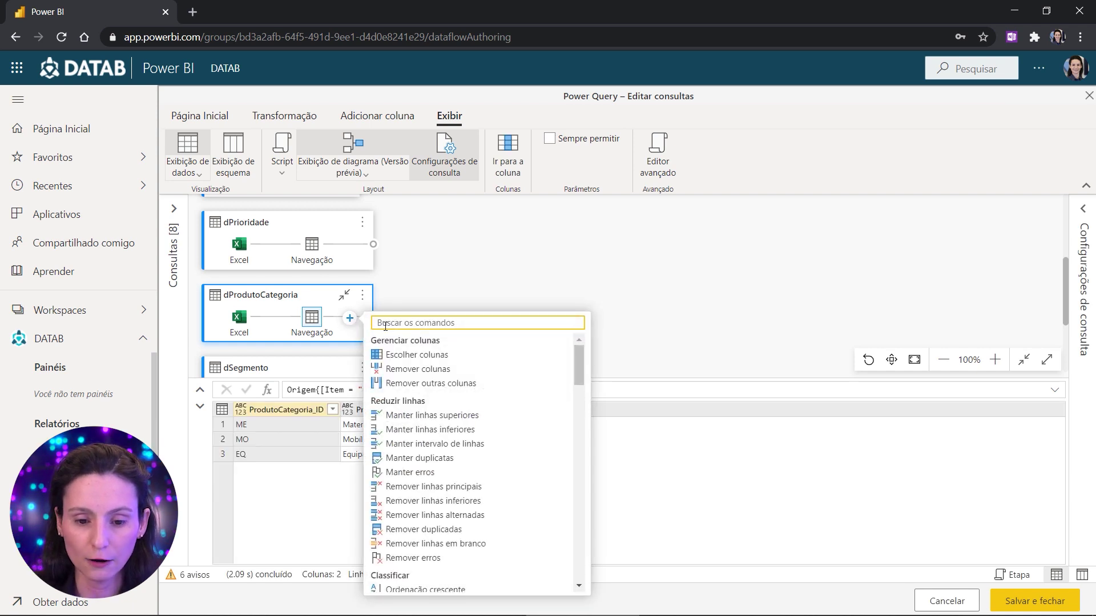
{"action": "scroll", "coordinate": [488, 399], "scroll_direction": "down", "scroll_amount": 1}
{"action": "scroll", "coordinate": [488, 400], "scroll_direction": "down", "scroll_amount": 5}
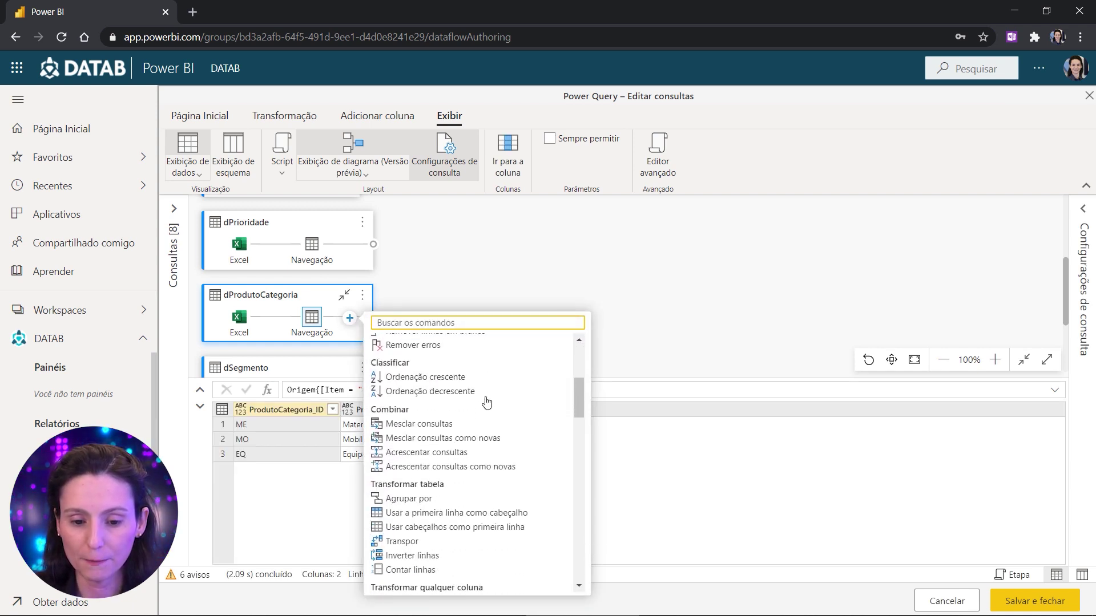
{"action": "scroll", "coordinate": [486, 403], "scroll_direction": "down", "scroll_amount": 3}
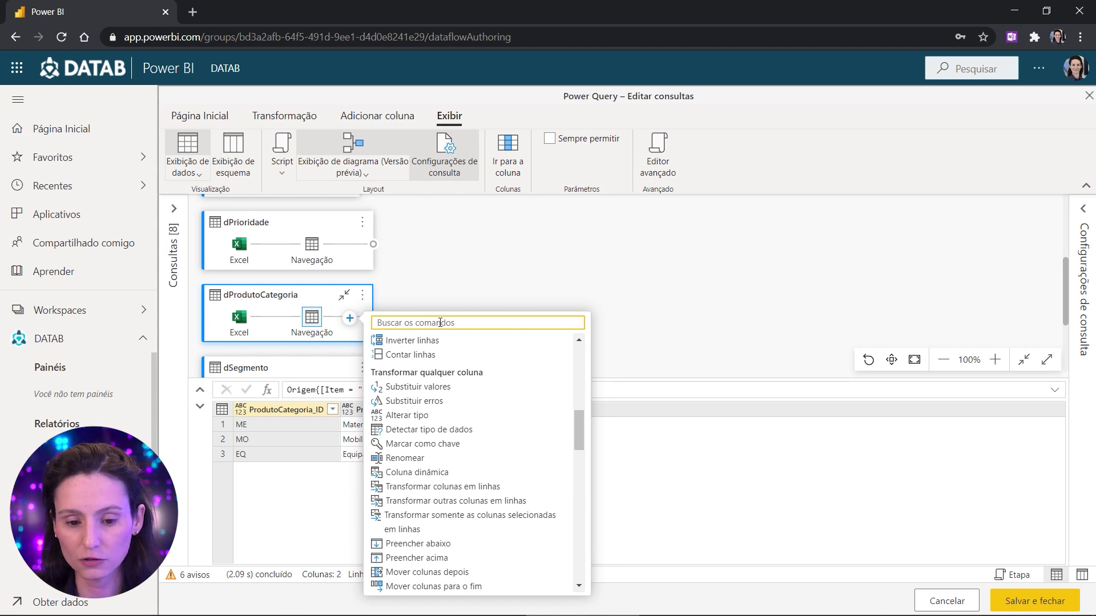
{"action": "type", "text": "detec"}
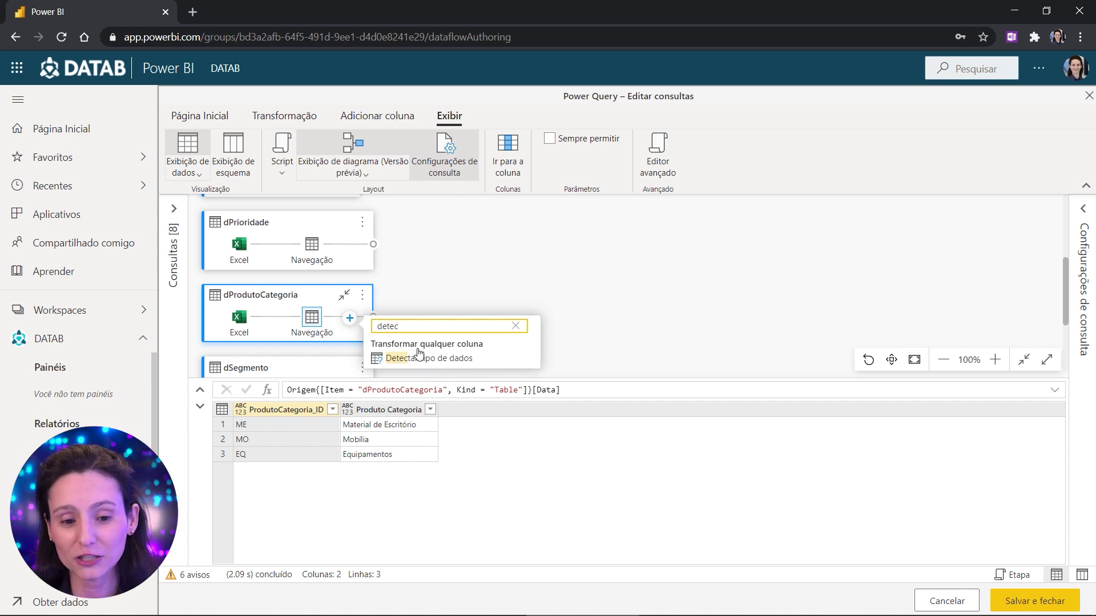
{"action": "left_click", "coordinate": [408, 261]}
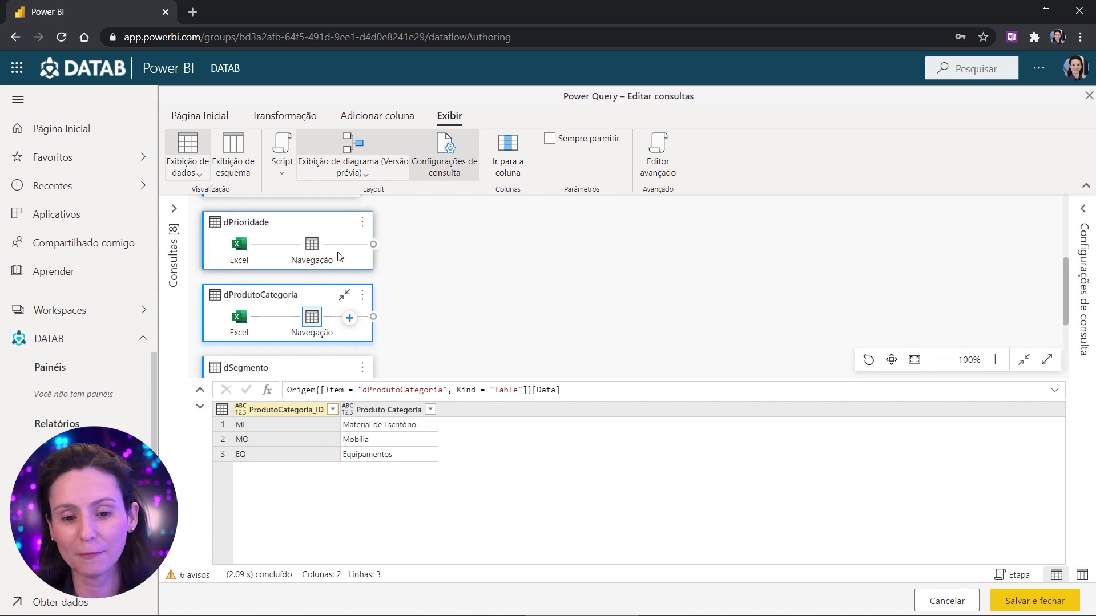
Look over the other queries in the diagram, including the dVendedor link to fPedidos, and close diagram view.
{"action": "left_click", "coordinate": [344, 221]}
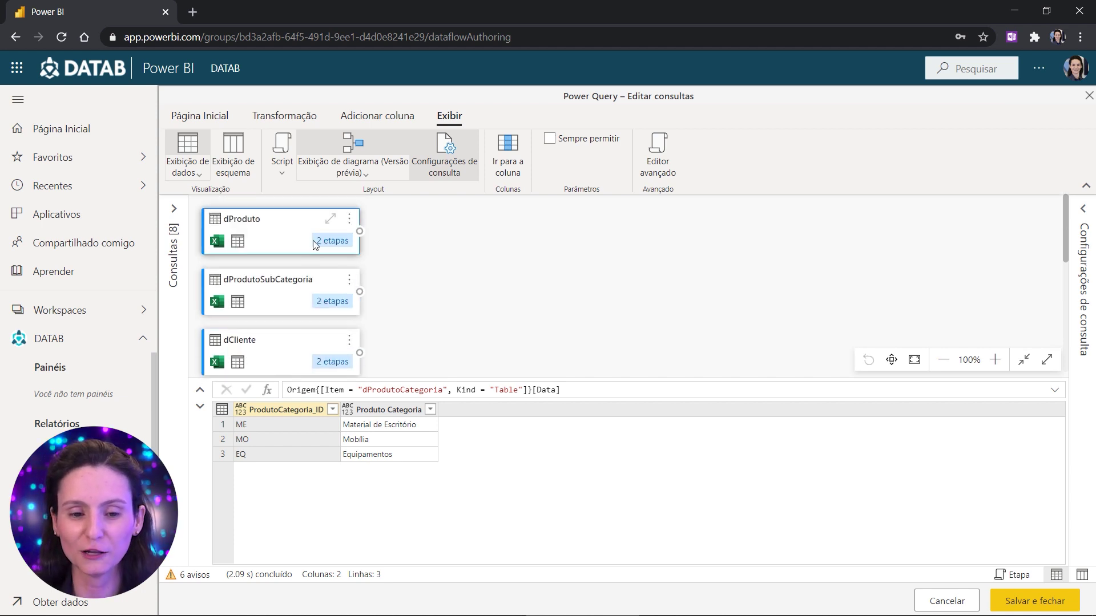
{"action": "left_click", "coordinate": [344, 219]}
{"action": "scroll", "coordinate": [434, 315], "scroll_direction": "down", "scroll_amount": 3}
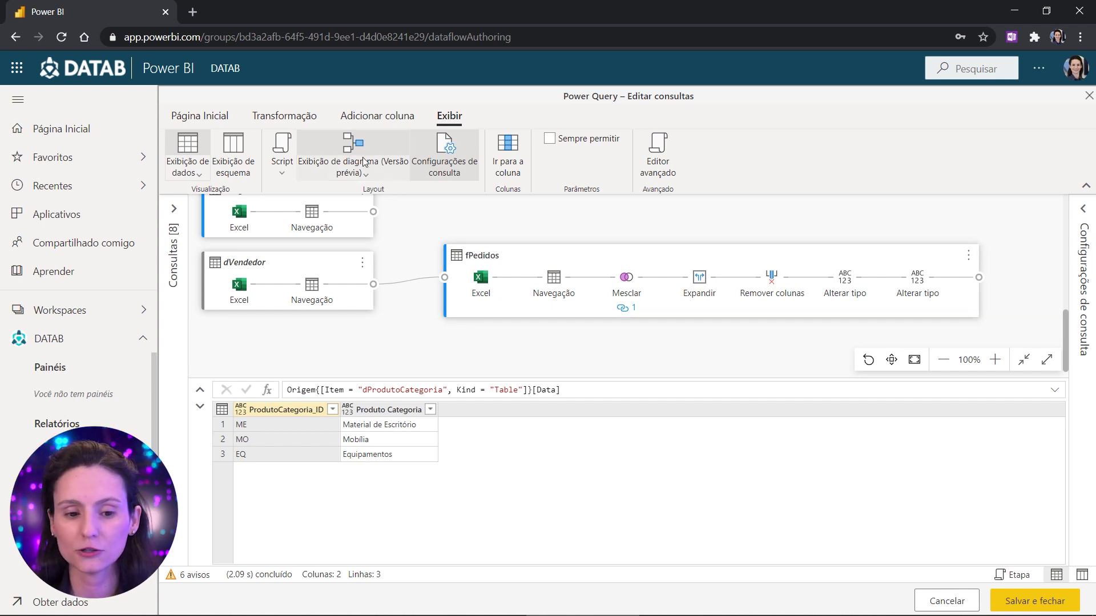
{"action": "left_click", "coordinate": [358, 140]}
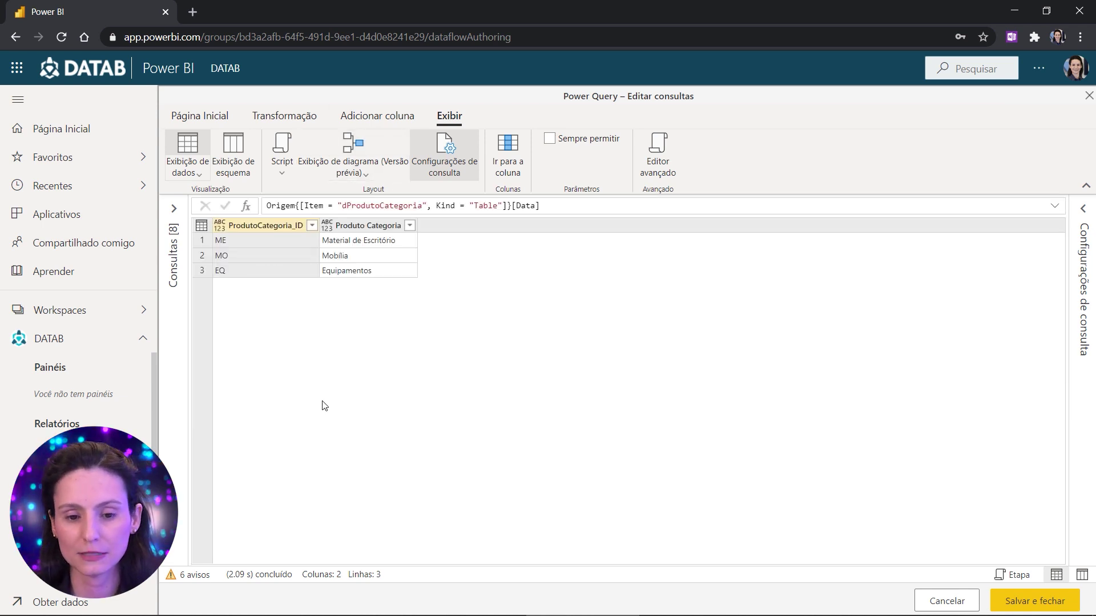
Open the fPedidos query, examine the formula of its last column type step and show its applied steps.
{"action": "left_click", "coordinate": [173, 209]}
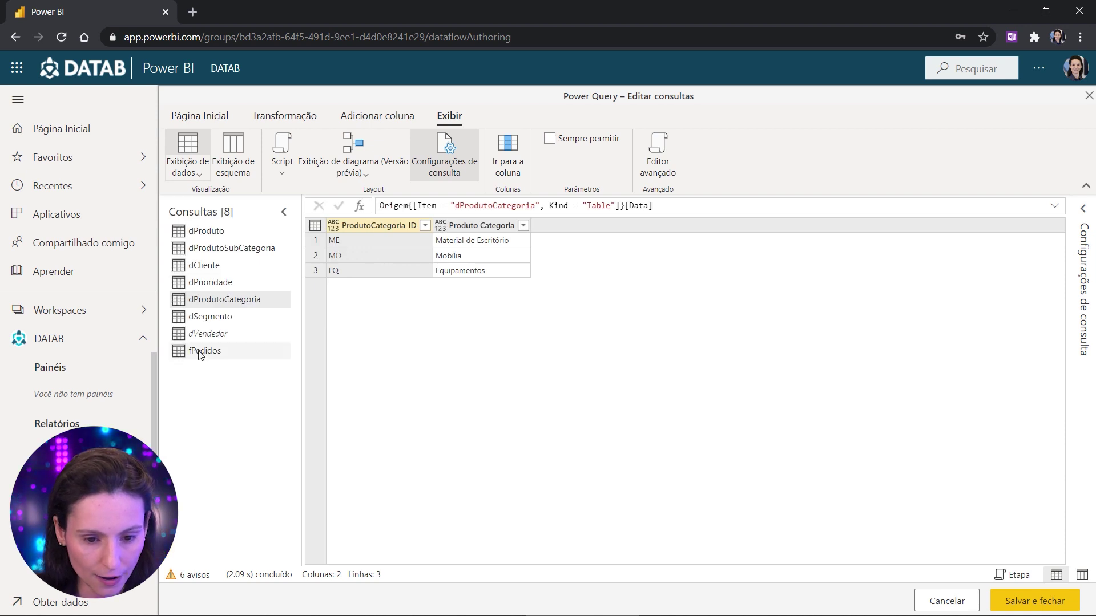
{"action": "left_click", "coordinate": [205, 352]}
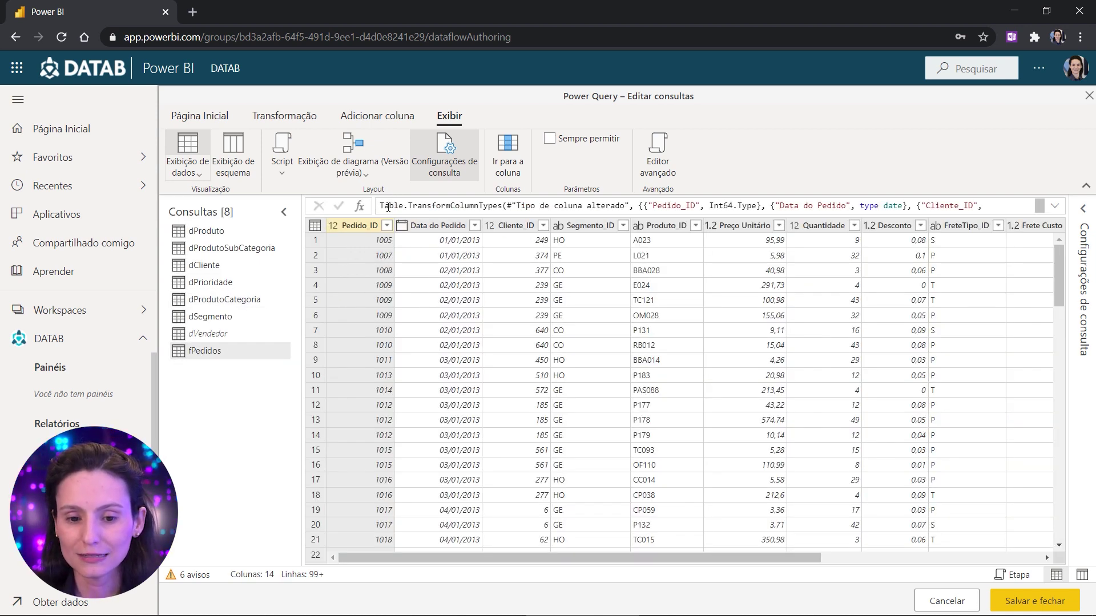
{"action": "left_click_drag", "start_coordinate": [388, 207], "coordinate": [775, 206]}
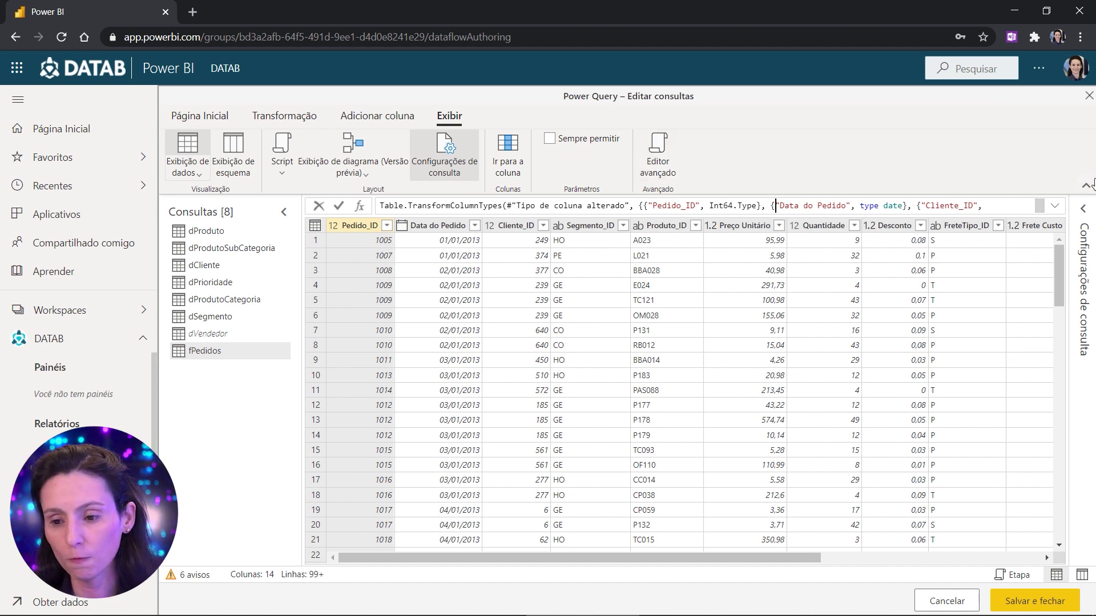
{"action": "left_click", "coordinate": [1083, 210]}
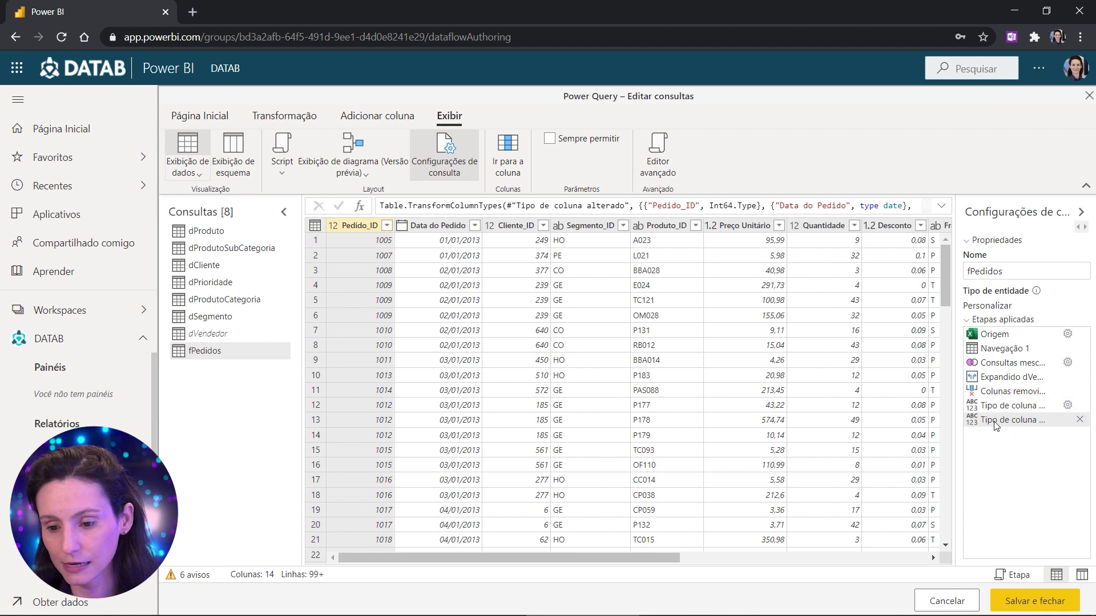
Switch the script display to Script de consulta, enlarge the script area and examine fPedidos' code from let to in.
{"action": "left_click", "coordinate": [282, 171]}
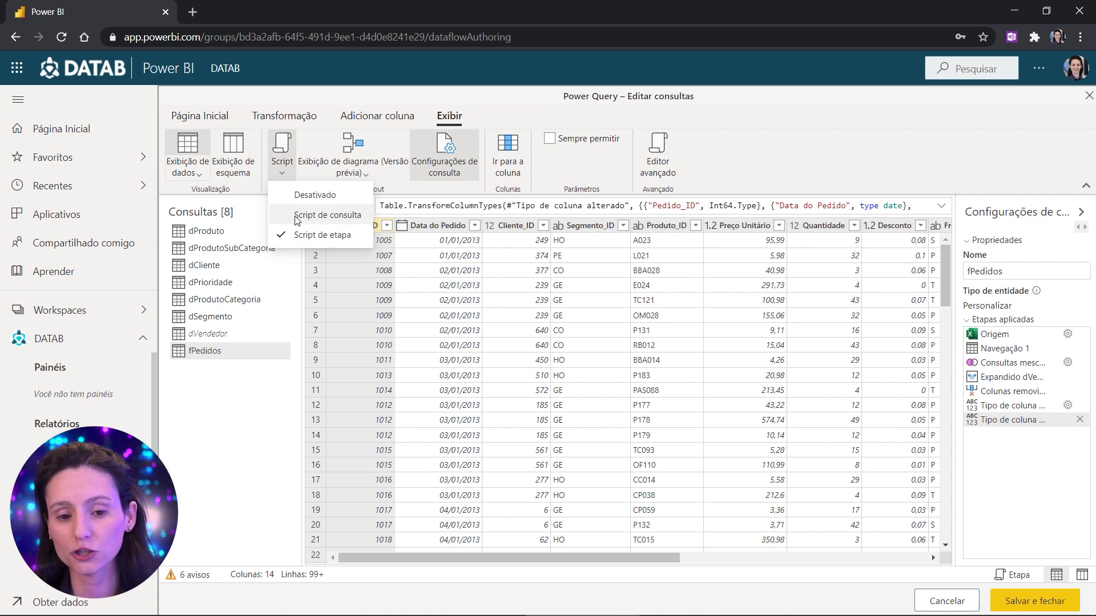
{"action": "left_click", "coordinate": [323, 220]}
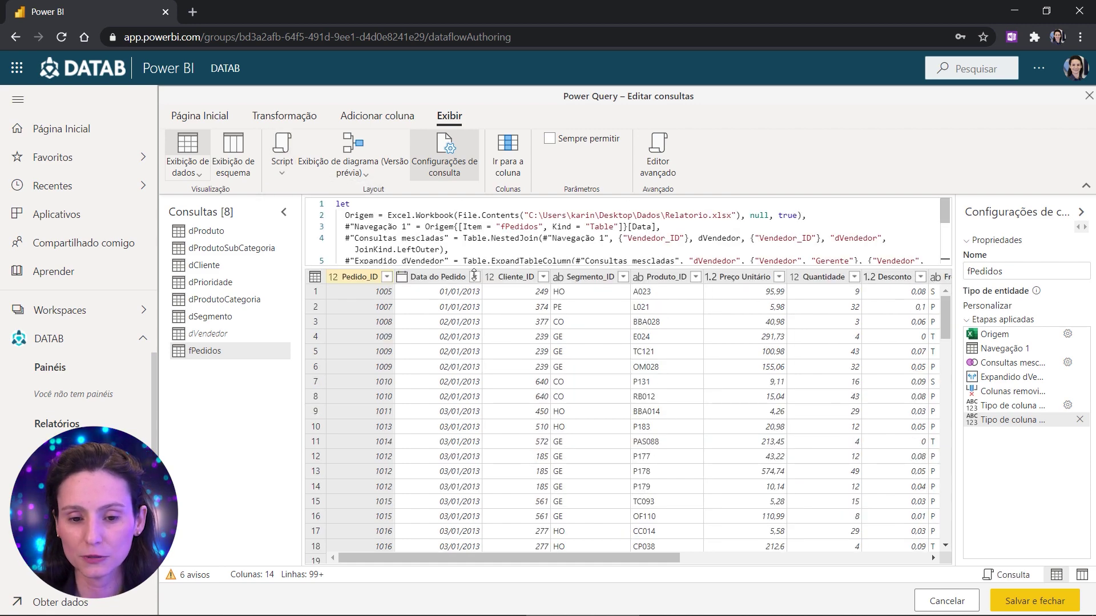
{"action": "left_click_drag", "start_coordinate": [844, 268], "coordinate": [857, 395]}
{"action": "double_click", "coordinate": [345, 203]}
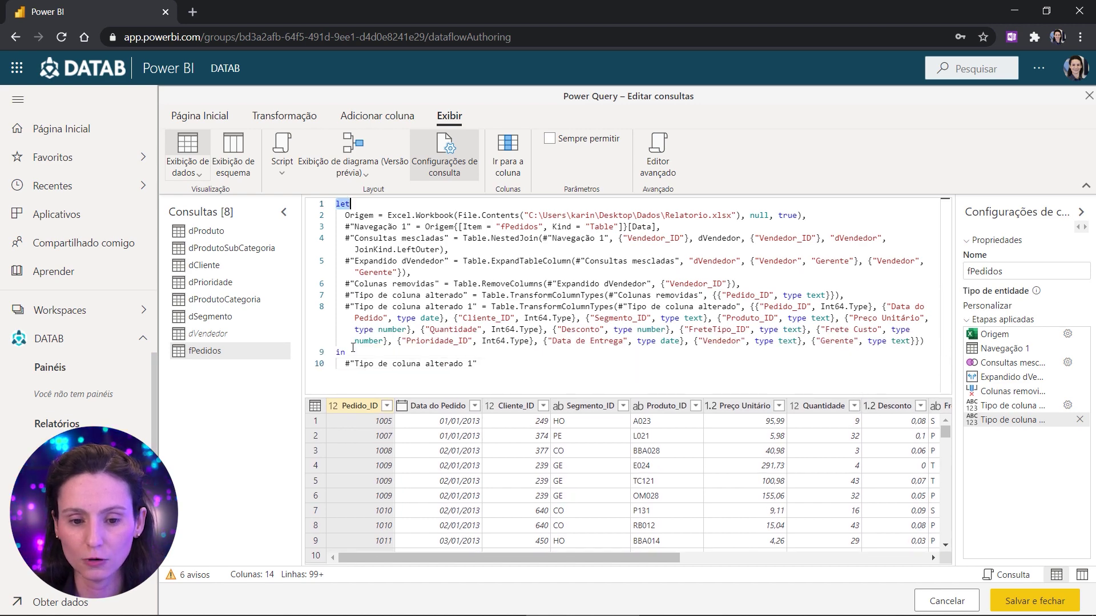
{"action": "double_click", "coordinate": [344, 353]}
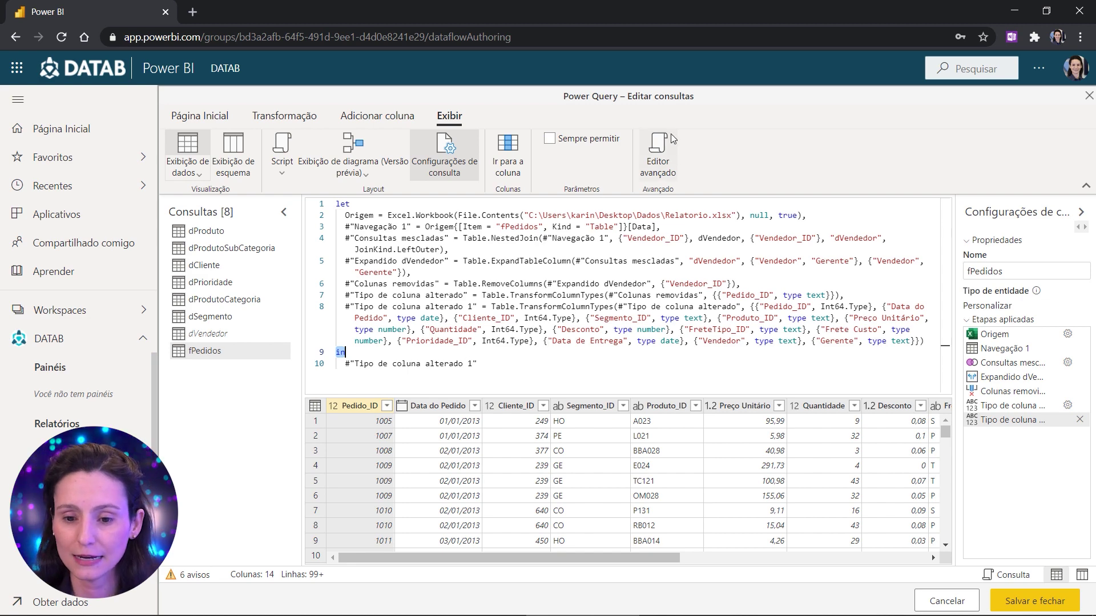
View the complete fPedidos code in the advanced editor and close it without changes.
{"action": "left_click", "coordinate": [656, 151]}
{"action": "left_click_drag", "start_coordinate": [399, 303], "coordinate": [298, 169]}
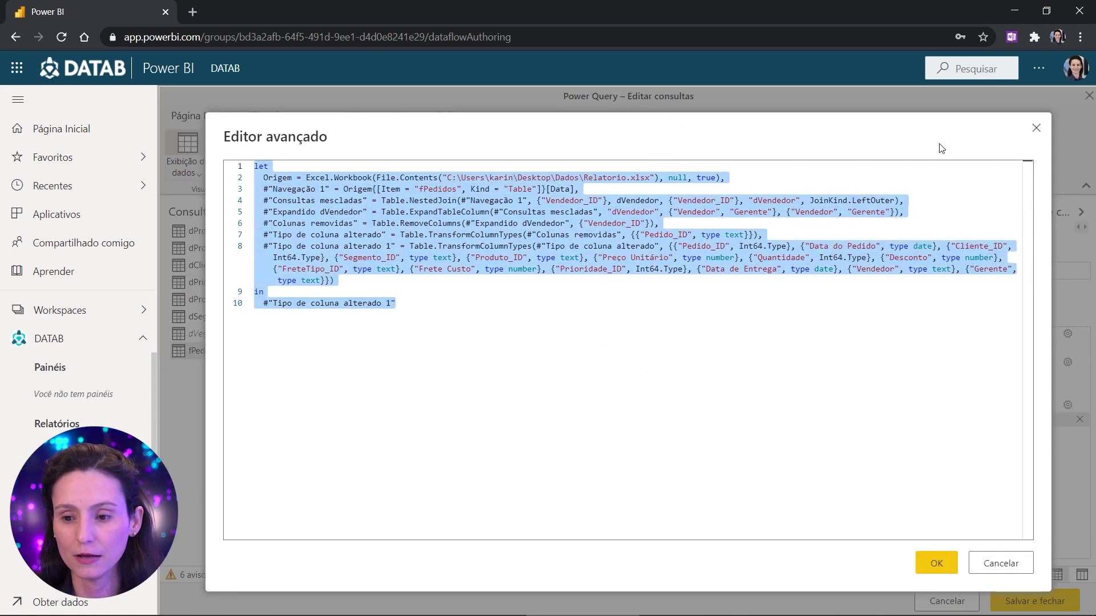
{"action": "left_click", "coordinate": [1036, 127]}
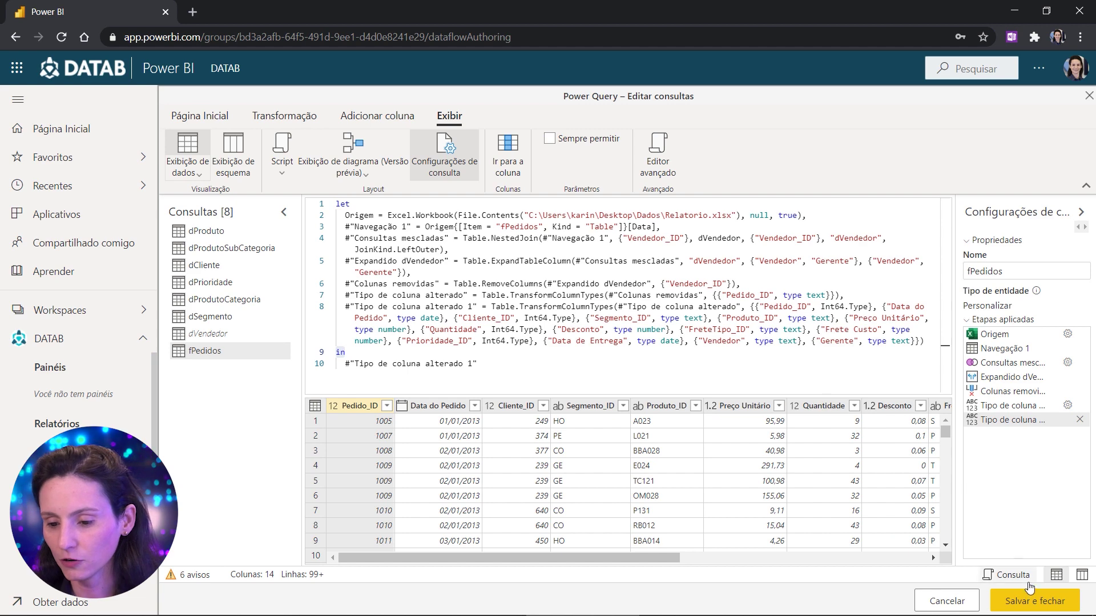
Save and close the query edits, save the dataflow as "Relatório de Pedidos" and close it to return to the workspace.
{"action": "left_click", "coordinate": [1034, 601]}
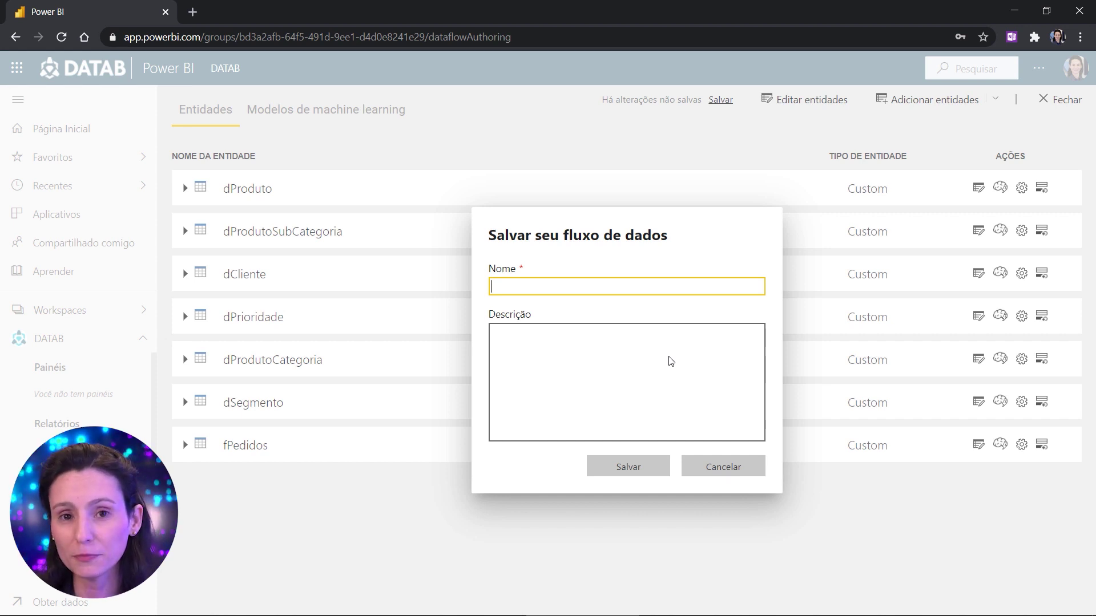
{"action": "type", "text": "Re"}
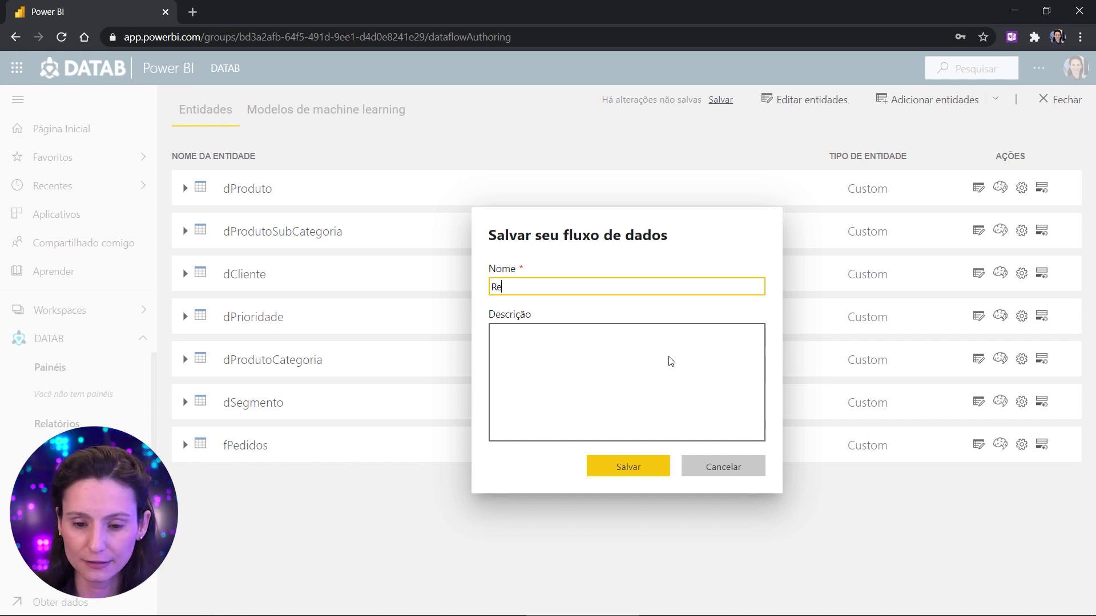
{"action": "type", "text": "latório de Pedidos"}
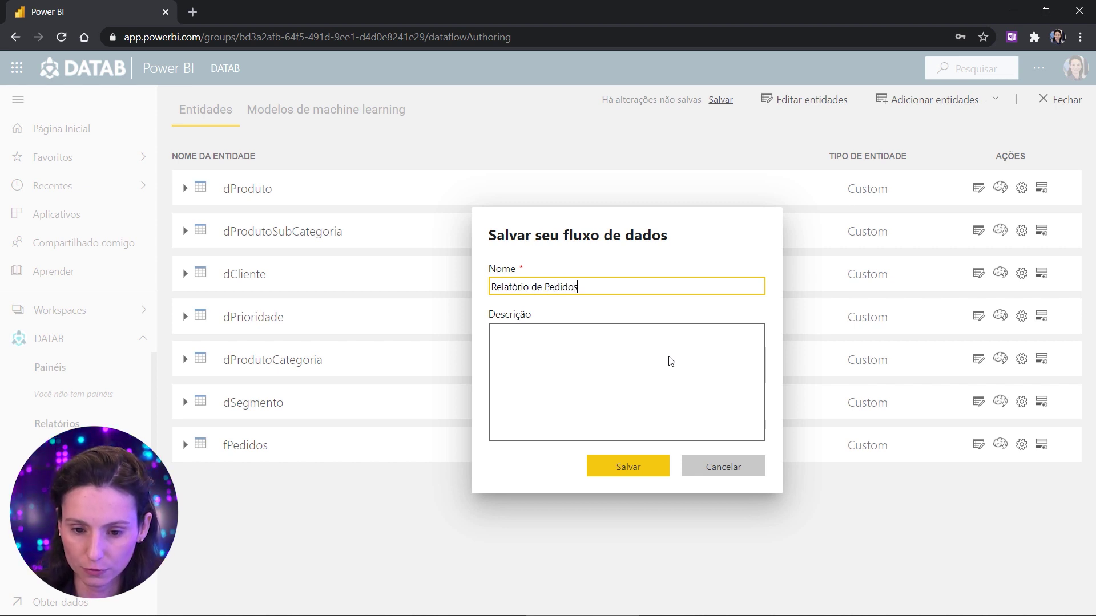
{"action": "left_click", "coordinate": [637, 468]}
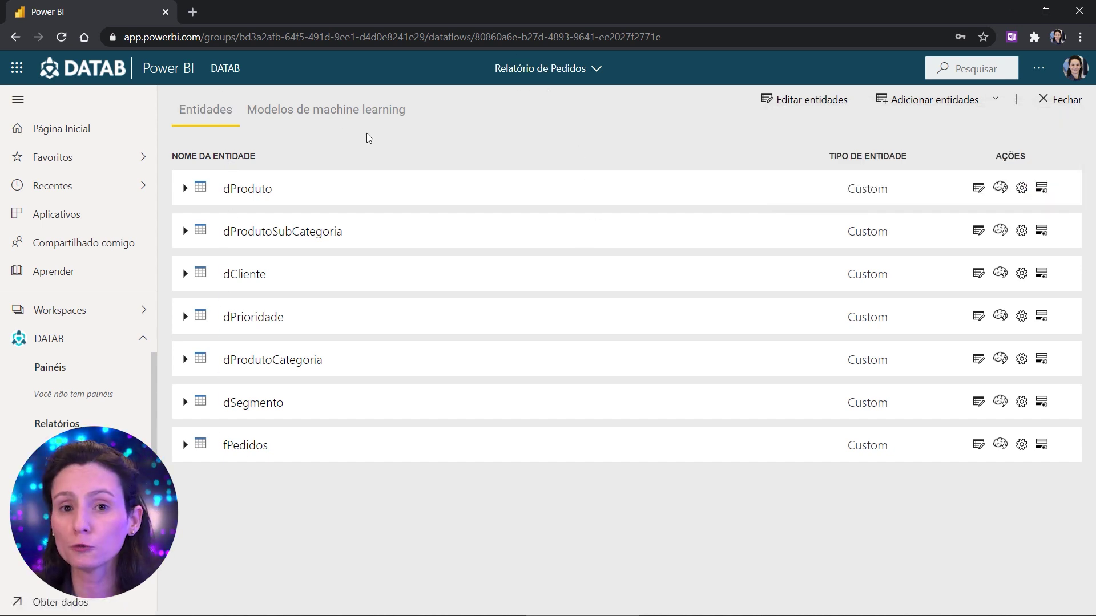
{"action": "left_click", "coordinate": [1062, 102]}
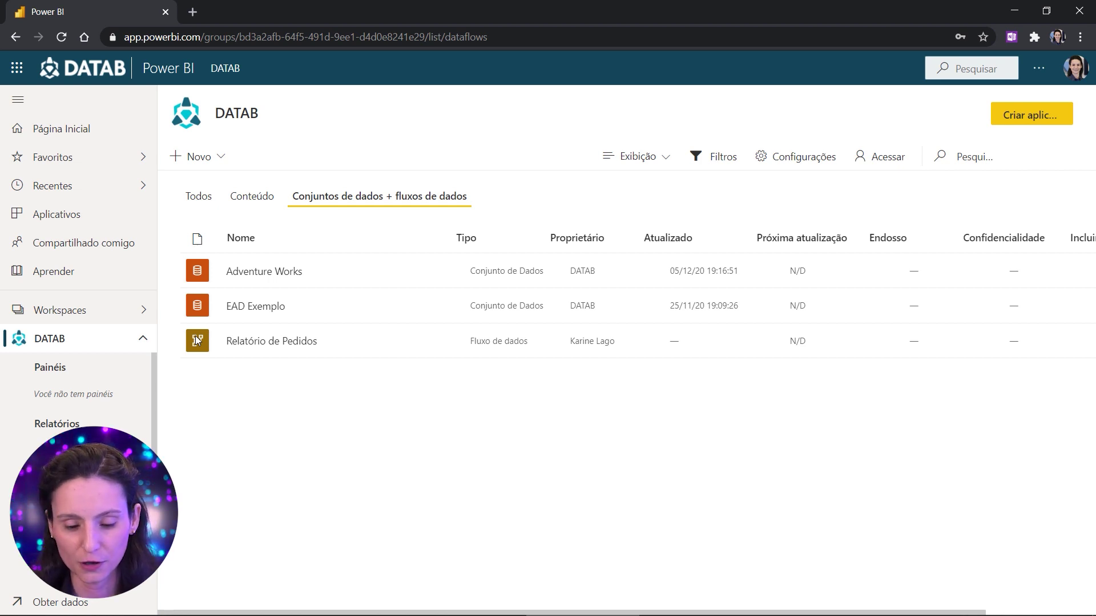
Switch to Power BI Desktop and connect to the Power BI dataflows source, signing in with the existing organizational account.
{"action": "key", "text": "alt+Tab"}
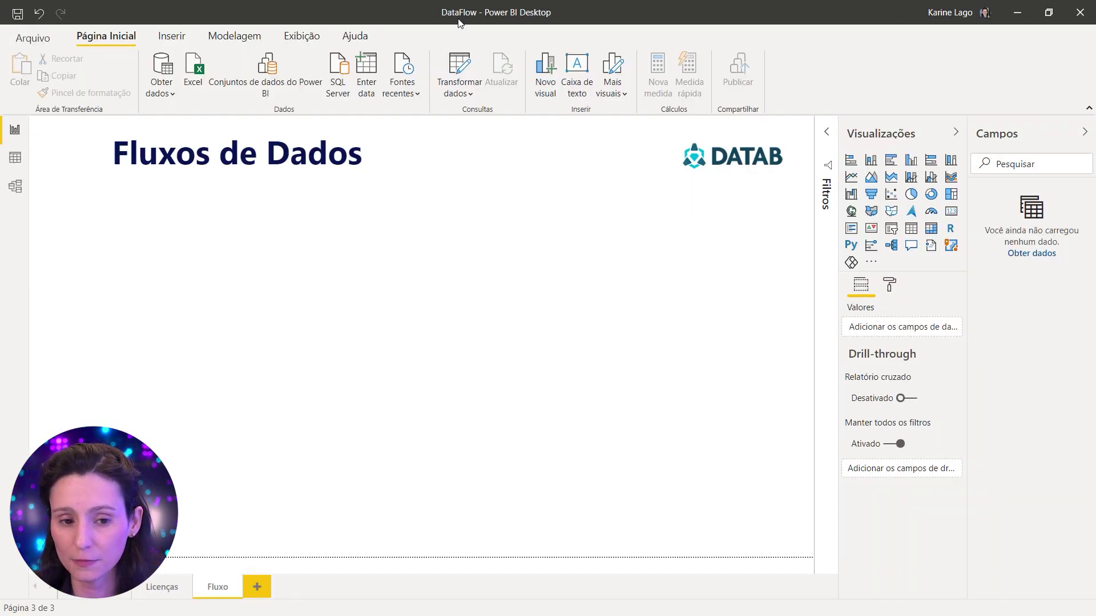
{"action": "left_click", "coordinate": [162, 91]}
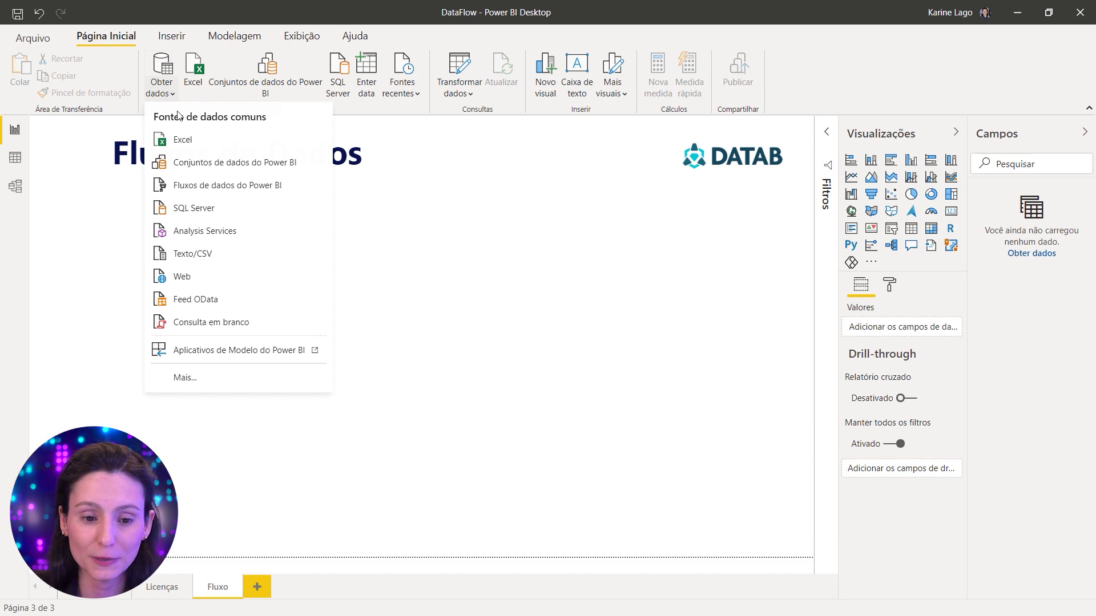
{"action": "left_click", "coordinate": [198, 192]}
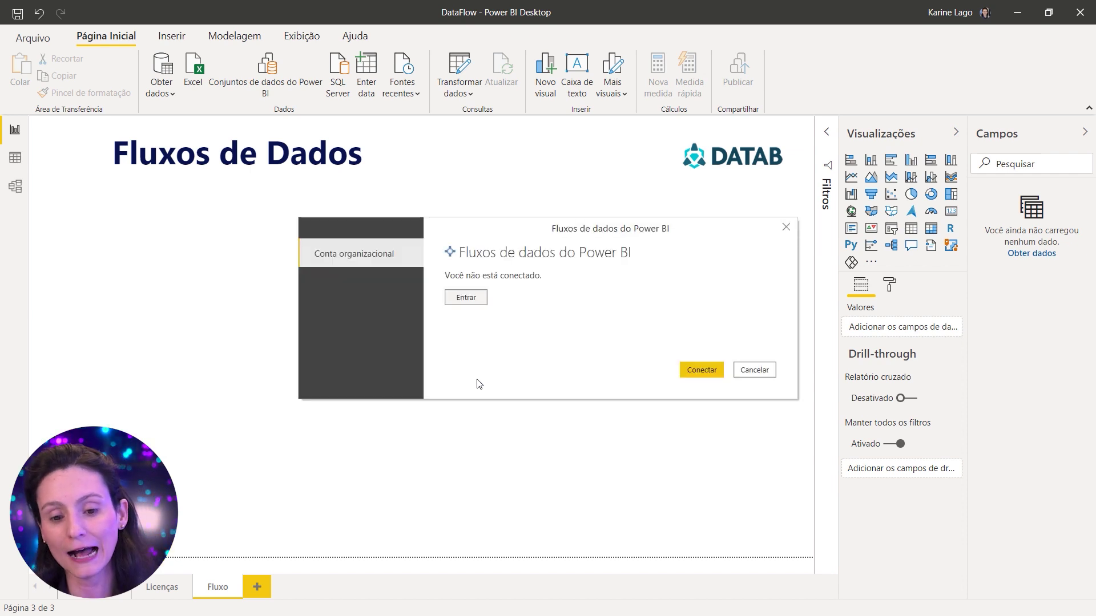
{"action": "left_click", "coordinate": [473, 301]}
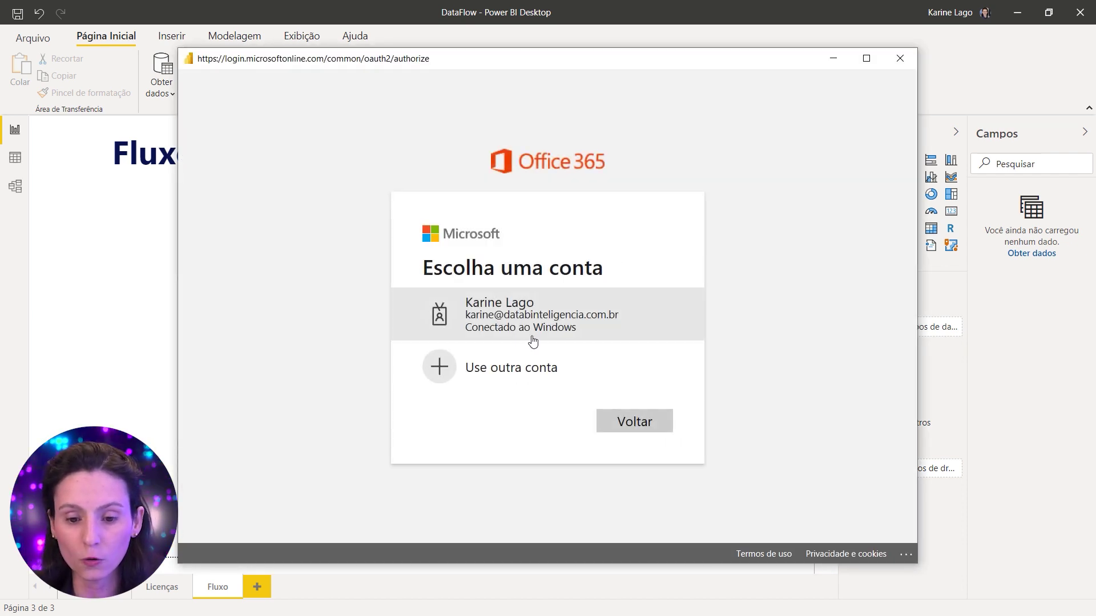
{"action": "left_click", "coordinate": [545, 331]}
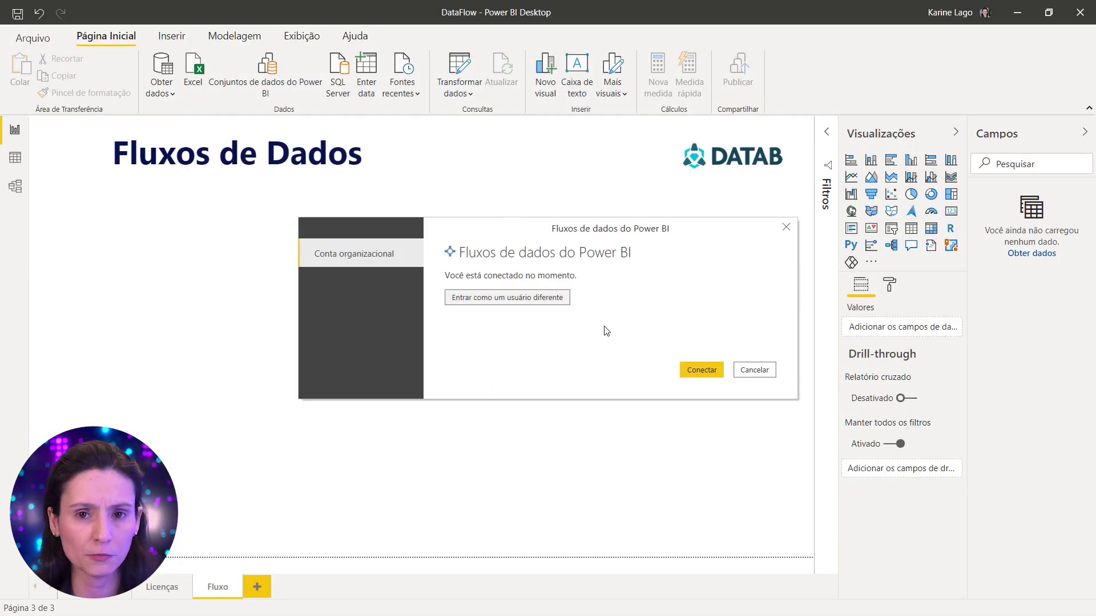
{"action": "left_click", "coordinate": [702, 371]}
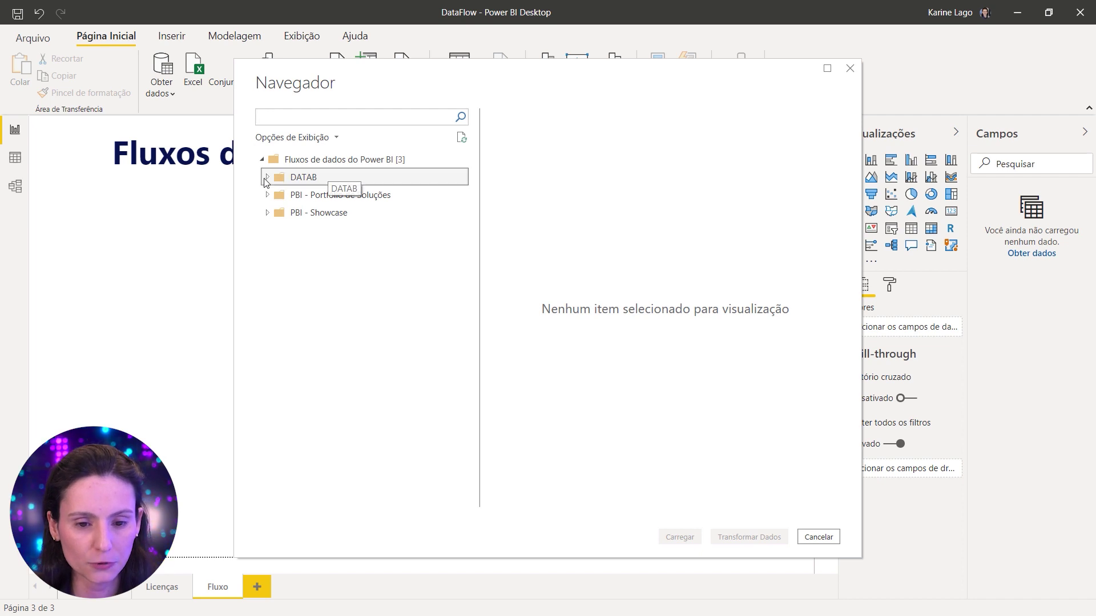
Expand Relatório de Pedidos under the DATAB workspace, preview dCliente and fPedidos, and cancel without loading any table.
{"action": "left_click", "coordinate": [266, 178]}
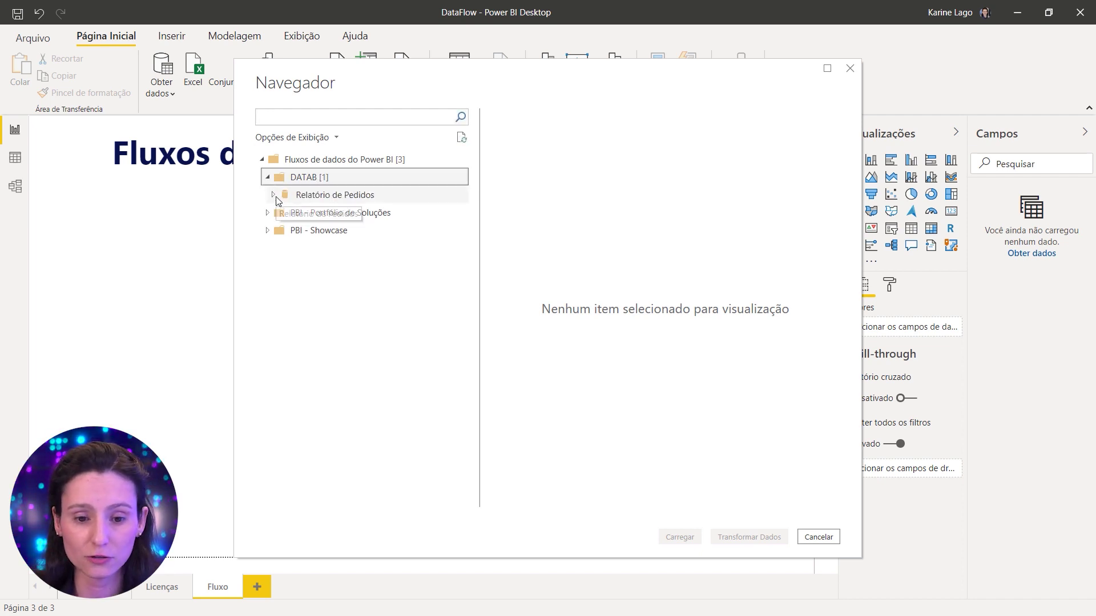
{"action": "left_click", "coordinate": [273, 195]}
{"action": "left_click", "coordinate": [334, 216]}
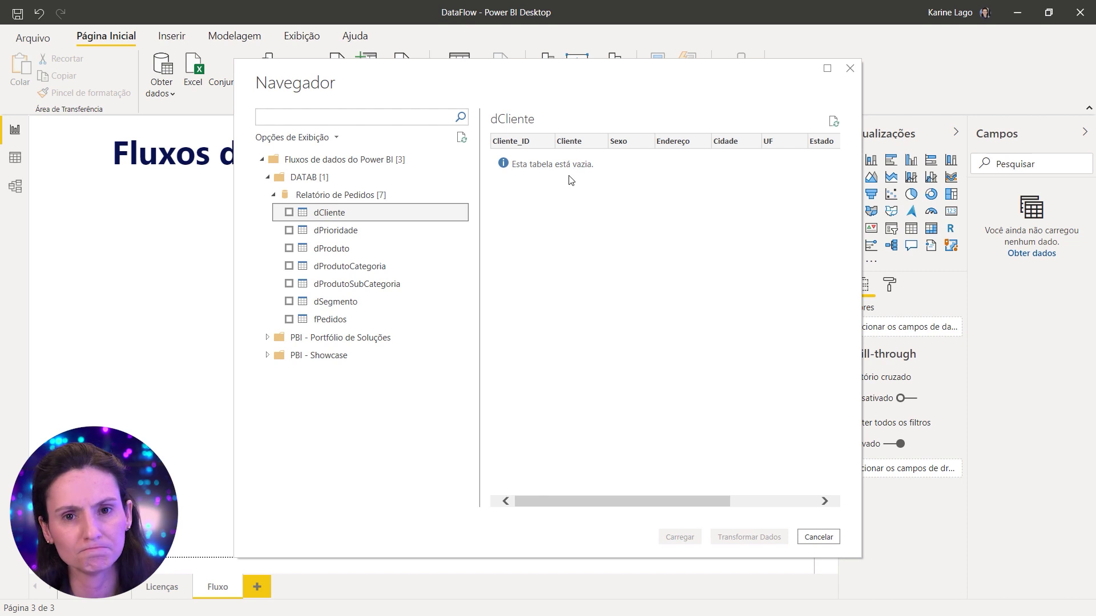
{"action": "left_click", "coordinate": [355, 322]}
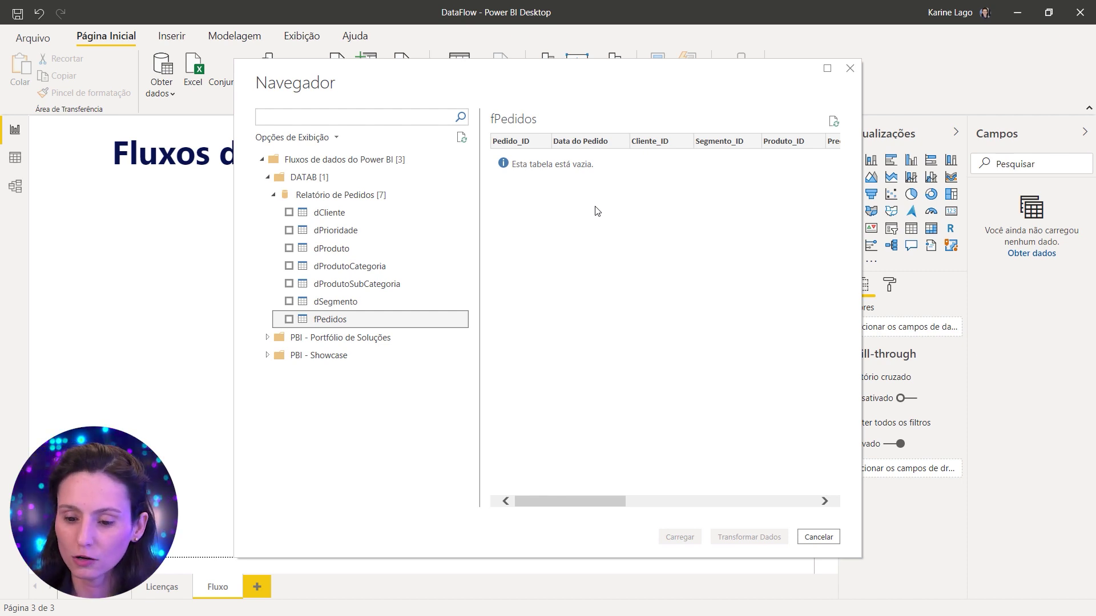
{"action": "left_click", "coordinate": [820, 537]}
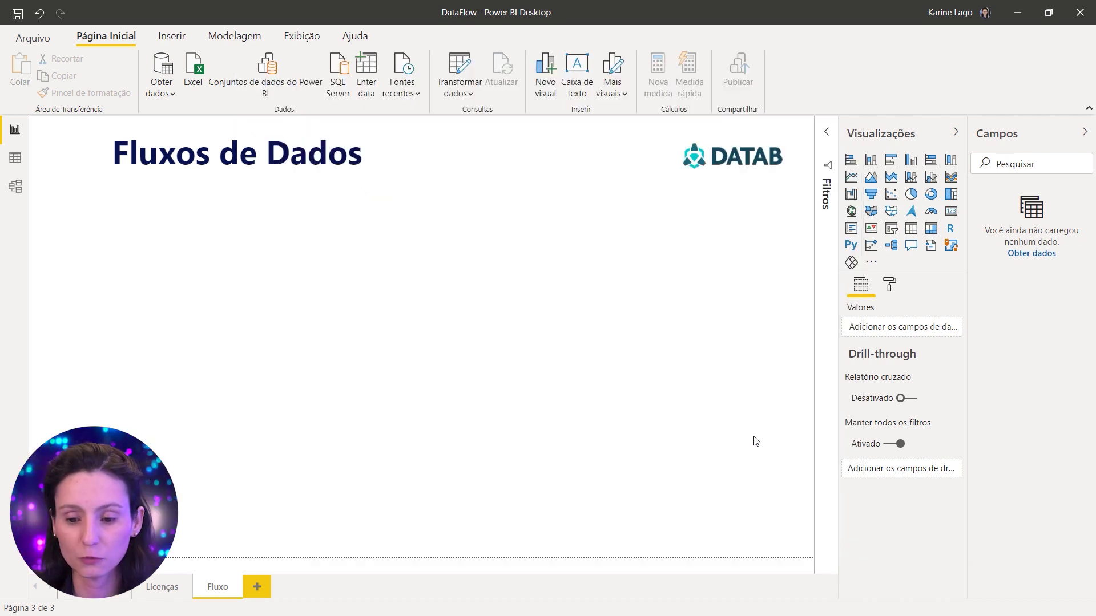
Return to the Power BI service, open the Relatório de Pedidos dataflow settings and review its gateway connection and data source credentials.
{"action": "key", "text": "alt+Tab"}
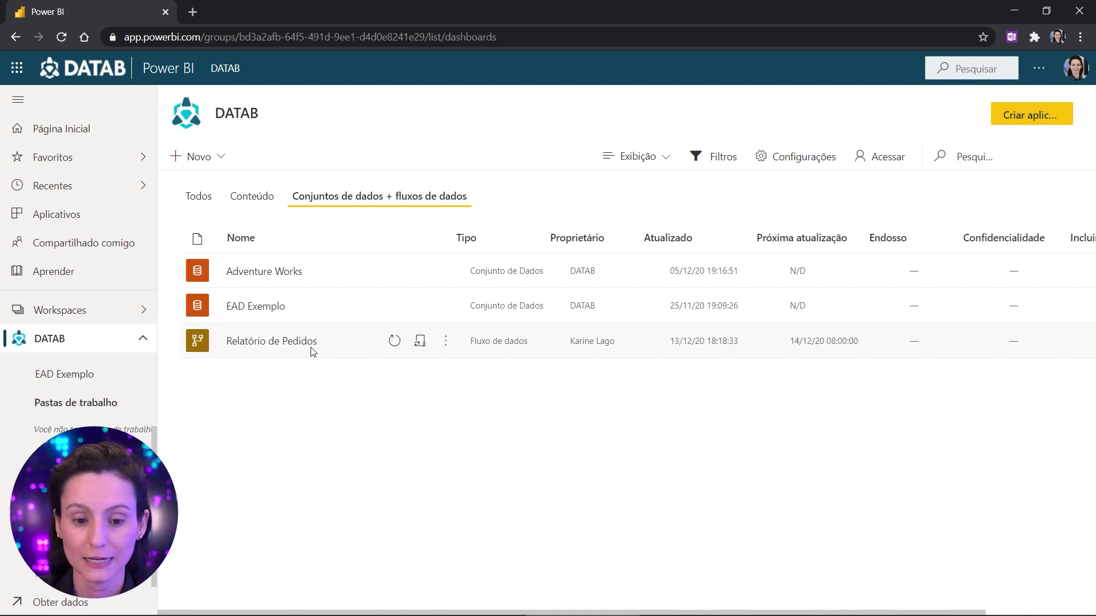
{"action": "left_click", "coordinate": [419, 341]}
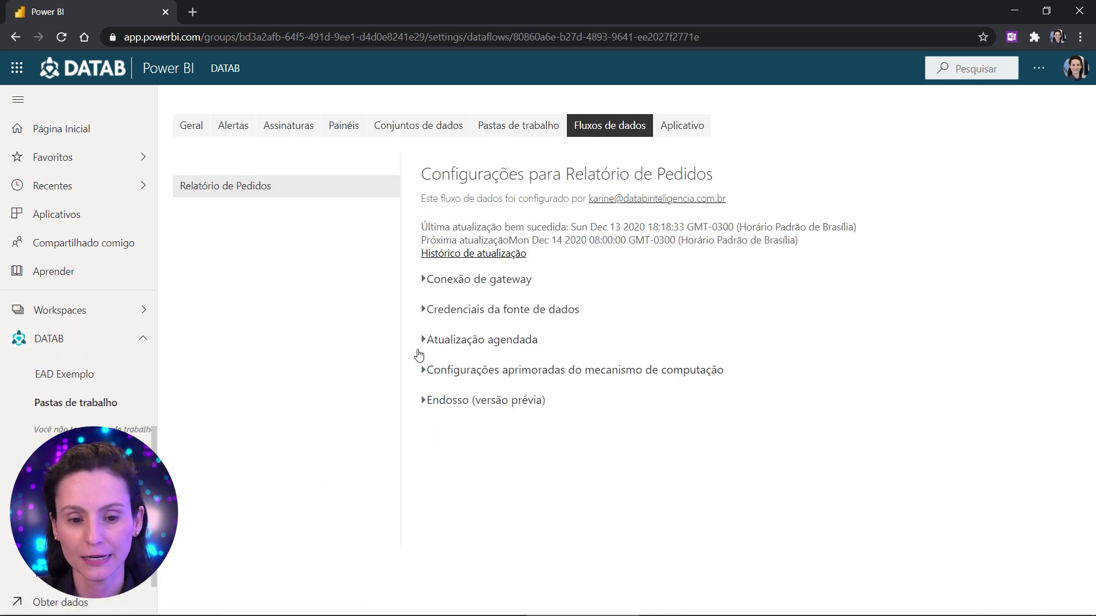
{"action": "left_click", "coordinate": [437, 283]}
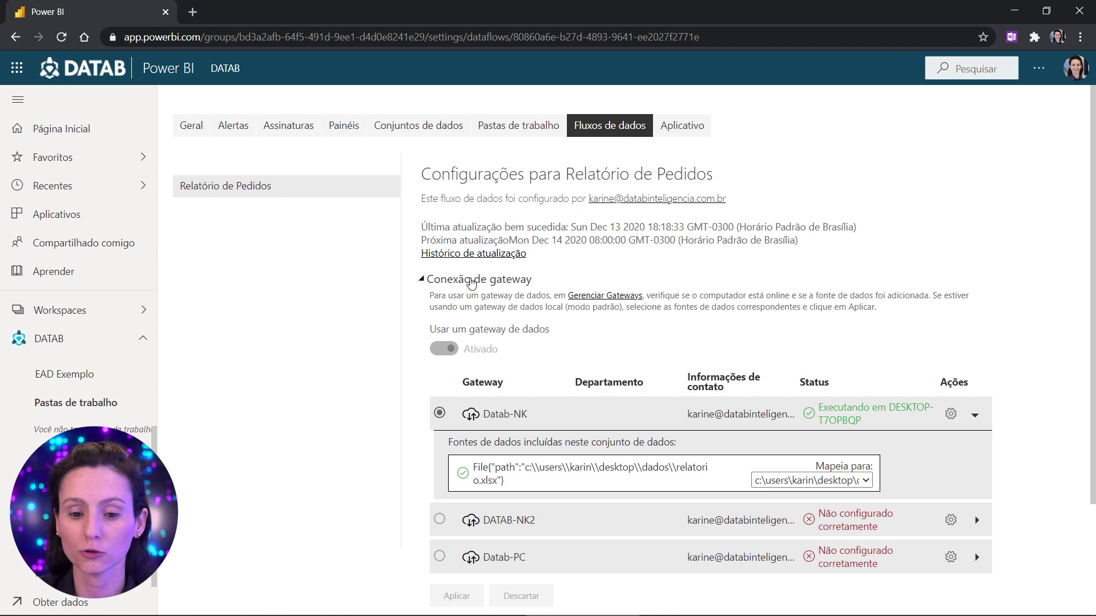
{"action": "left_click", "coordinate": [471, 281]}
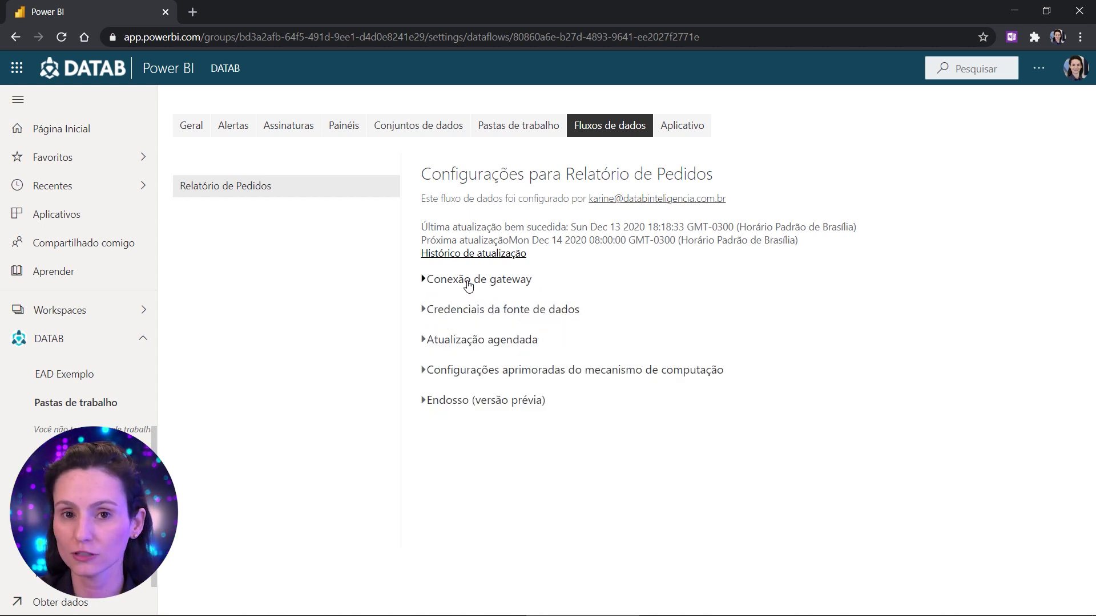
{"action": "left_click", "coordinate": [470, 310]}
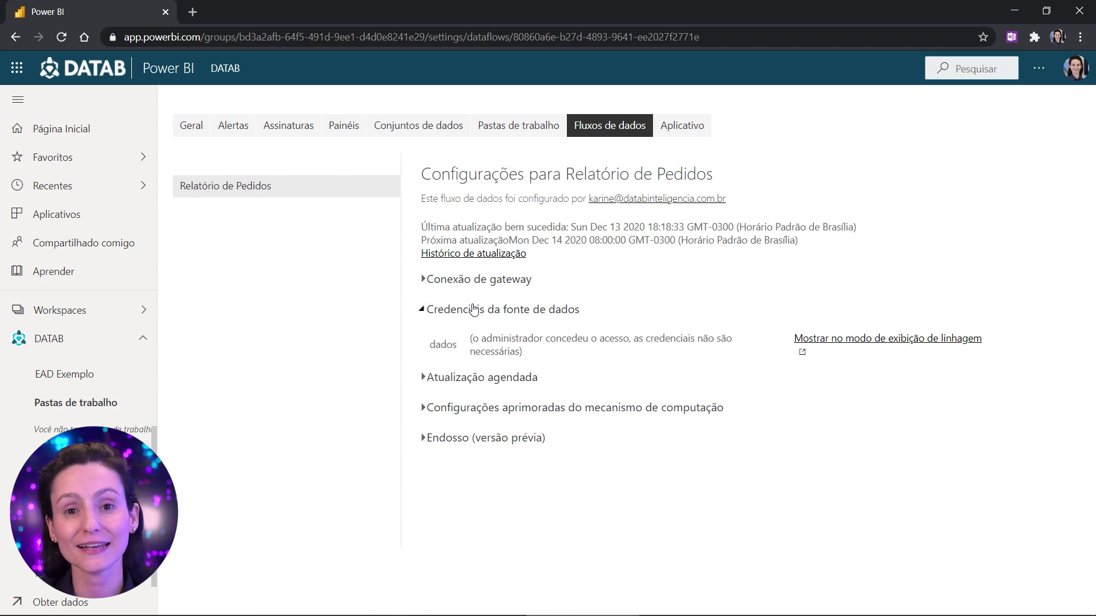
{"action": "left_click", "coordinate": [474, 309]}
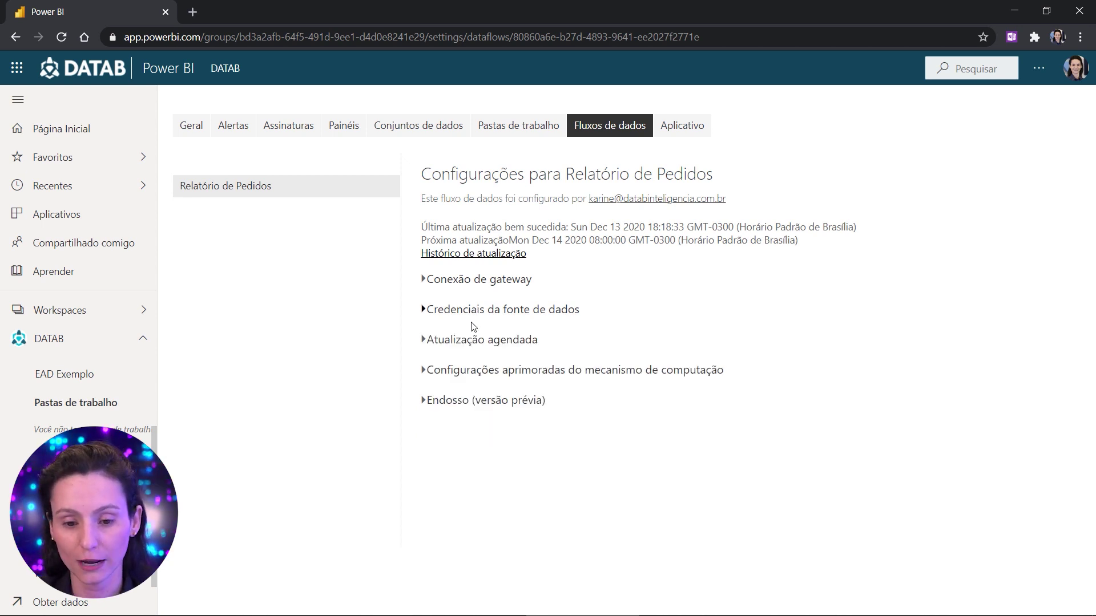
Add a fourth daily scheduled refresh time of 10:00 PM for the Relatório de Pedidos dataflow and apply it.
{"action": "left_click", "coordinate": [469, 341]}
{"action": "scroll", "coordinate": [471, 377], "scroll_direction": "down", "scroll_amount": 3}
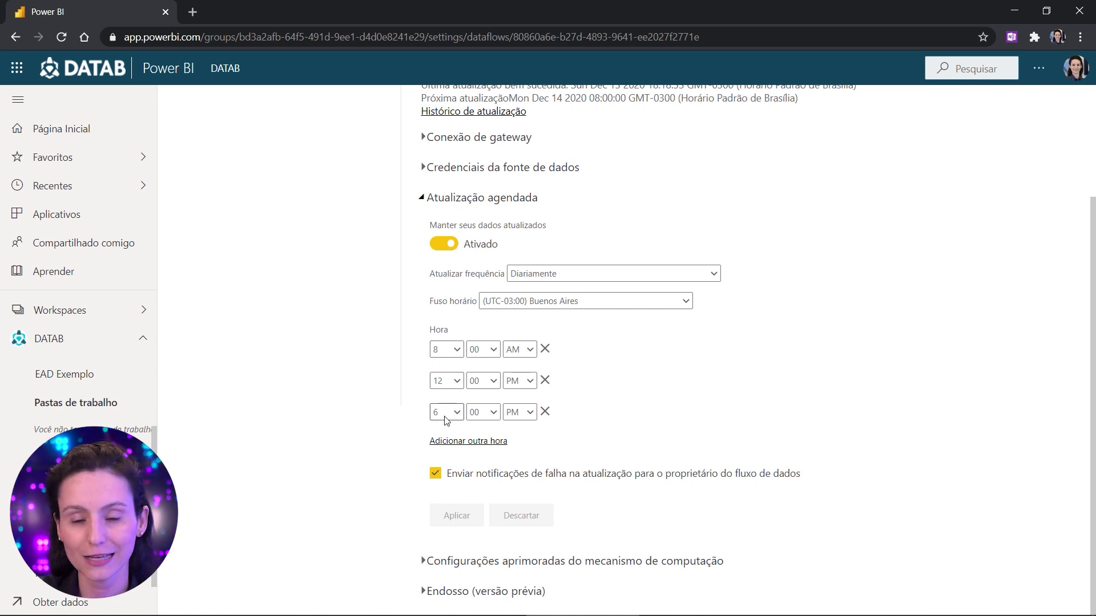
{"action": "left_click", "coordinate": [482, 445]}
{"action": "left_click", "coordinate": [482, 445]}
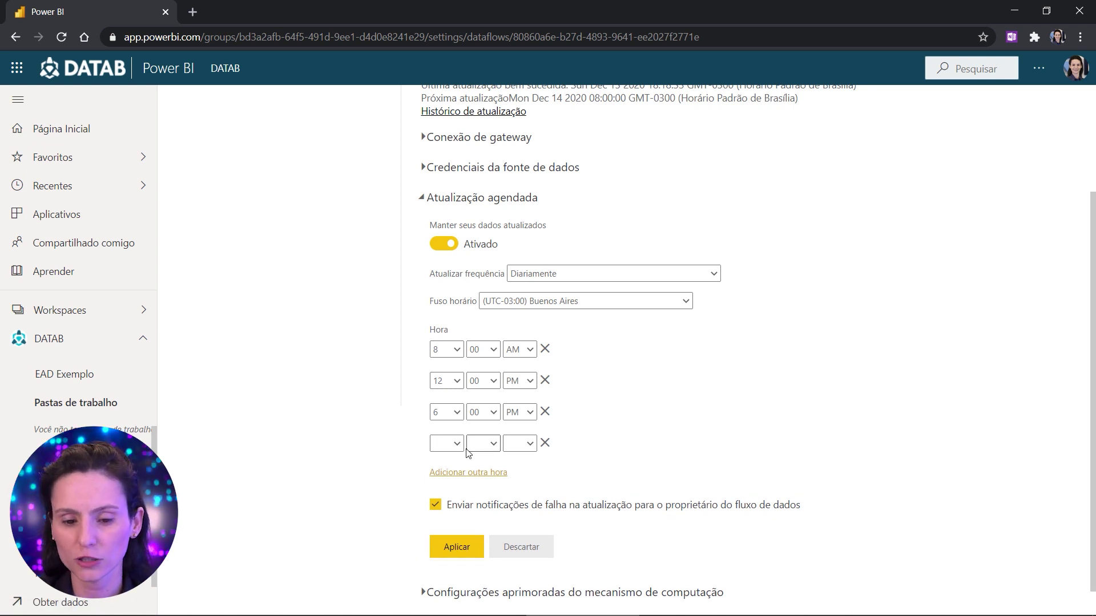
{"action": "left_click", "coordinate": [456, 444]}
{"action": "left_click", "coordinate": [454, 577]}
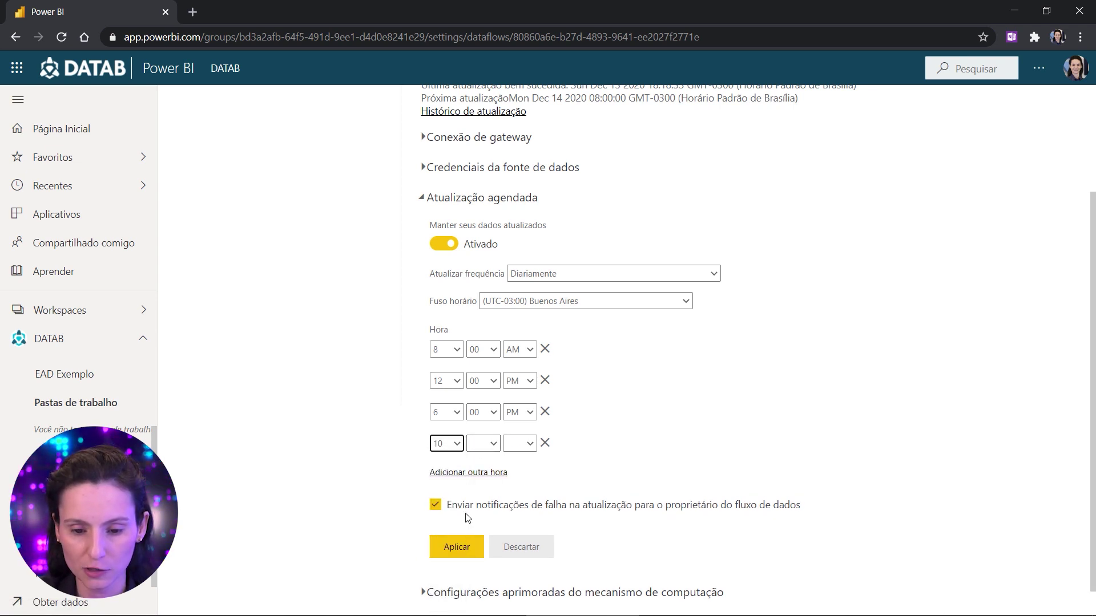
{"action": "left_click", "coordinate": [485, 444]}
{"action": "left_click", "coordinate": [481, 464]}
{"action": "left_click", "coordinate": [520, 444]}
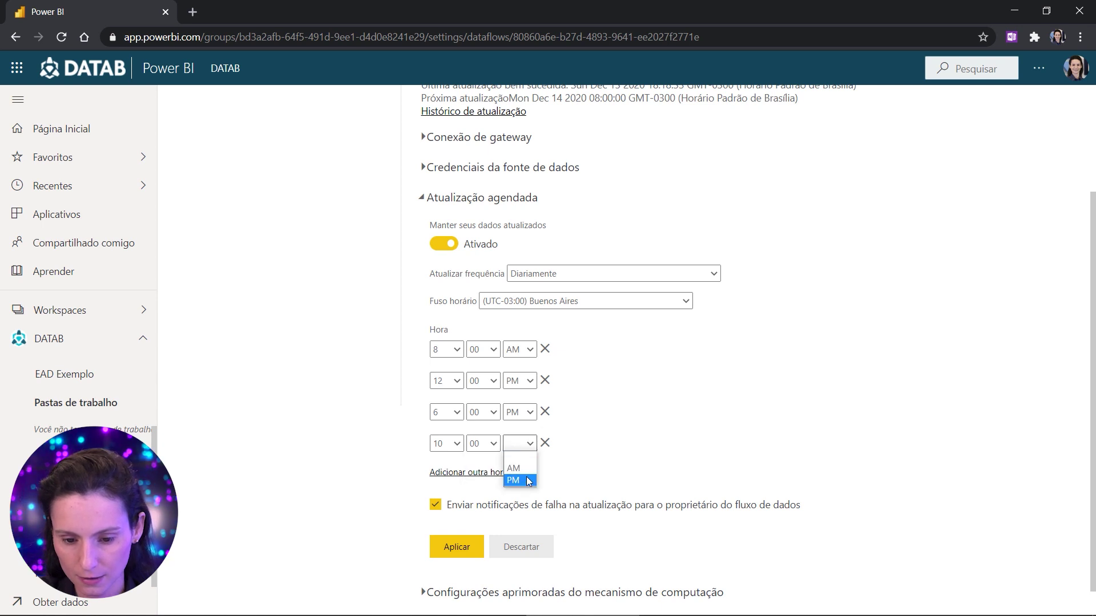
{"action": "left_click", "coordinate": [522, 477]}
{"action": "left_click", "coordinate": [476, 548]}
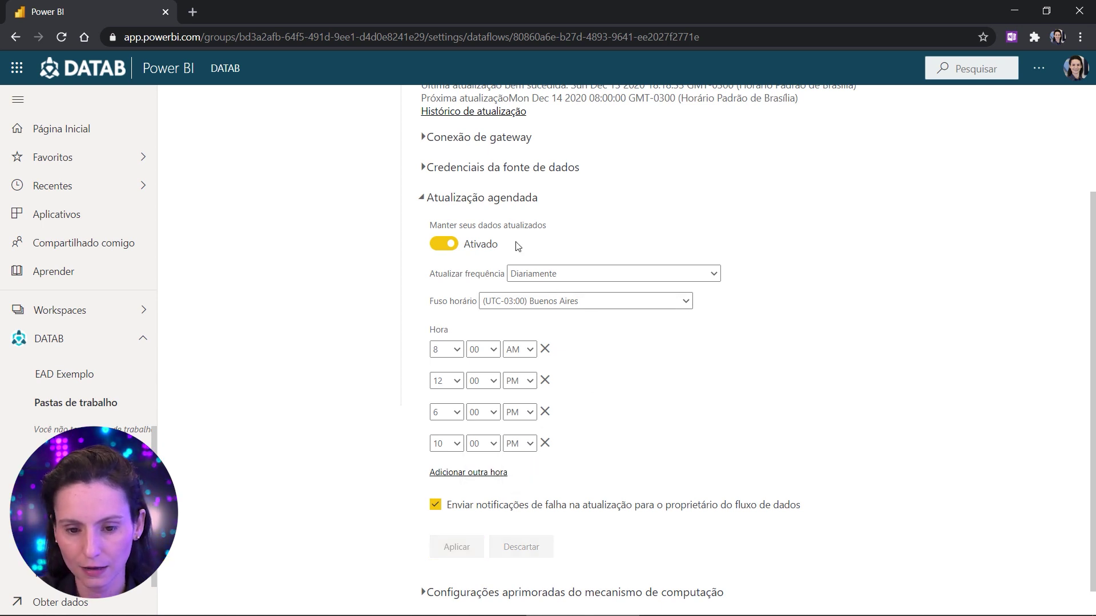
{"action": "left_click", "coordinate": [496, 203]}
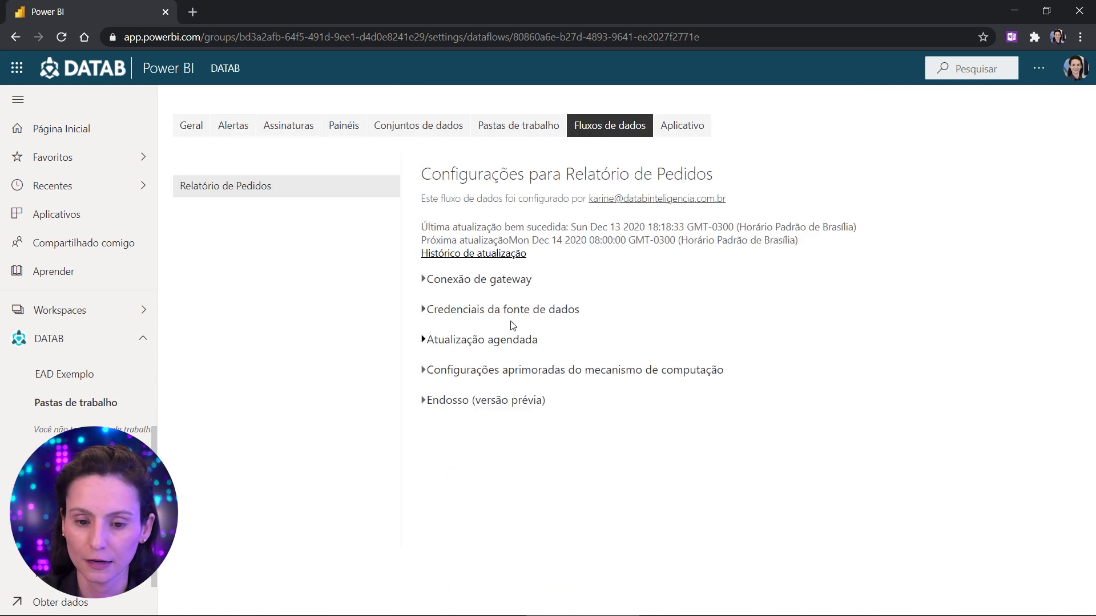
Set the dataflow's endorsement to Certificado and apply it.
{"action": "left_click", "coordinate": [451, 402]}
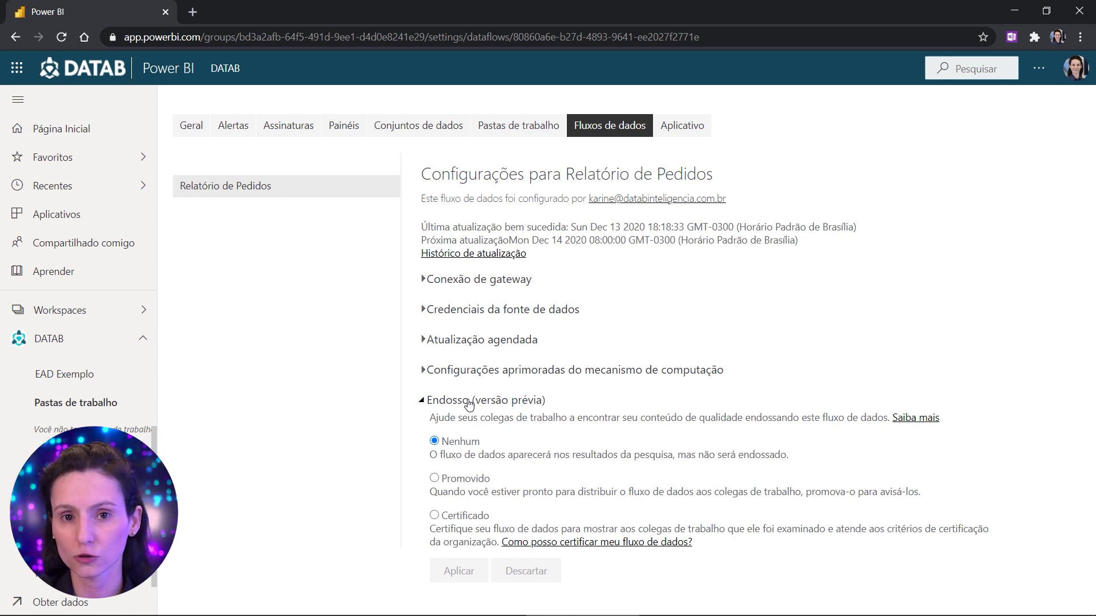
{"action": "left_click", "coordinate": [470, 518]}
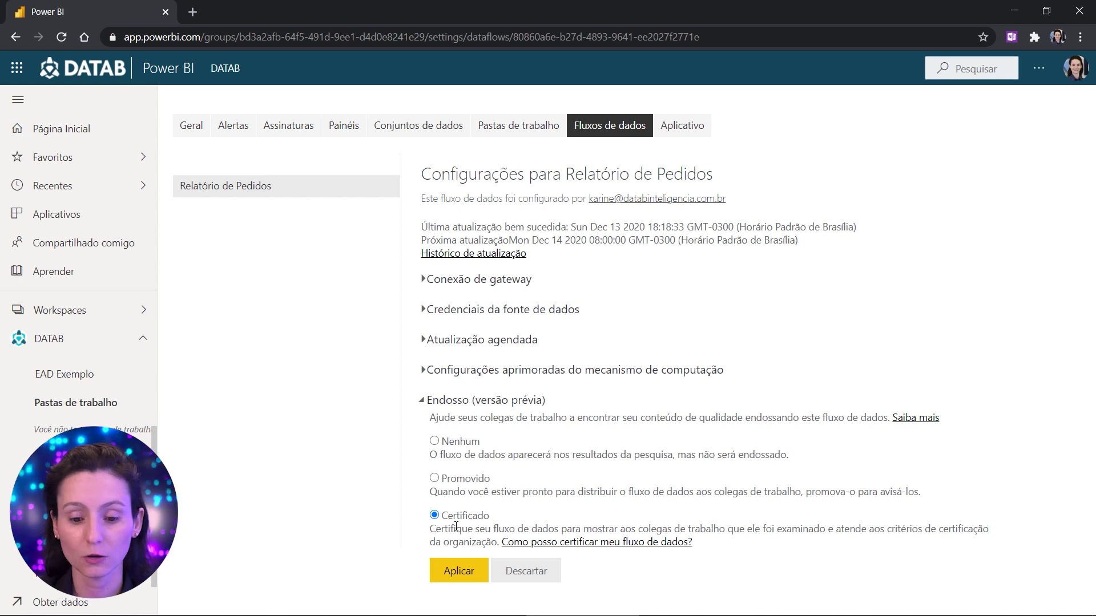
{"action": "left_click", "coordinate": [459, 570]}
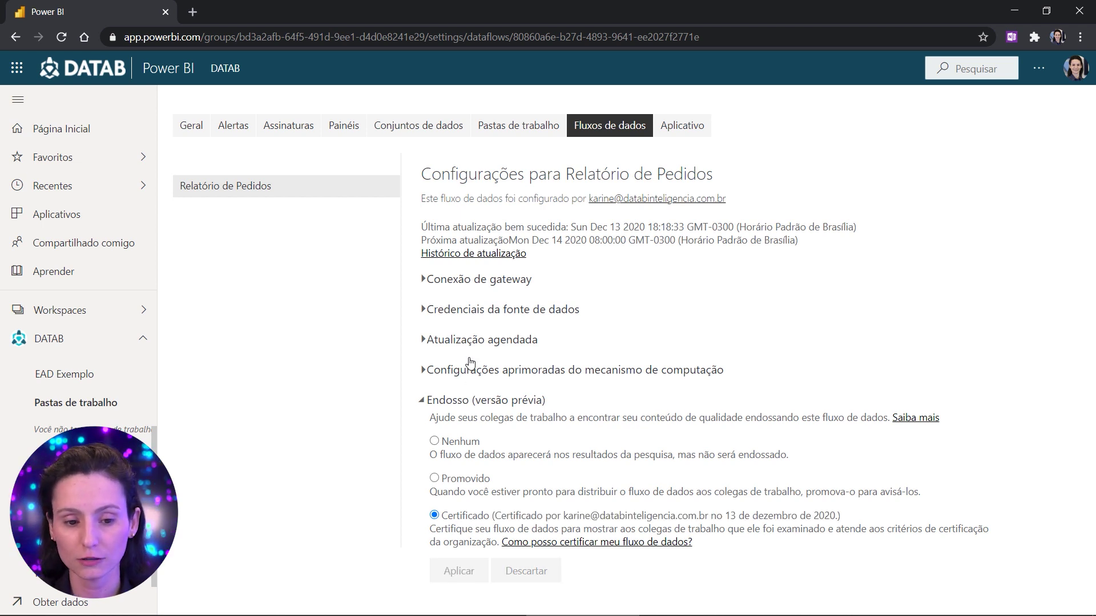
Return to the DATAB workspace and refresh the Relatório de Pedidos dataflow immediately.
{"action": "left_click", "coordinate": [41, 344]}
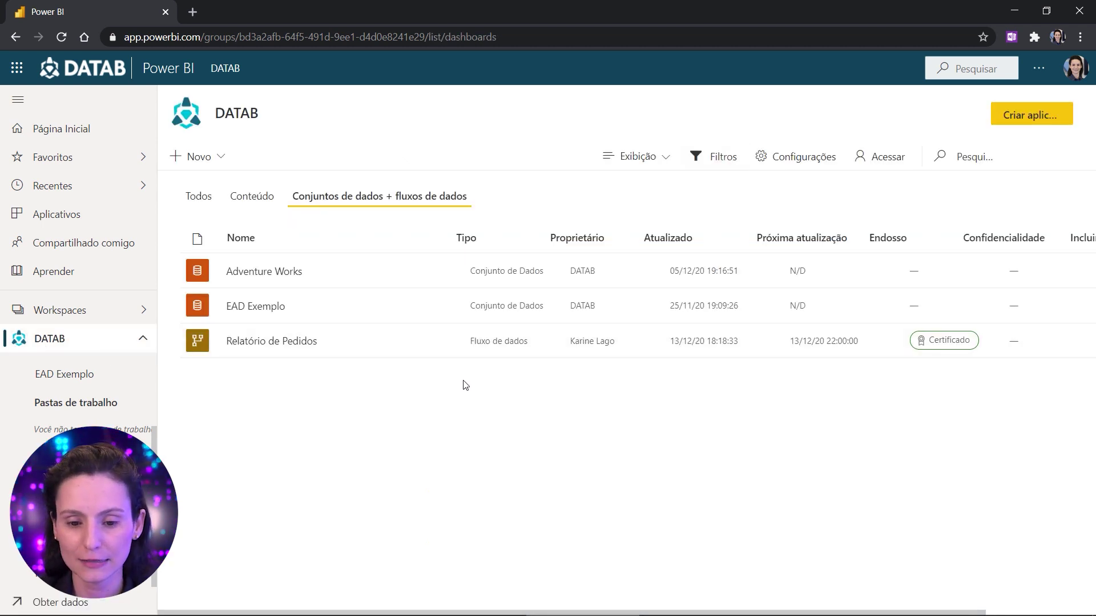
{"action": "mouse_move", "coordinate": [418, 357]}
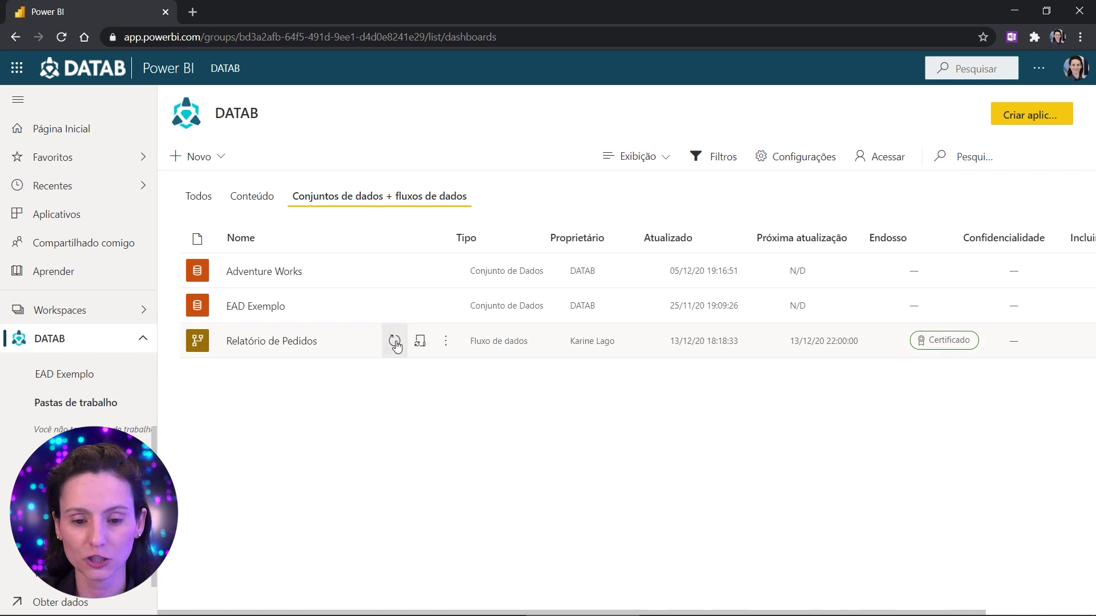
{"action": "left_click", "coordinate": [396, 344]}
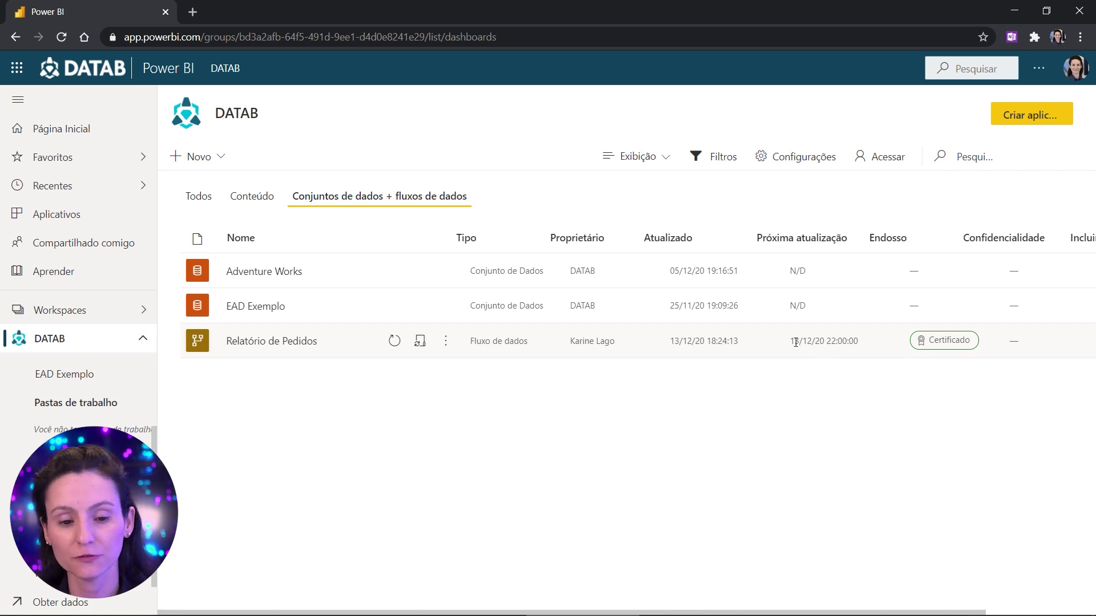
Switch to Power BI Desktop, connect to the Power BI dataflows source and expand Relatório de Pedidos under DATAB.
{"action": "key", "text": "alt+Tab"}
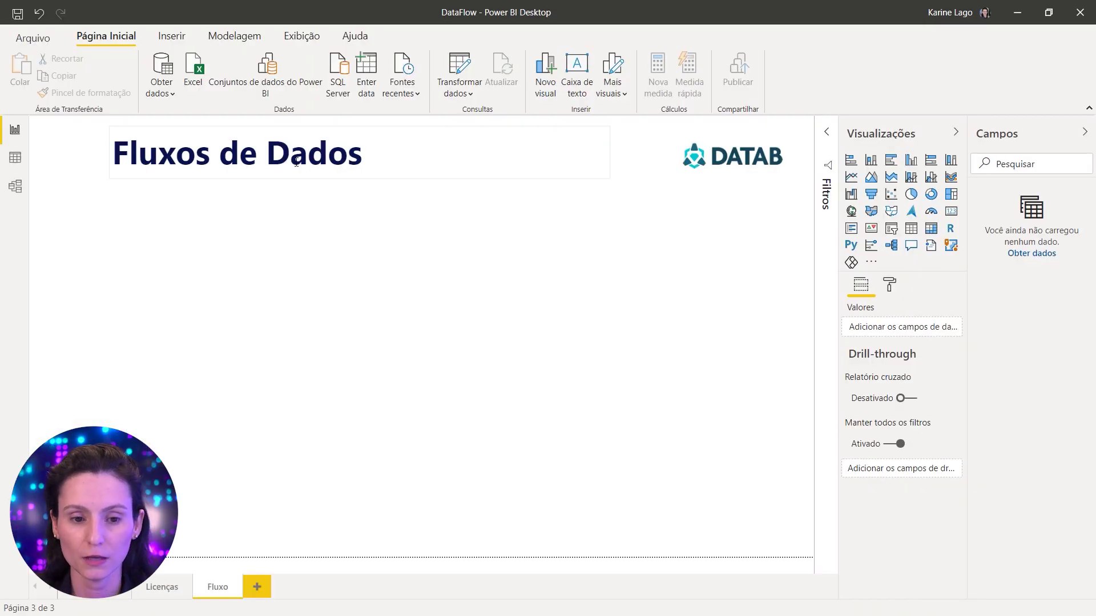
{"action": "left_click", "coordinate": [160, 88]}
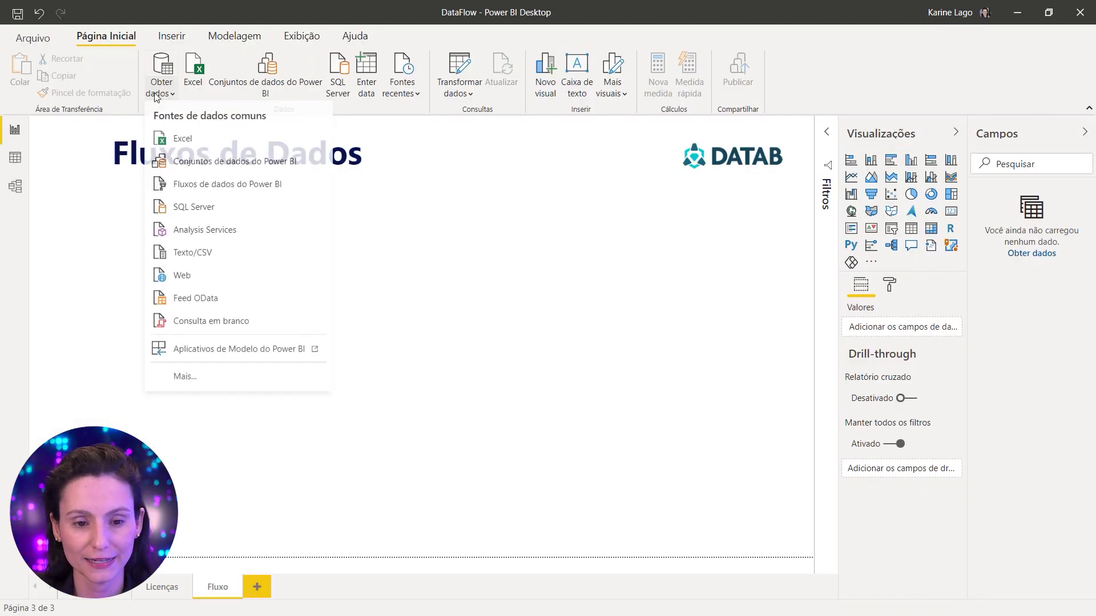
{"action": "left_click", "coordinate": [264, 190]}
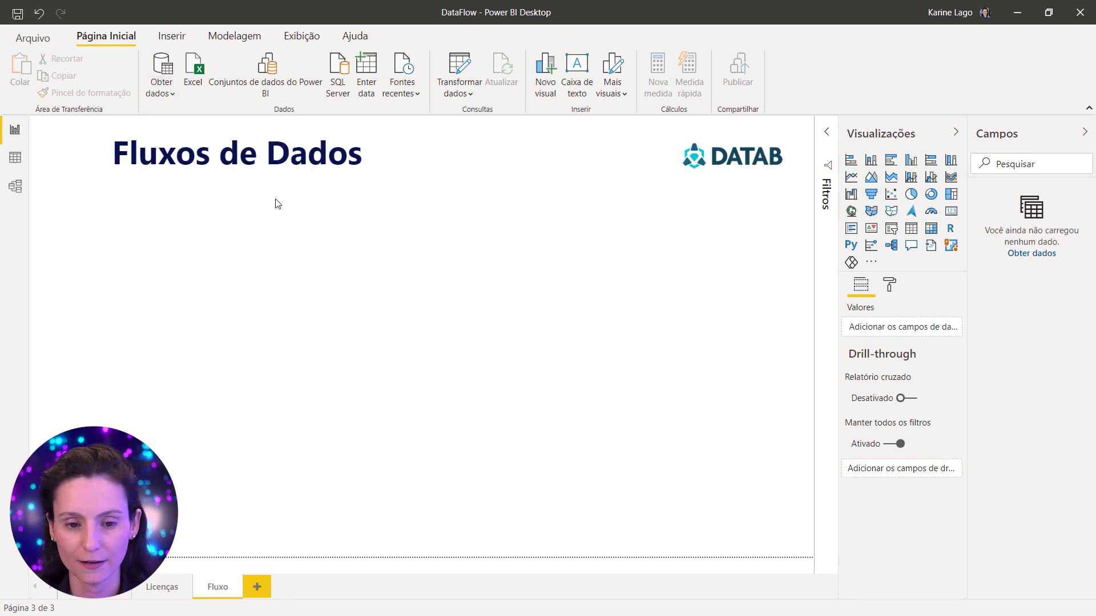
{"action": "left_click", "coordinate": [266, 177]}
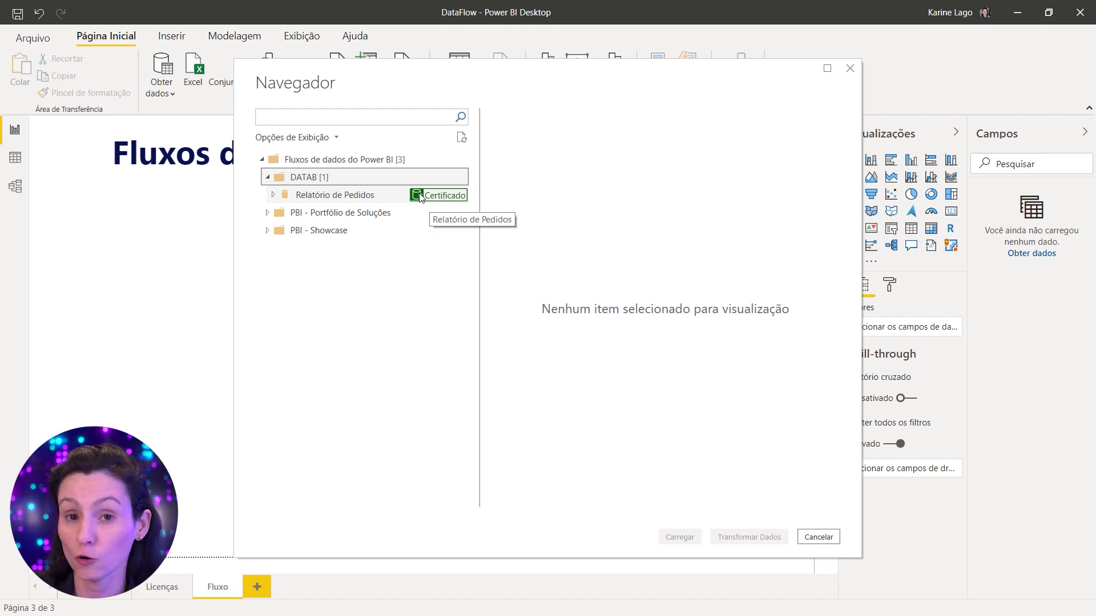
{"action": "left_click", "coordinate": [272, 195]}
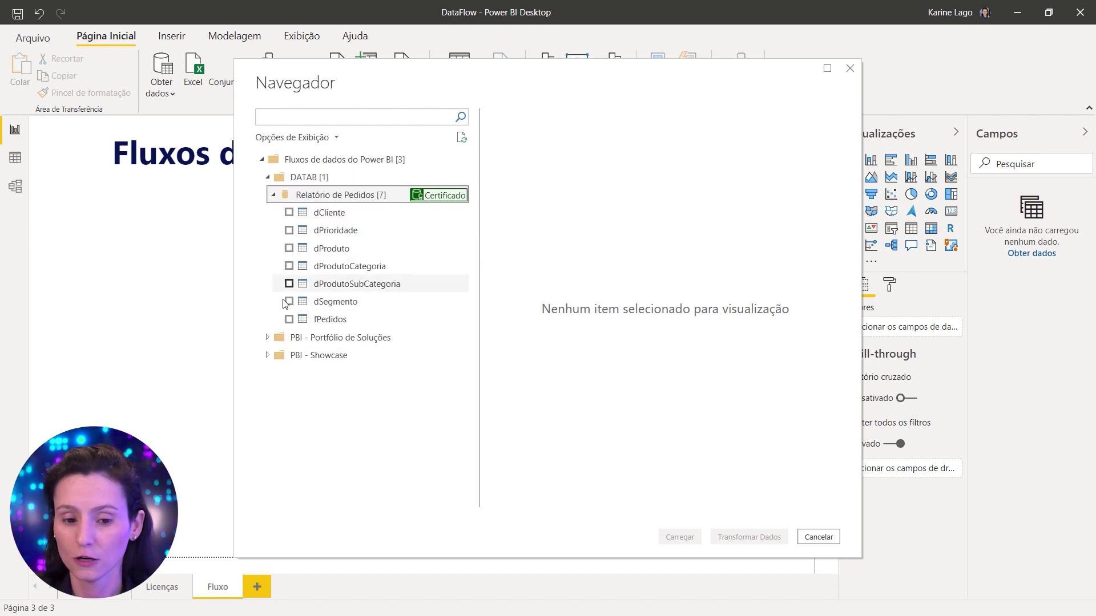
Select the fPedidos, dSegmento, dProdutoCategoria and dProdutoSubCategoria tables and load them into the report.
{"action": "left_click", "coordinate": [289, 319]}
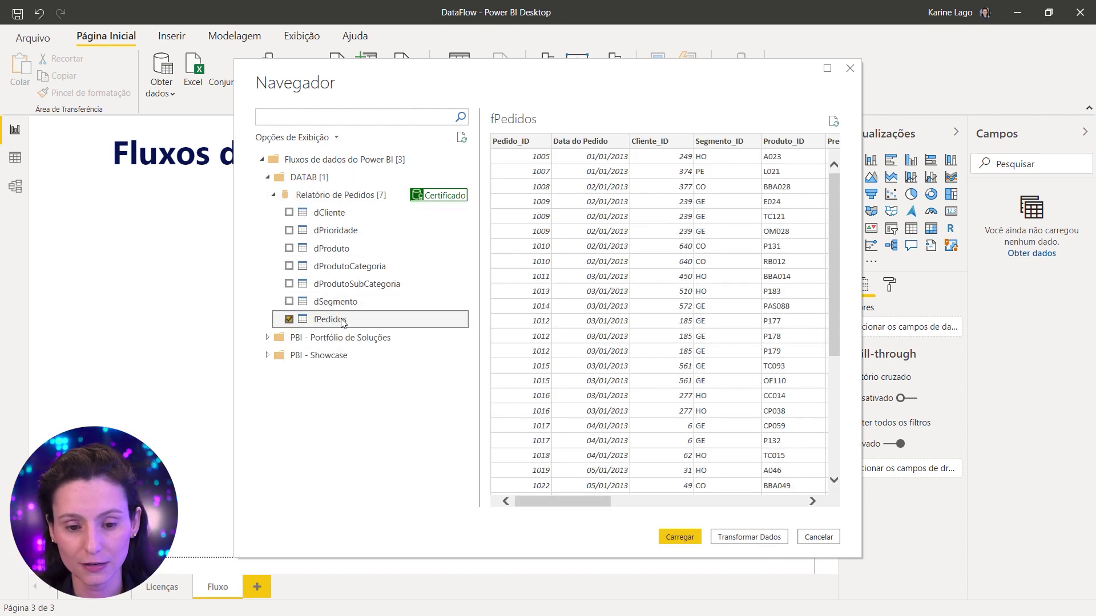
{"action": "left_click", "coordinate": [289, 302]}
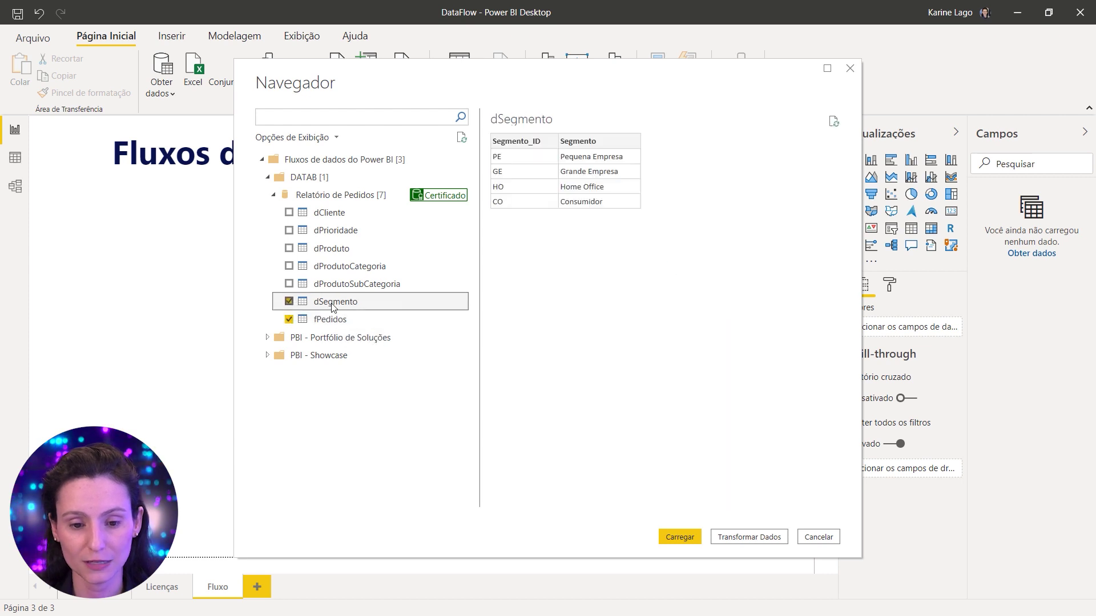
{"action": "left_click", "coordinate": [303, 284]}
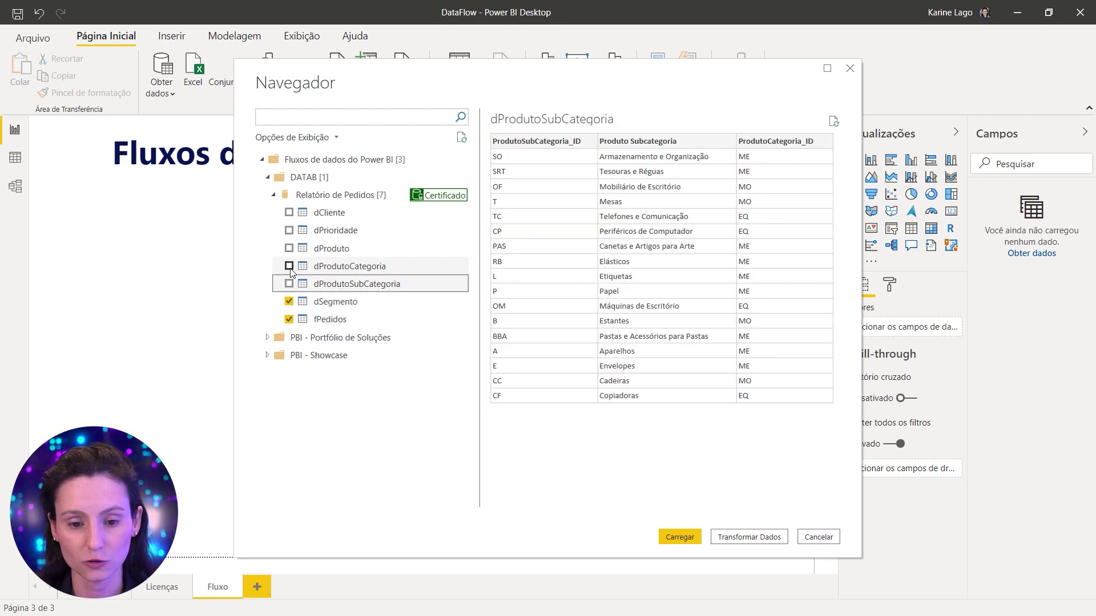
{"action": "left_click", "coordinate": [289, 265]}
{"action": "left_click", "coordinate": [289, 284]}
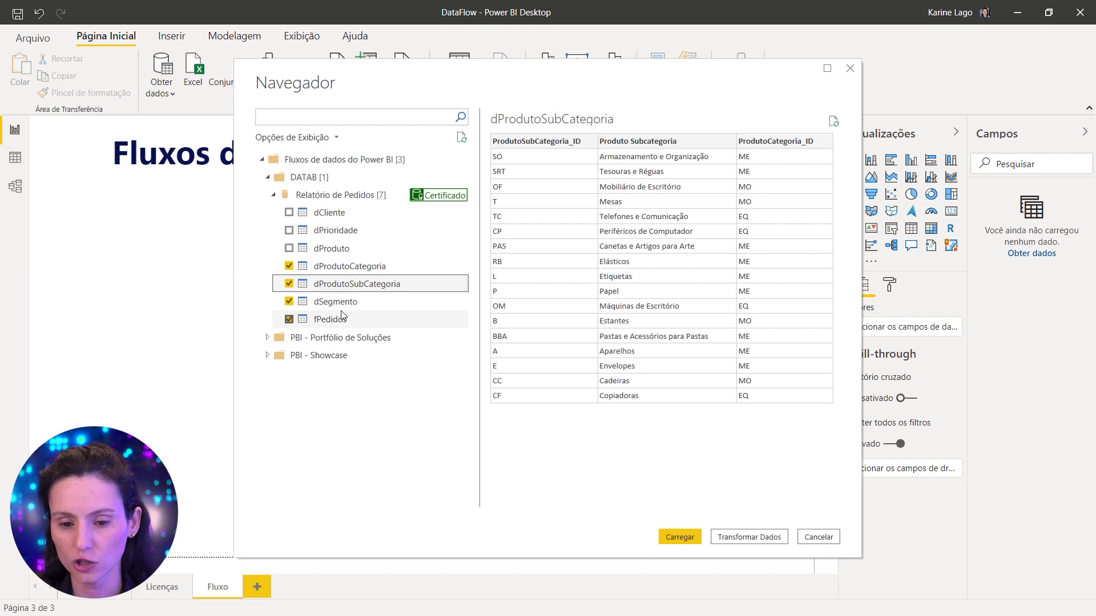
{"action": "left_click", "coordinate": [685, 540]}
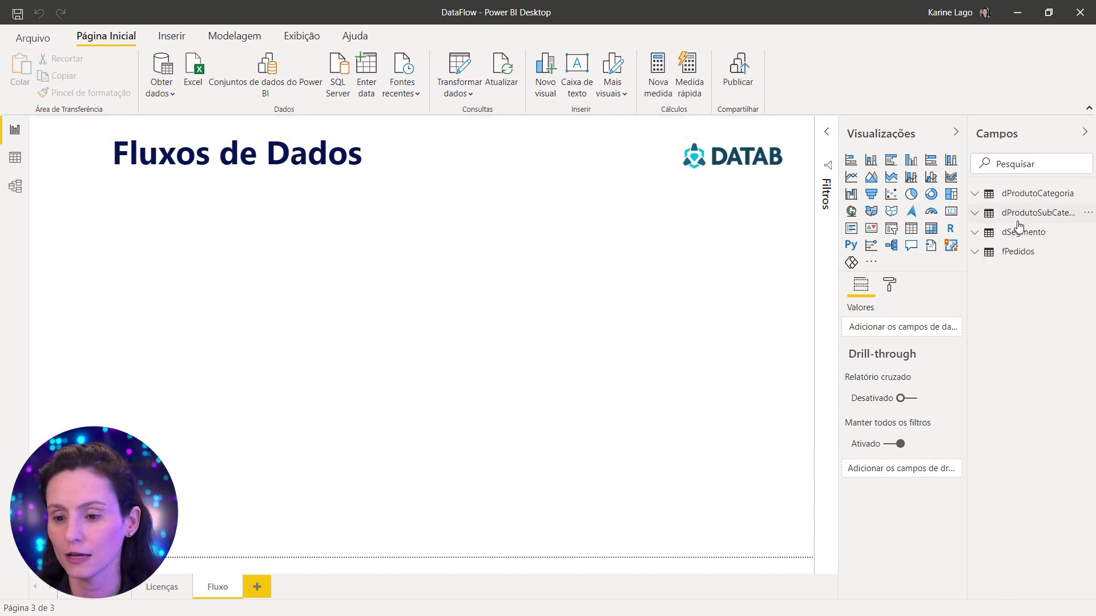
Create a column chart on the Fluxo page with fPedidos' Data de Entrega as axis and Pedido_ID as values, enlarging the visual.
{"action": "left_click", "coordinate": [1027, 249]}
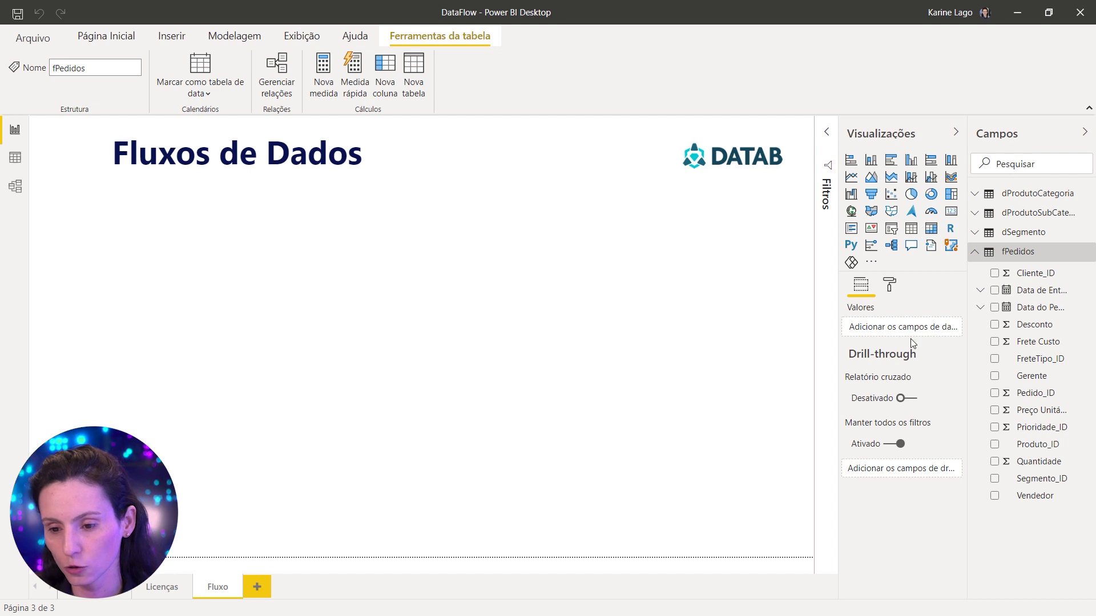
{"action": "left_click", "coordinate": [996, 297]}
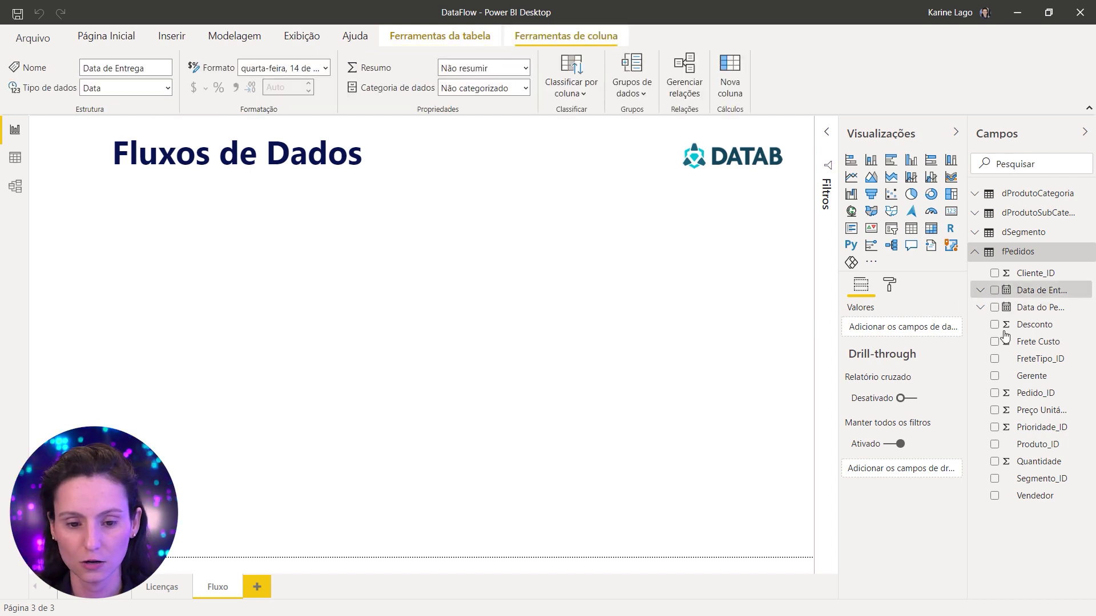
{"action": "left_click_drag", "start_coordinate": [997, 295], "coordinate": [475, 369]}
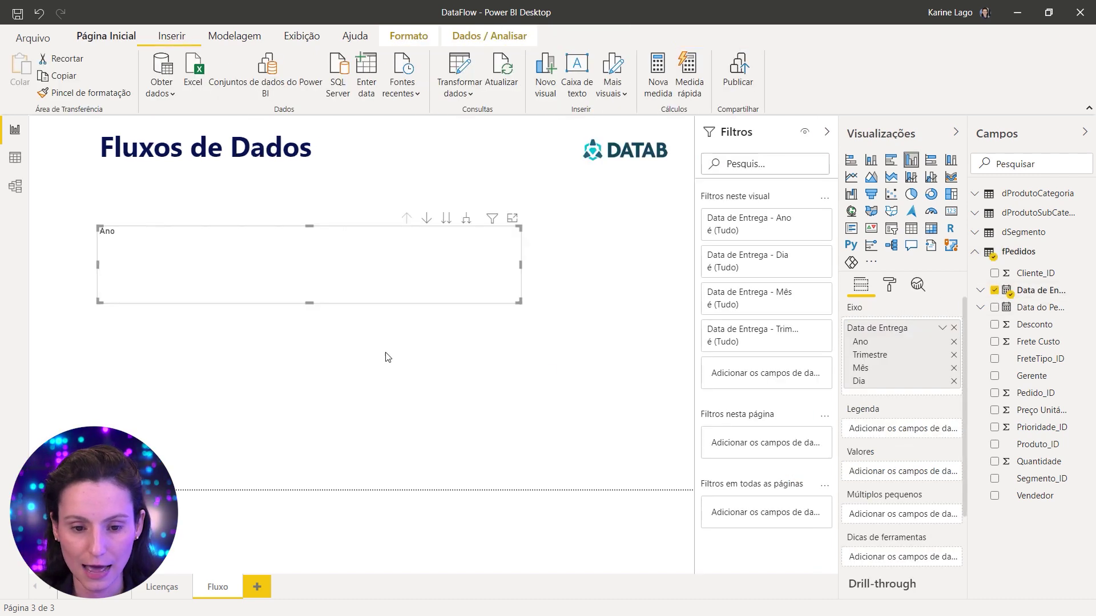
{"action": "left_click_drag", "start_coordinate": [520, 302], "coordinate": [638, 446]}
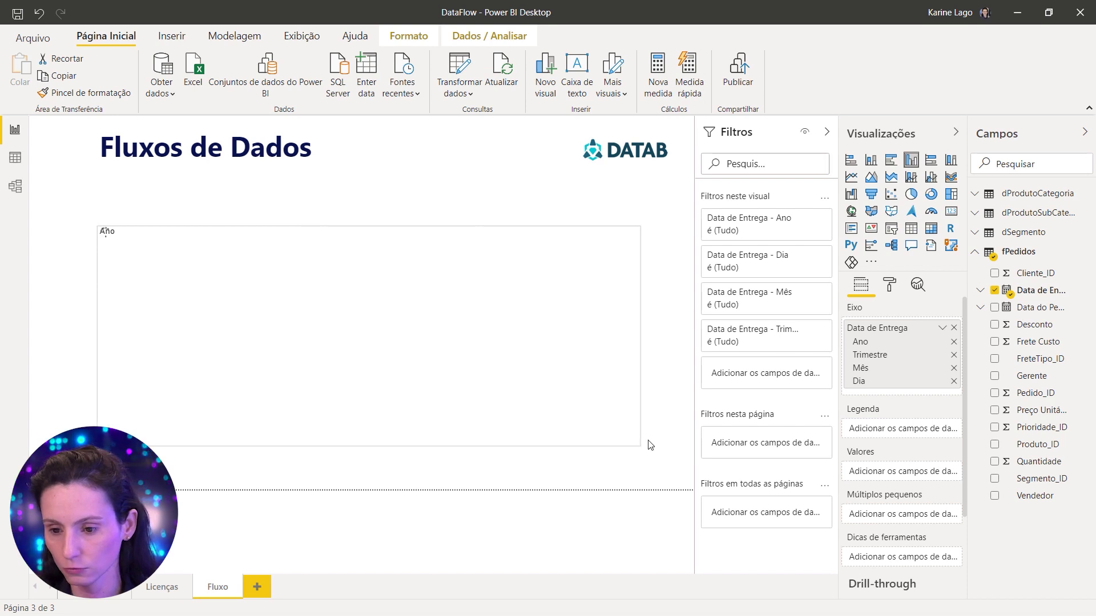
{"action": "left_click_drag", "start_coordinate": [1042, 398], "coordinate": [904, 474]}
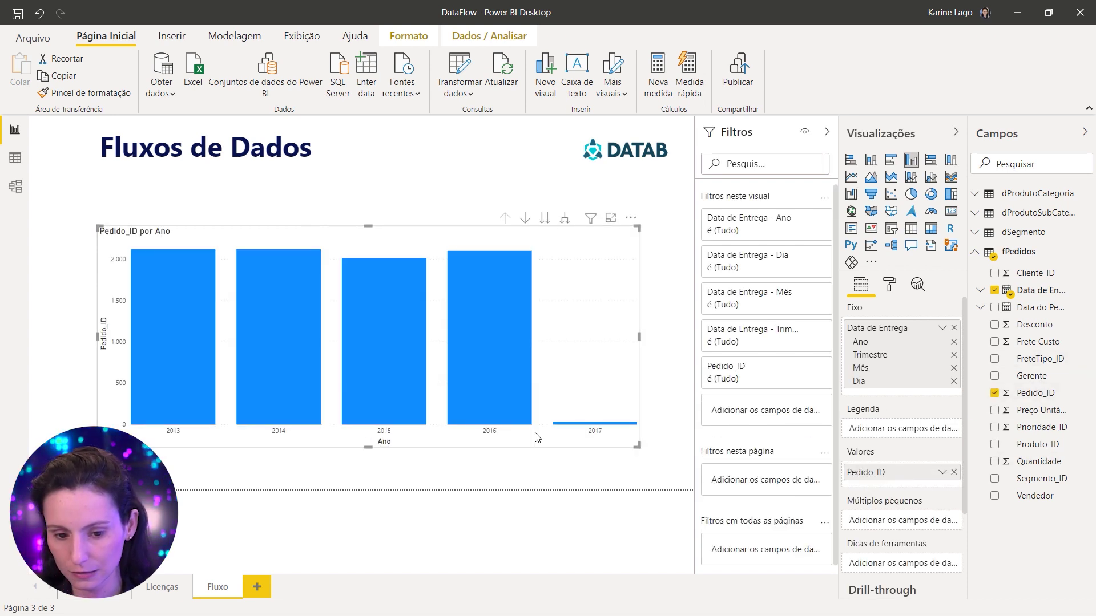
Expand the chart's date hierarchy down to day level and widen the chart to span the page.
{"action": "left_click", "coordinate": [565, 219]}
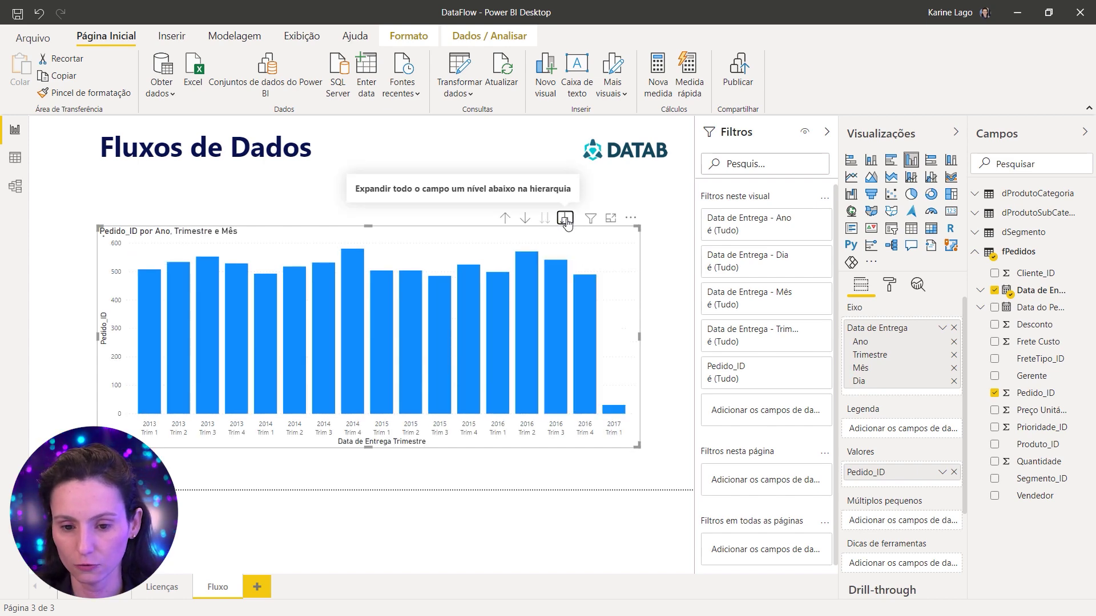
{"action": "left_click", "coordinate": [565, 219]}
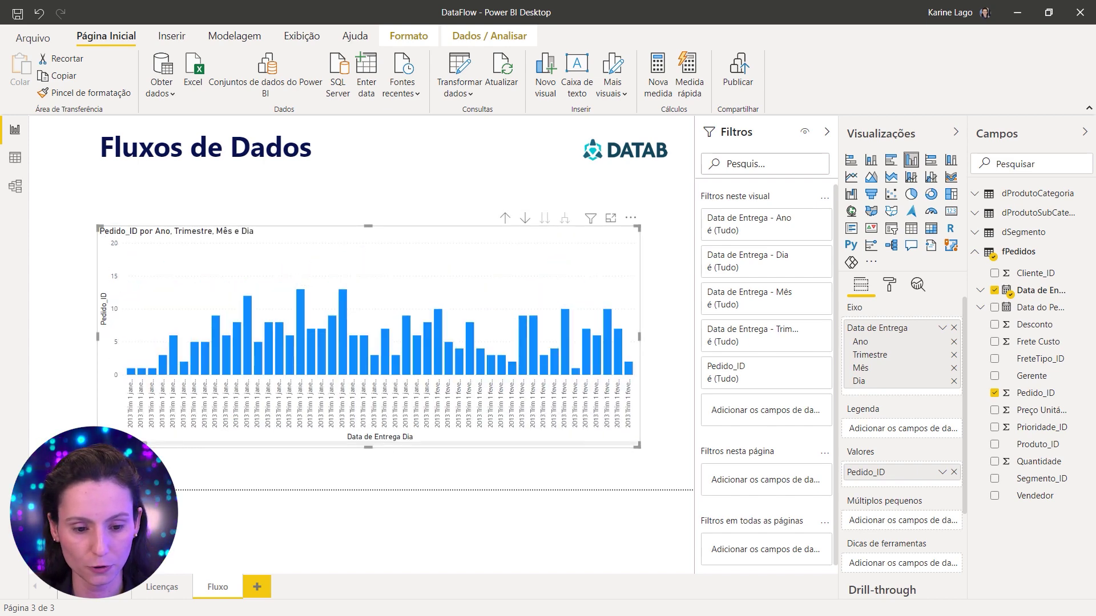
{"action": "left_click_drag", "start_coordinate": [98, 446], "coordinate": [30, 473]}
{"action": "left_click_drag", "start_coordinate": [639, 474], "coordinate": [691, 475]}
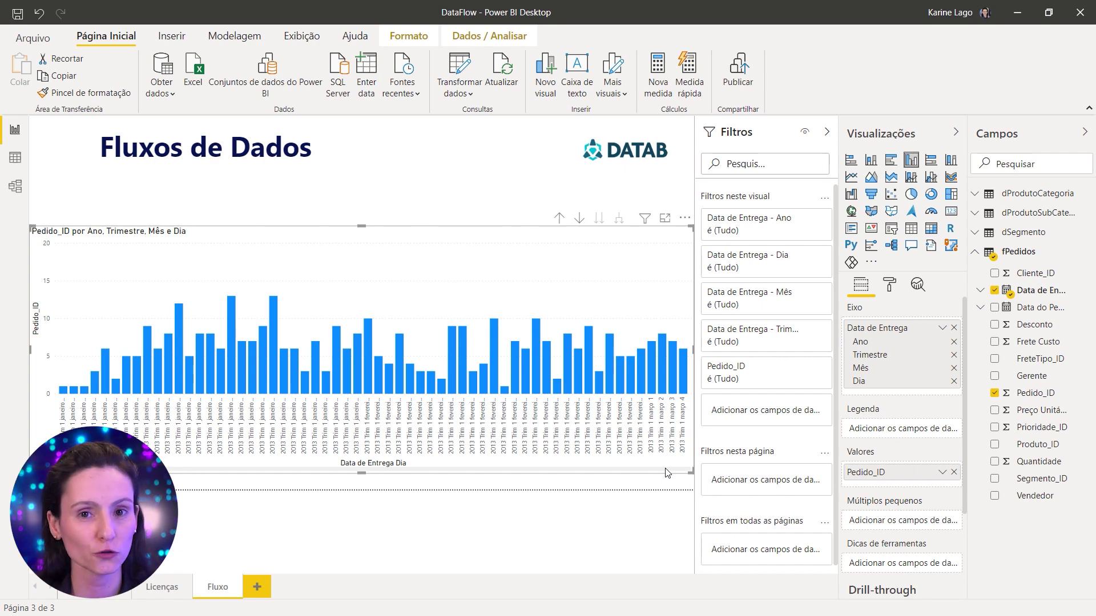
{"action": "left_click", "coordinate": [358, 503]}
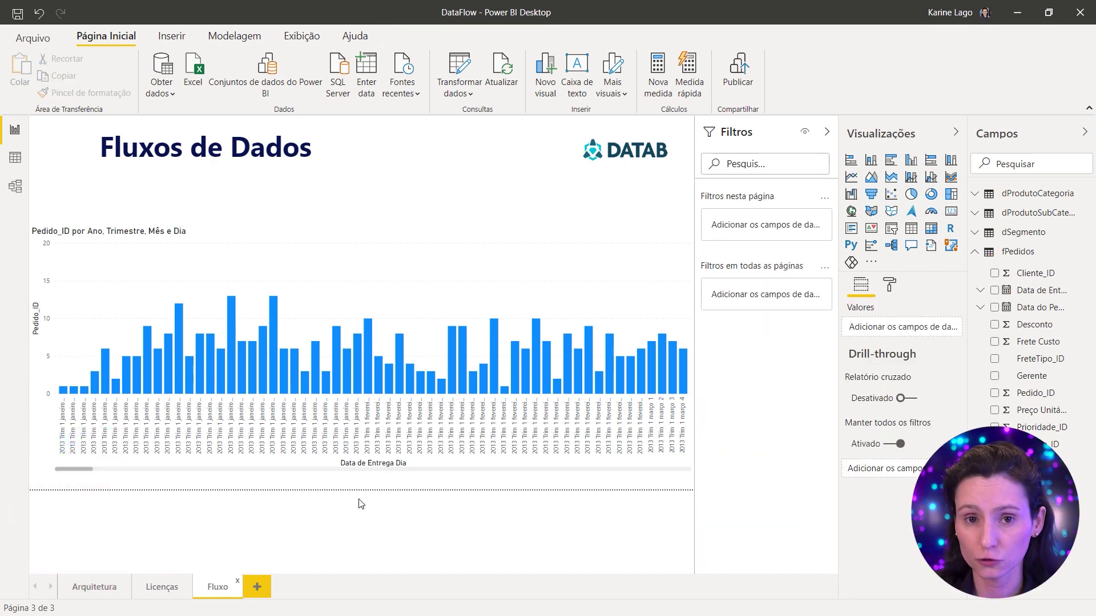
Show the Arquitetura page with the filters pane collapsed and review the list of common data sources.
{"action": "left_click", "coordinate": [97, 582]}
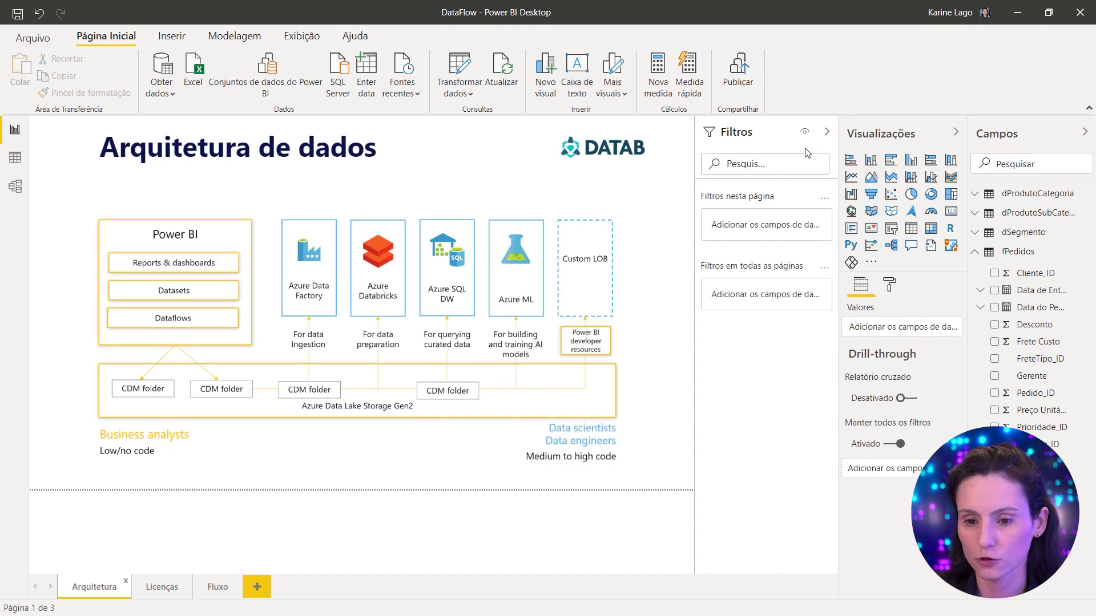
{"action": "left_click", "coordinate": [827, 132]}
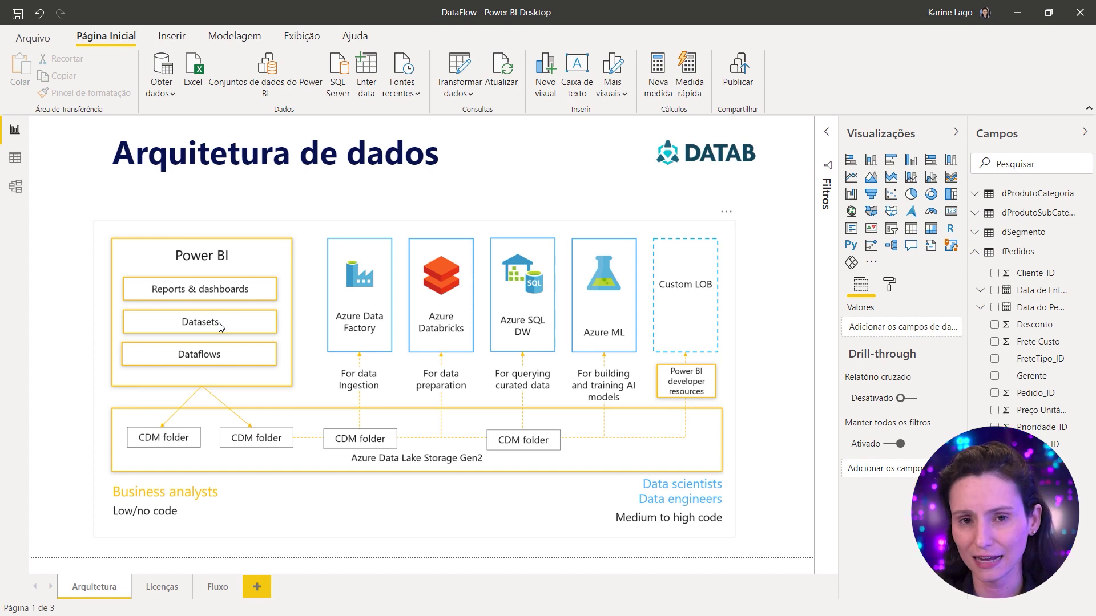
{"action": "left_click", "coordinate": [162, 86]}
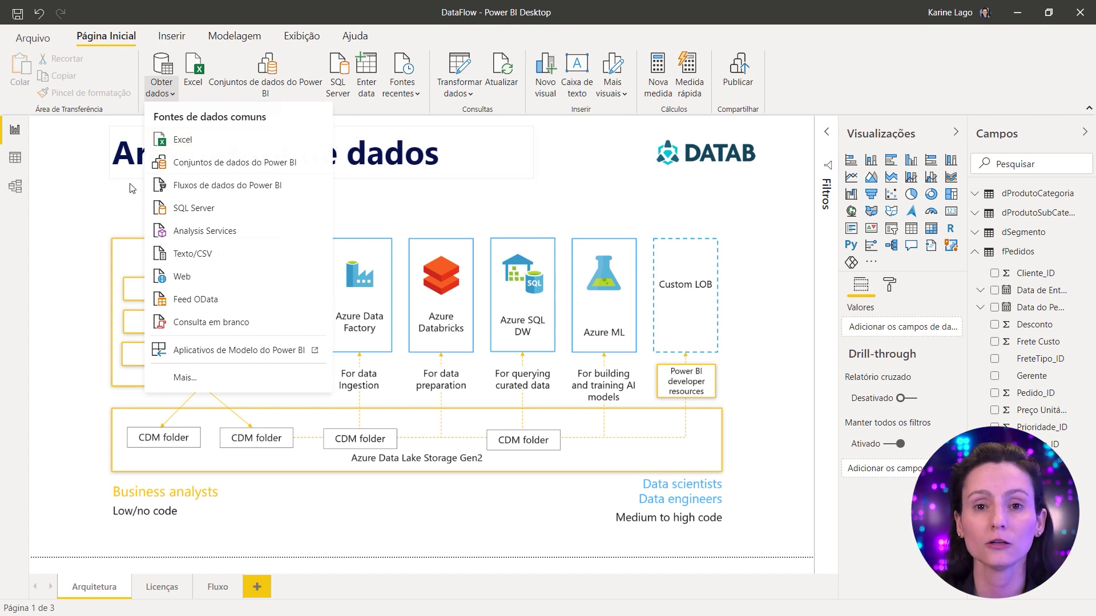
Close the data source list and move the architecture diagram image slightly up and to the left on the page.
{"action": "left_click", "coordinate": [123, 290]}
{"action": "left_click", "coordinate": [164, 361]}
{"action": "left_click_drag", "start_coordinate": [164, 360], "coordinate": [164, 328]}
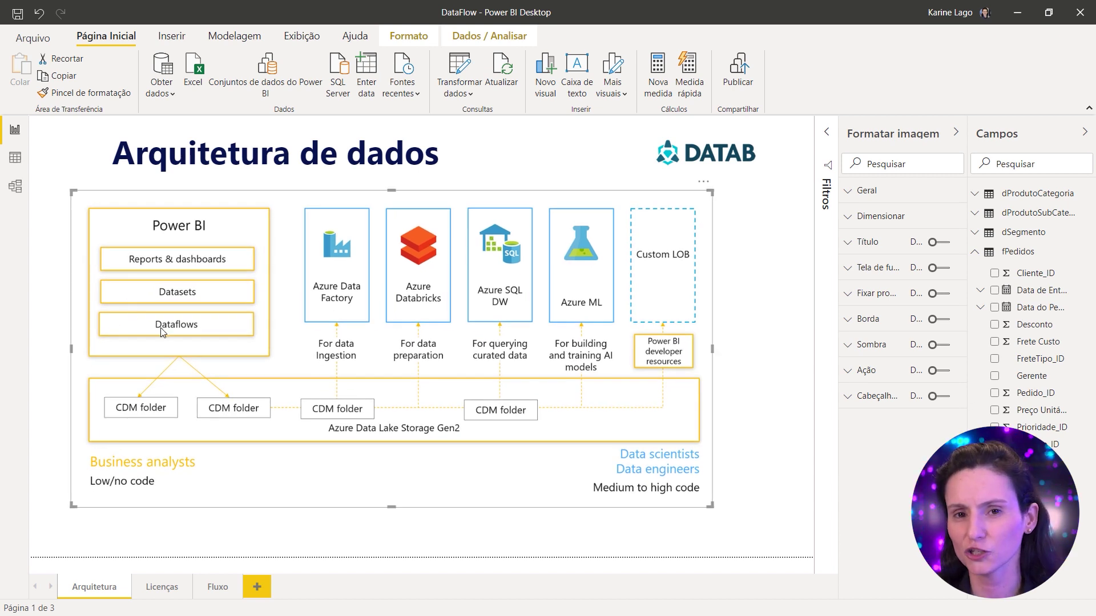
{"action": "left_click_drag", "start_coordinate": [161, 334], "coordinate": [162, 341]}
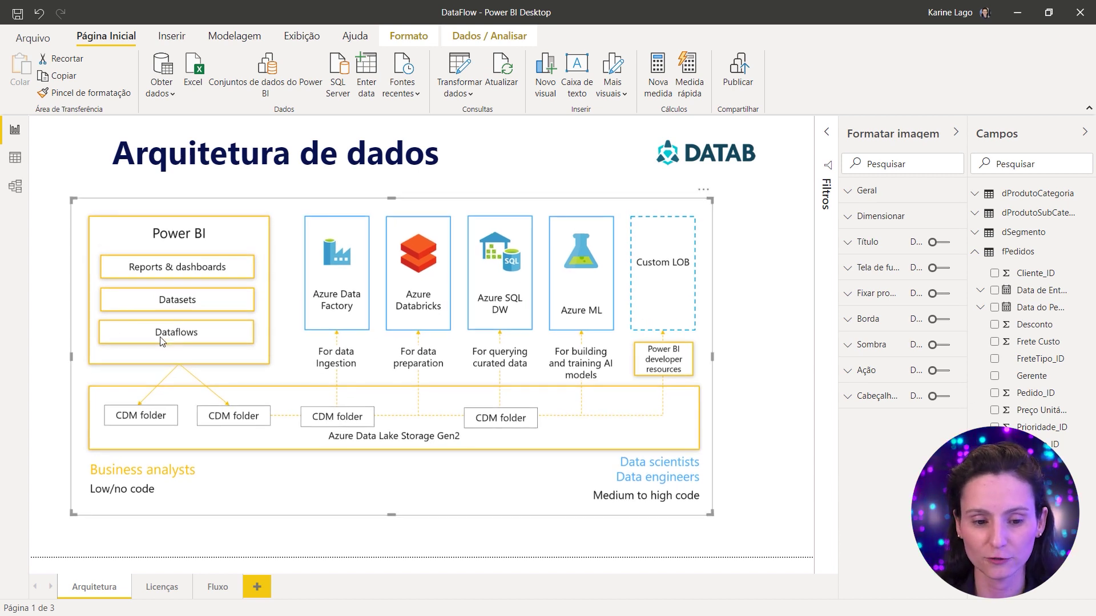